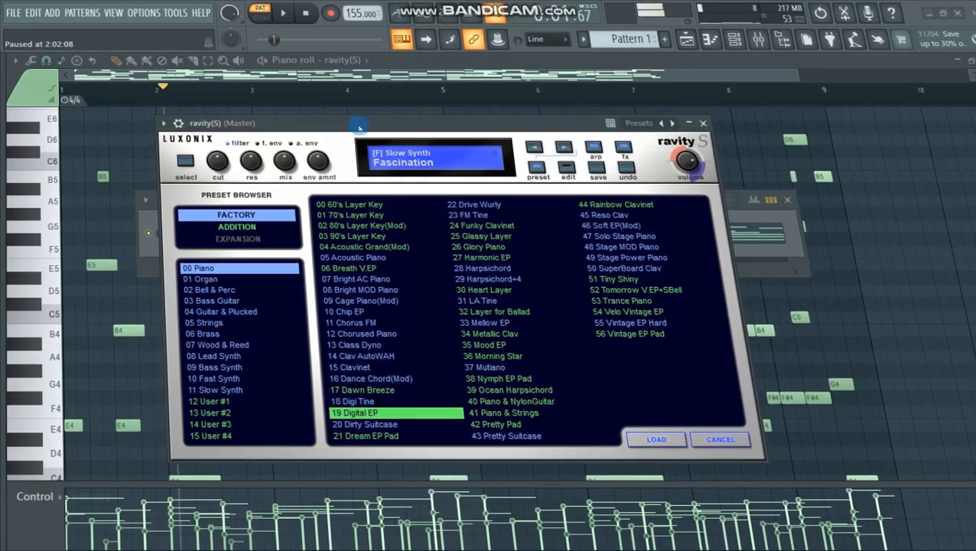
- Play Pattern 1 and examine its ravity(S) notes in the piano roll with the plugin and channel rack windows closed
{"action": "key", "text": "space"}
{"action": "left_click", "coordinate": [703, 122]}
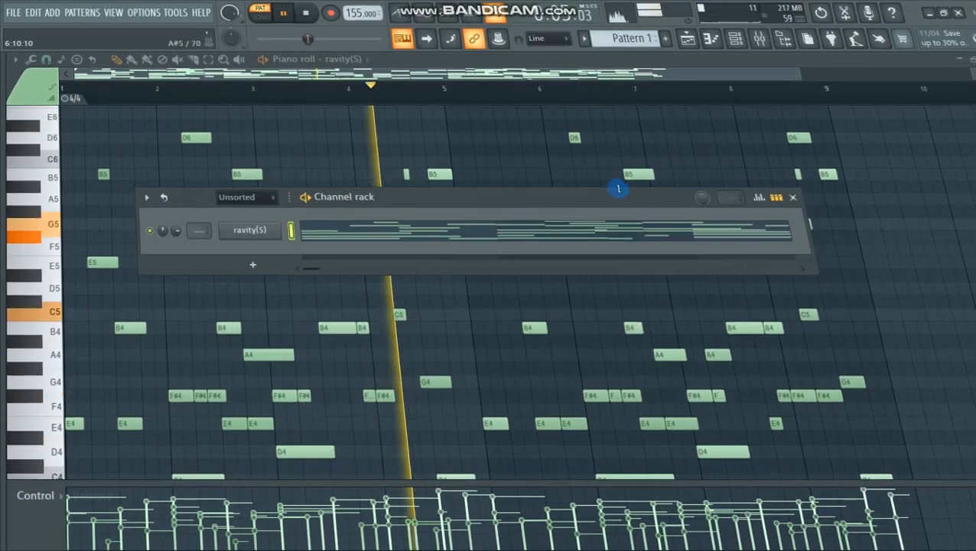
{"action": "left_click_drag", "start_coordinate": [362, 188], "coordinate": [362, 148]}
{"action": "key", "text": "space"}
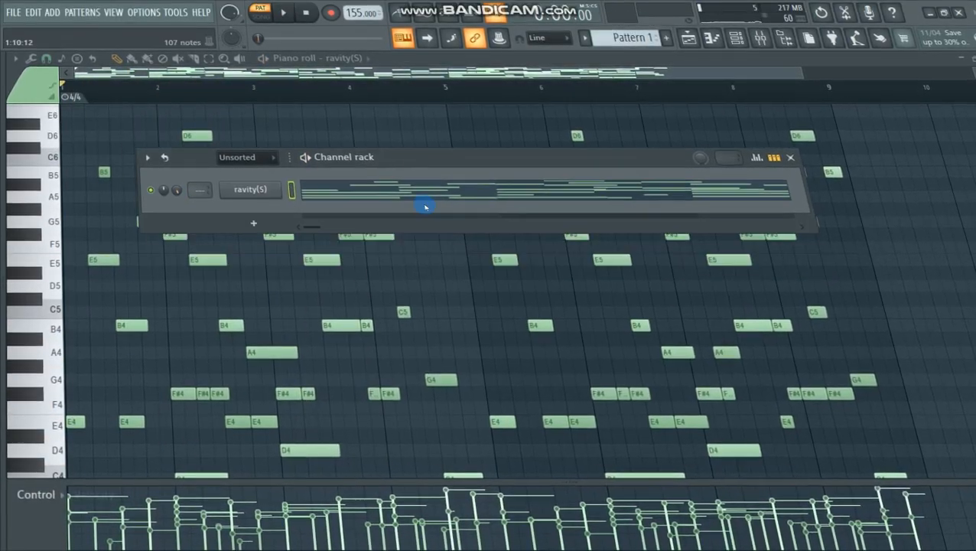
{"action": "key", "text": "F6"}
{"action": "scroll", "coordinate": [444, 214], "scroll_direction": "down", "scroll_amount": 2}
{"action": "key", "text": "space"}
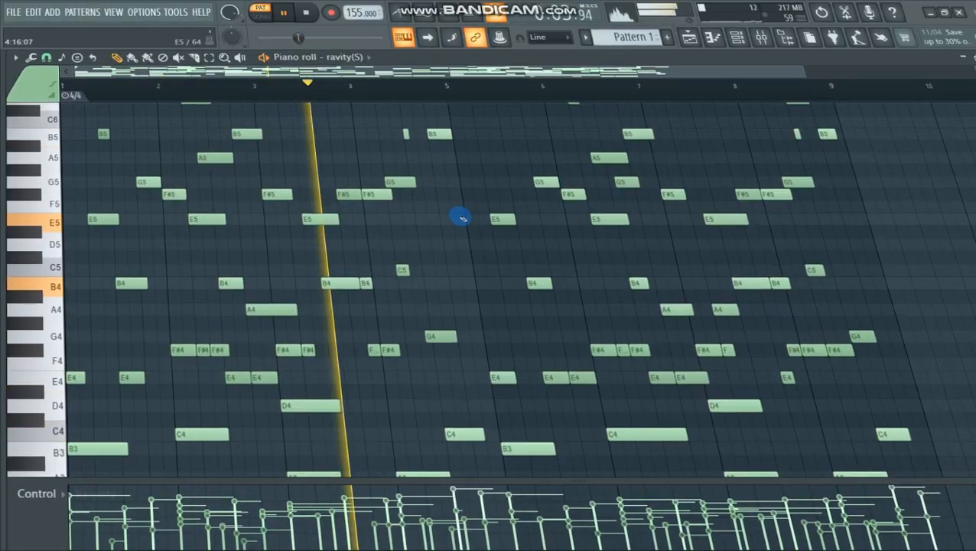
{"action": "scroll", "coordinate": [764, 245], "scroll_direction": "up", "scroll_amount": 2}
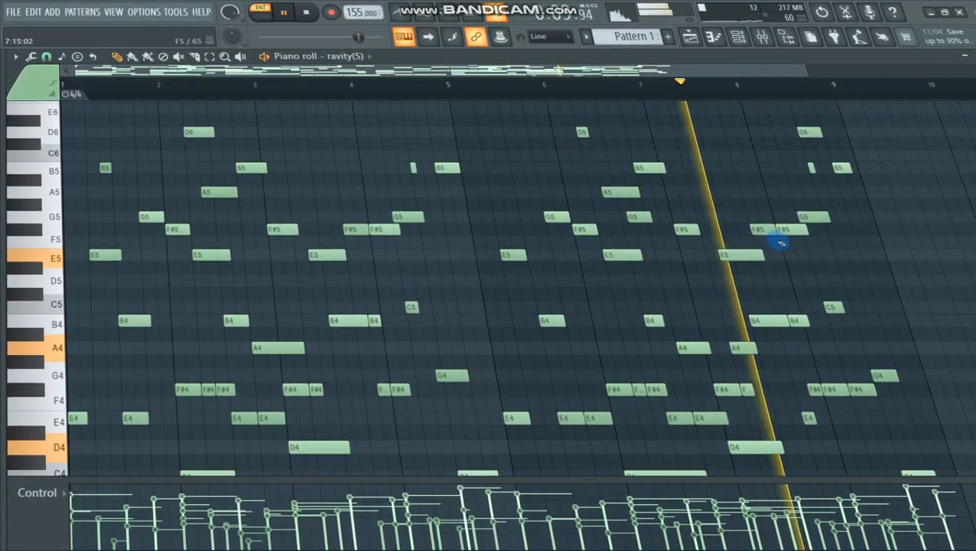
- Stop the pattern playback, open the Playlist and switch playback to song mode
{"action": "key", "text": "space"}
{"action": "key", "text": "F5"}
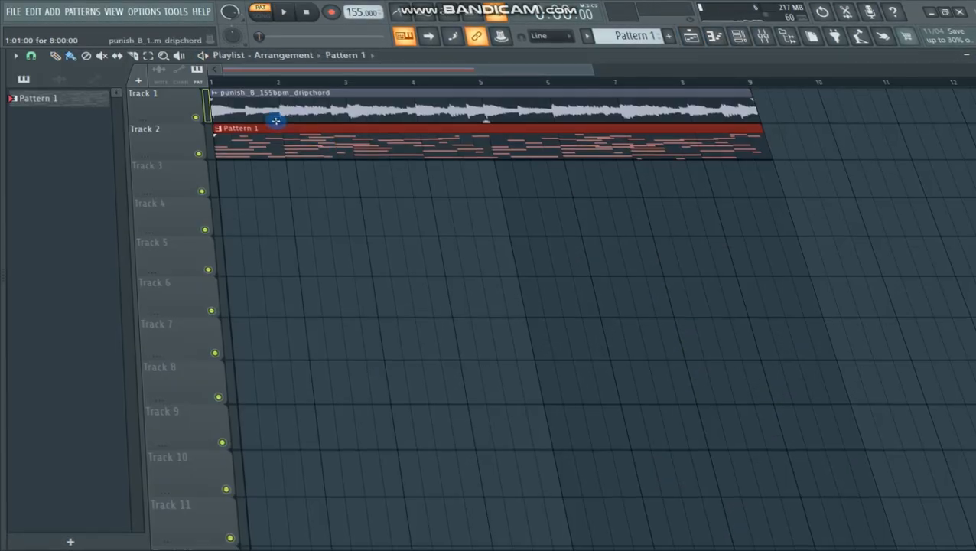
{"action": "left_click", "coordinate": [260, 12]}
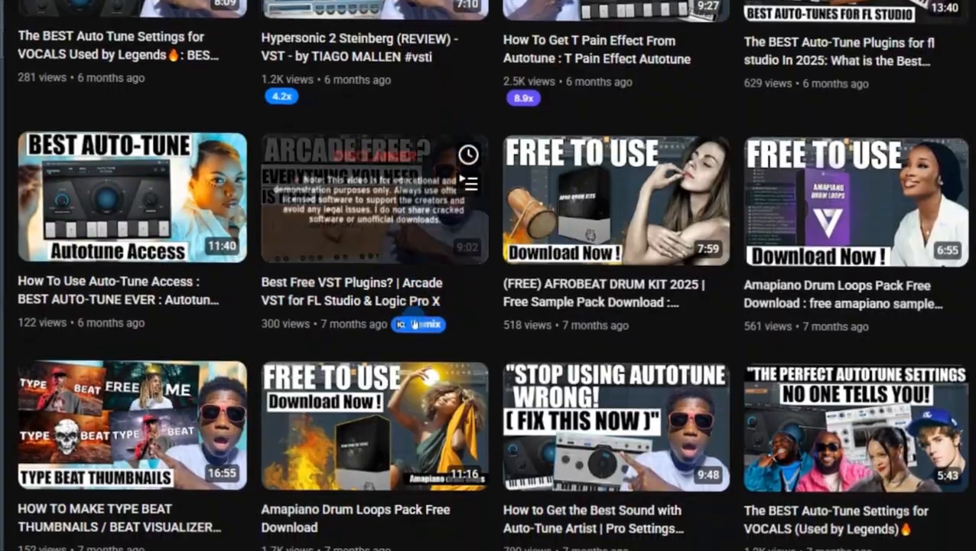
{"action": "scroll", "coordinate": [412, 436], "scroll_direction": "down", "scroll_amount": 10}
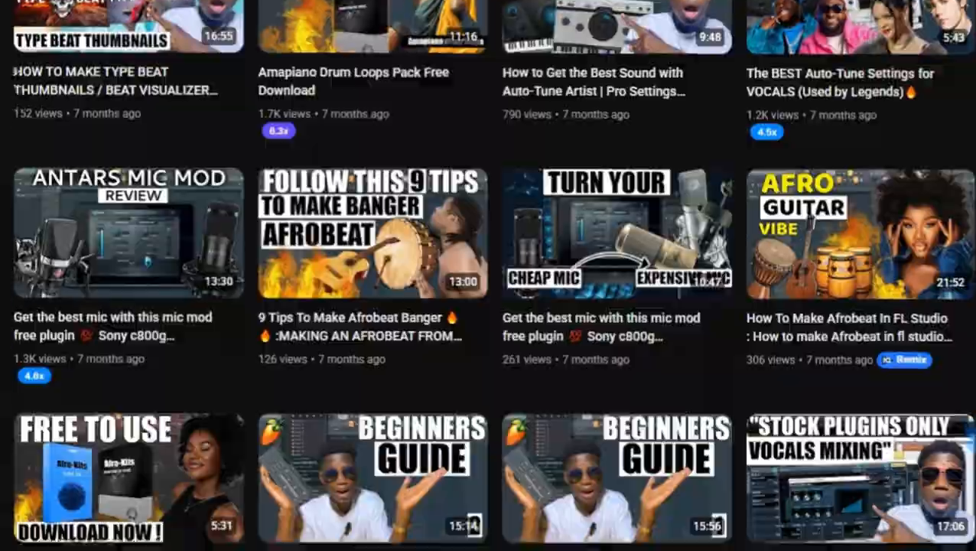
{"action": "scroll", "coordinate": [971, 447], "scroll_direction": "down", "scroll_amount": 5}
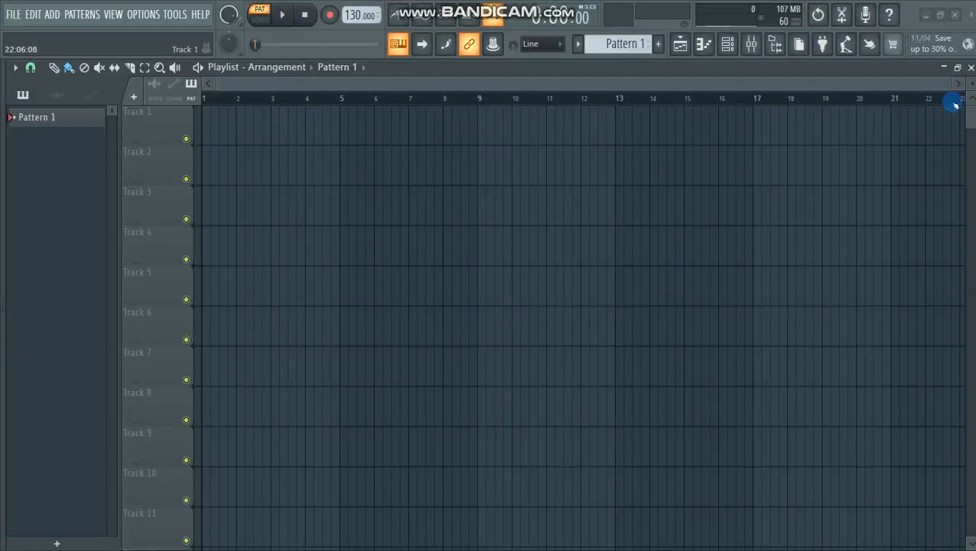
- Close the Playlist, reveal the file browser and expand its Recent files folder
{"action": "left_click", "coordinate": [971, 67]}
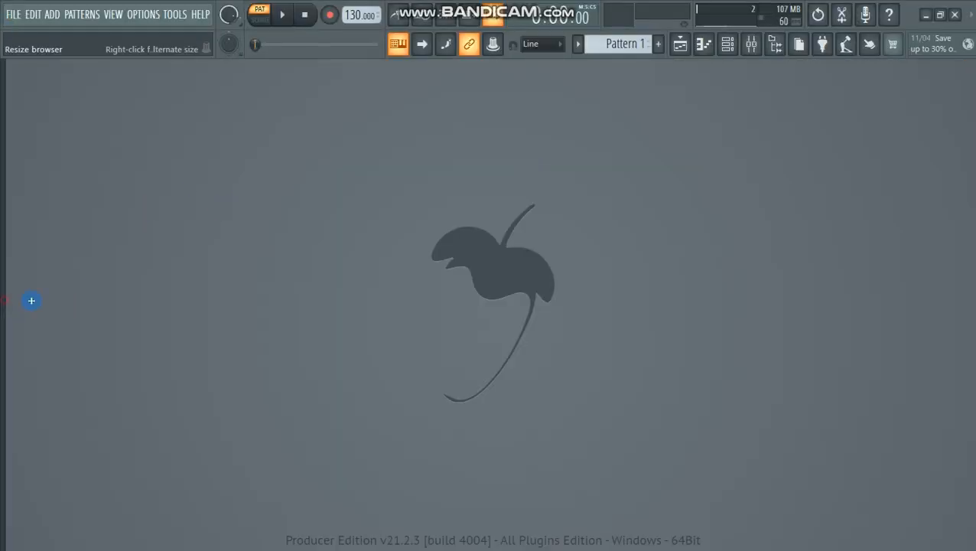
{"action": "left_click_drag", "start_coordinate": [31, 301], "coordinate": [157, 303]}
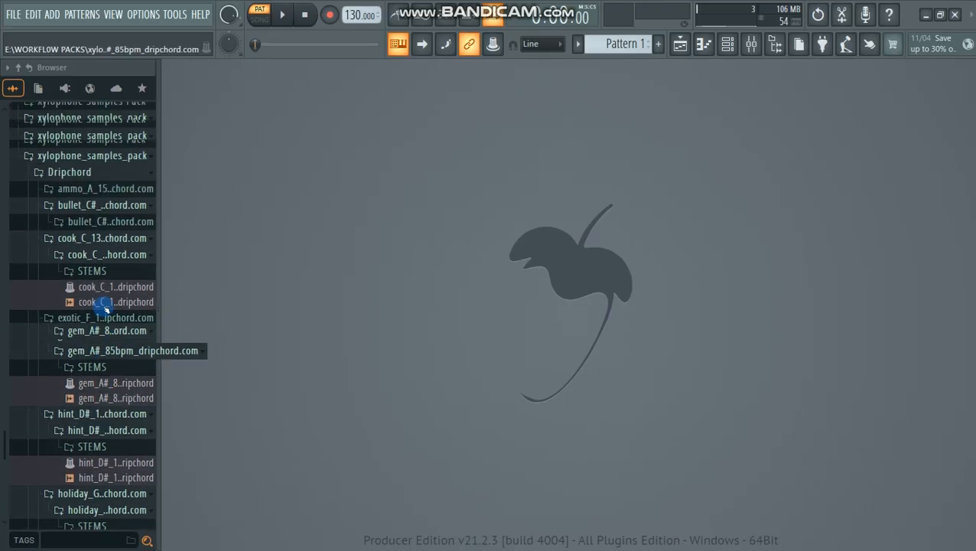
{"action": "scroll", "coordinate": [105, 306], "scroll_direction": "up", "scroll_amount": 20}
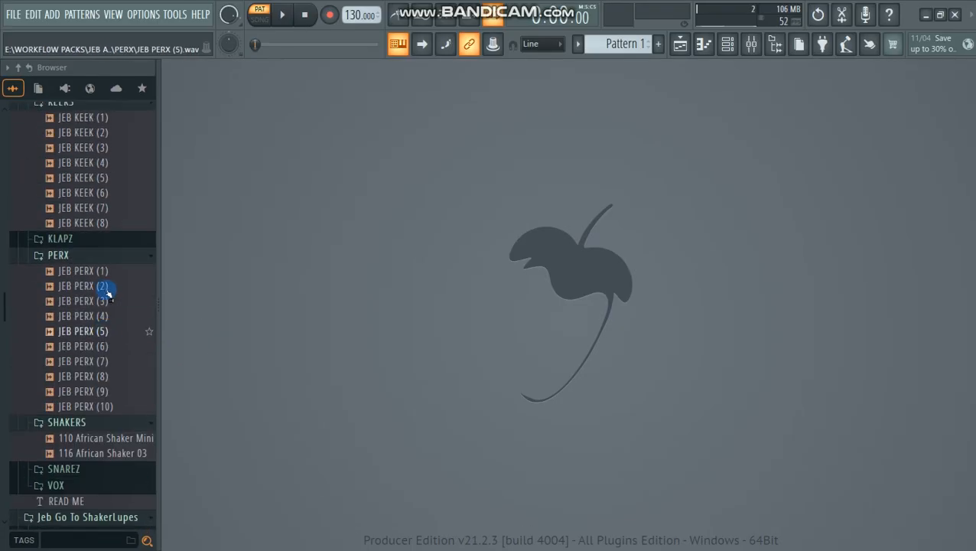
{"action": "scroll", "coordinate": [107, 291], "scroll_direction": "up", "scroll_amount": 20}
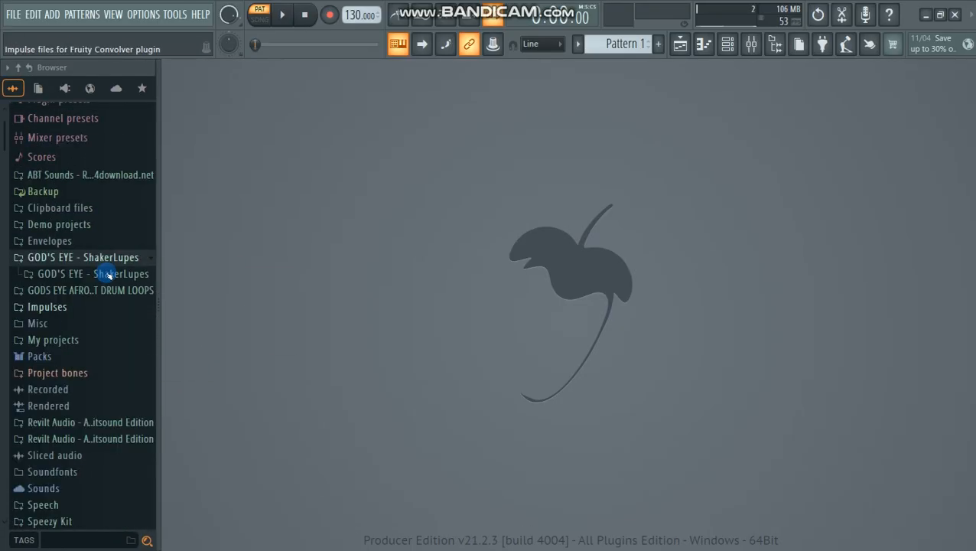
{"action": "scroll", "coordinate": [107, 268], "scroll_direction": "up", "scroll_amount": 3}
{"action": "left_click", "coordinate": [57, 126]}
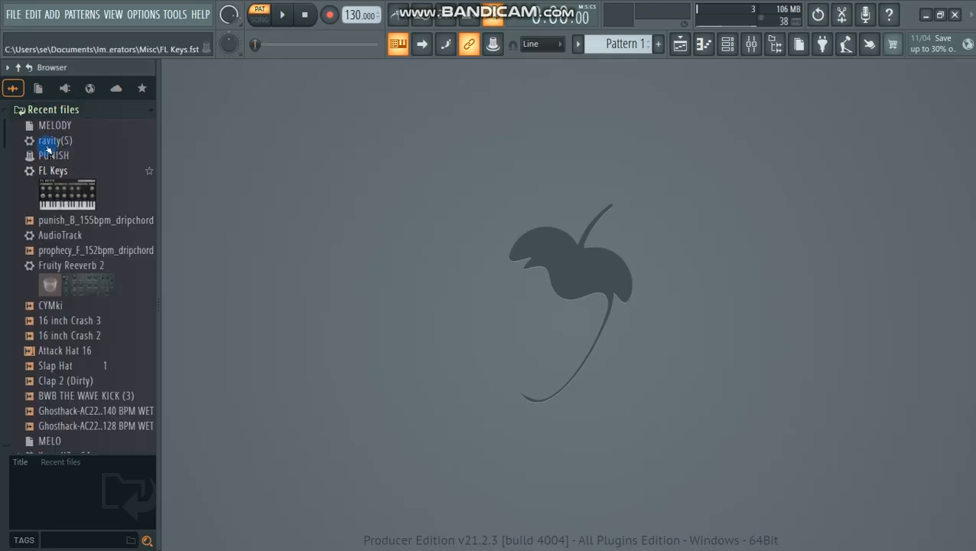
- Preview the punish_B_155bpm_dripchord sample in the browser and stop its playback
{"action": "left_click", "coordinate": [89, 221]}
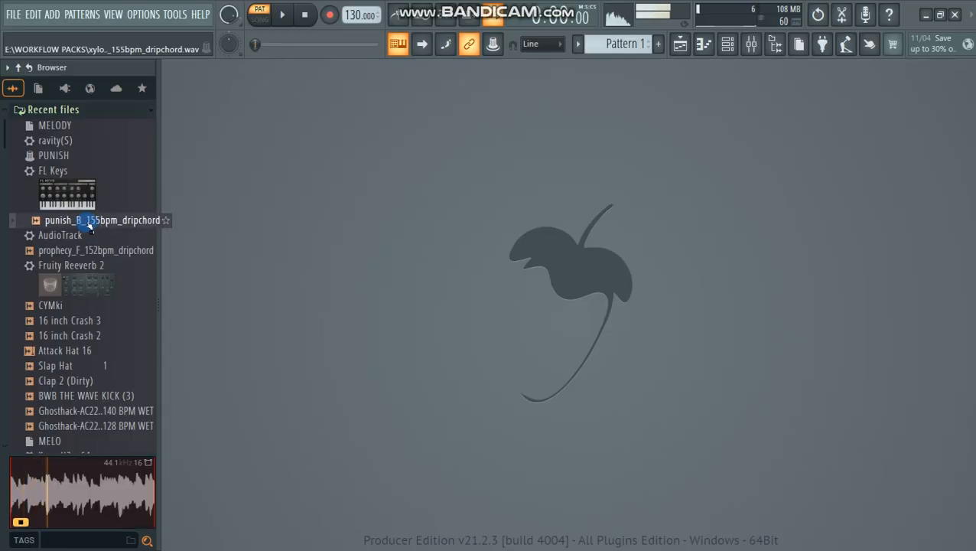
{"action": "left_click", "coordinate": [606, 250]}
{"action": "key", "text": "space"}
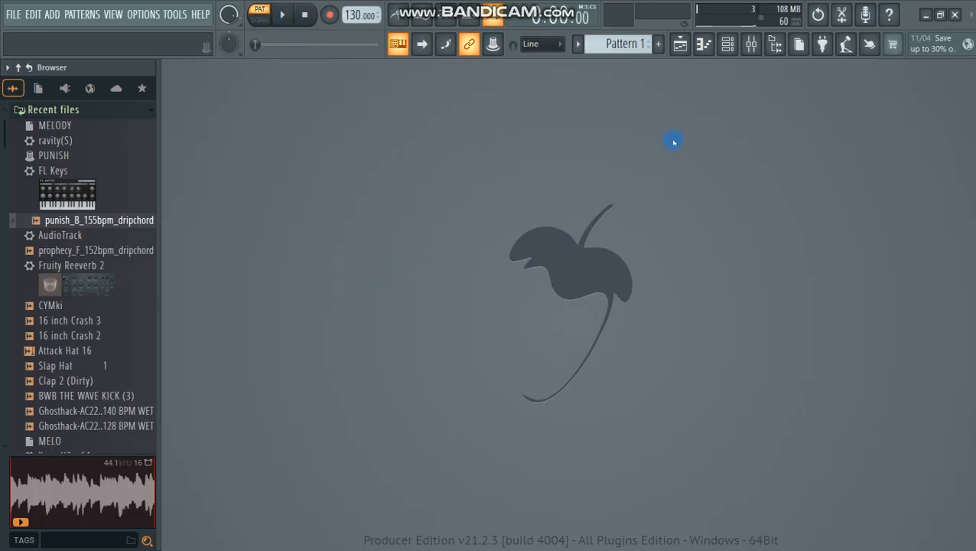
- Place the punish_B_155bpm_dripchord sample at bar 1 of Track 1 in the Playlist and collapse the browser
{"action": "left_click", "coordinate": [679, 46]}
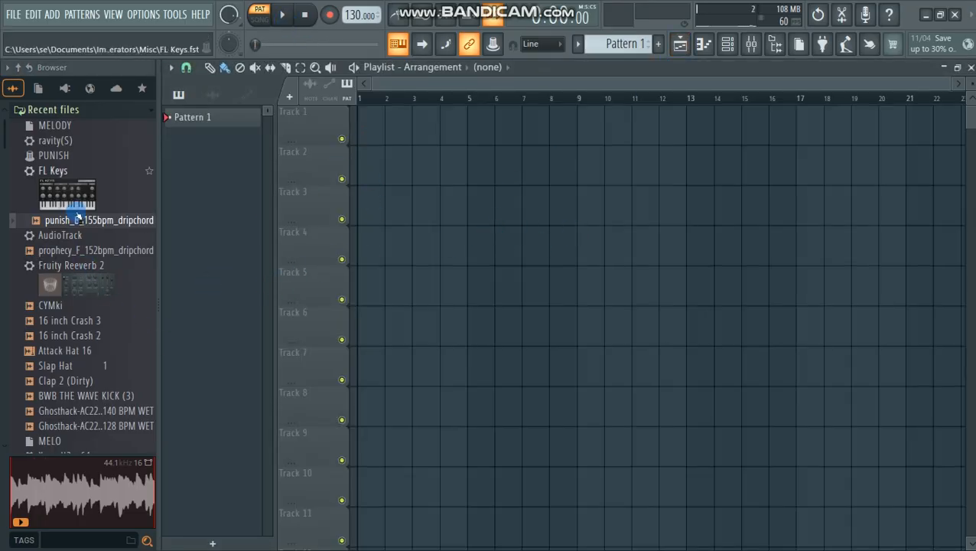
{"action": "left_click_drag", "start_coordinate": [77, 221], "coordinate": [366, 127]}
{"action": "left_click_drag", "start_coordinate": [924, 89], "coordinate": [673, 88]}
{"action": "left_click_drag", "start_coordinate": [158, 260], "coordinate": [40, 282]}
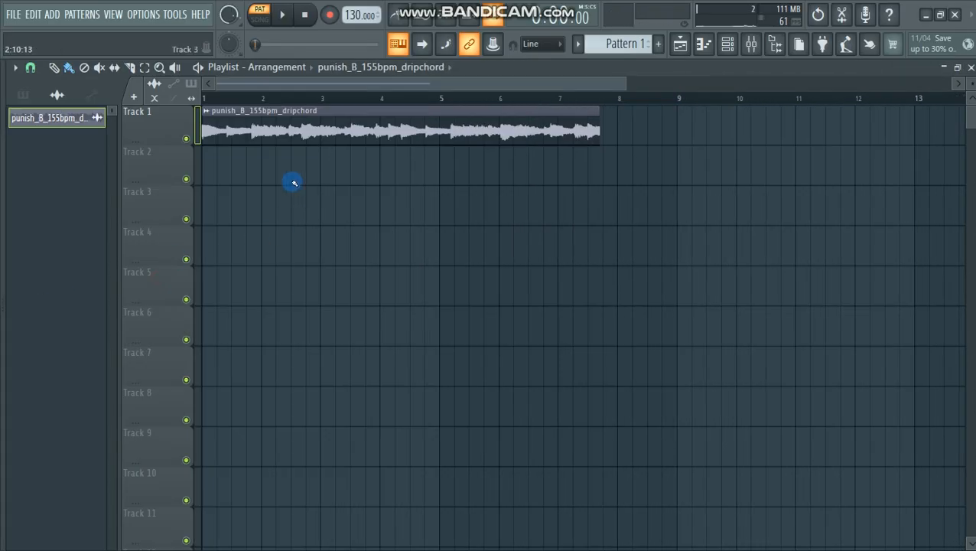
- Set the project tempo to 155 BPM
{"action": "left_click_drag", "start_coordinate": [606, 85], "coordinate": [507, 86]}
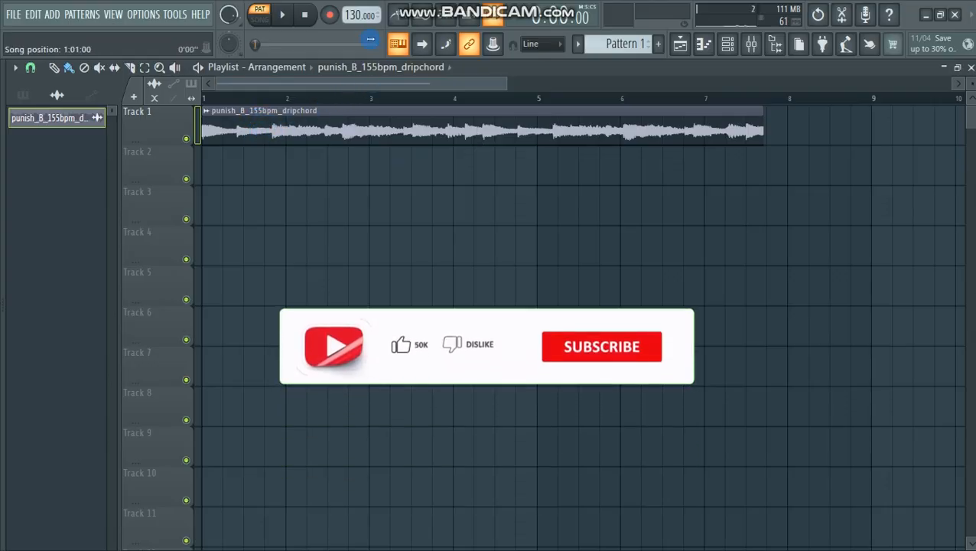
{"action": "right_click", "coordinate": [352, 15]}
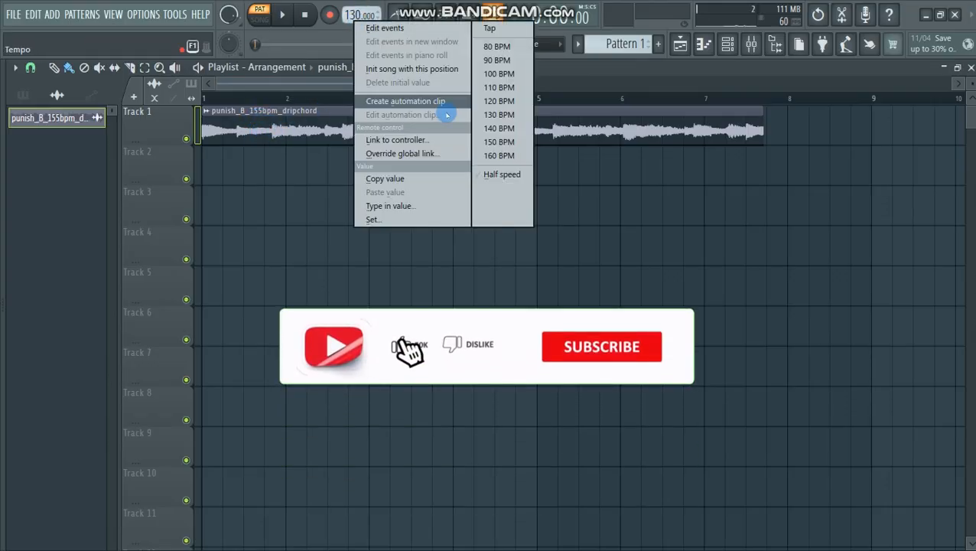
{"action": "left_click", "coordinate": [497, 141]}
{"action": "scroll", "coordinate": [360, 15], "scroll_direction": "up", "scroll_amount": 7}
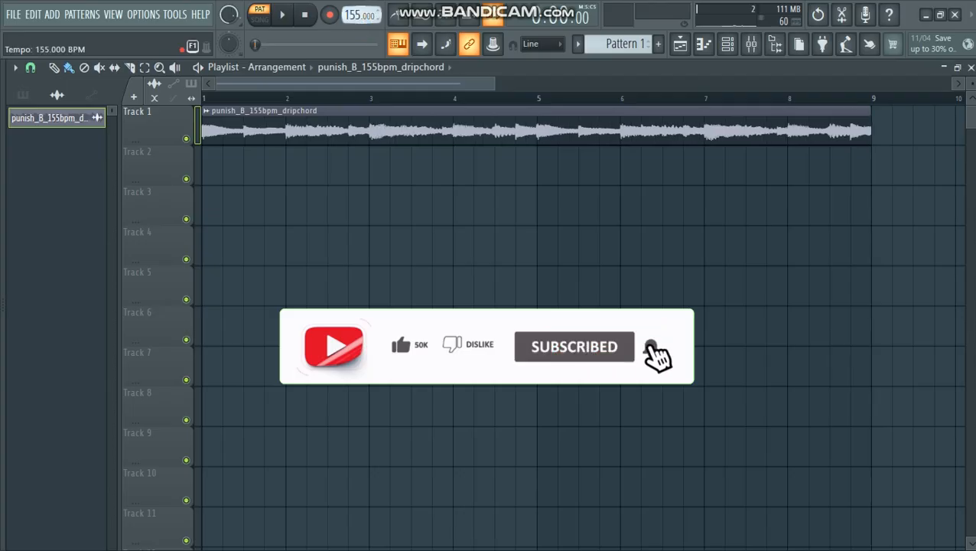
{"action": "scroll", "coordinate": [360, 16], "scroll_direction": "down", "scroll_amount": 2}
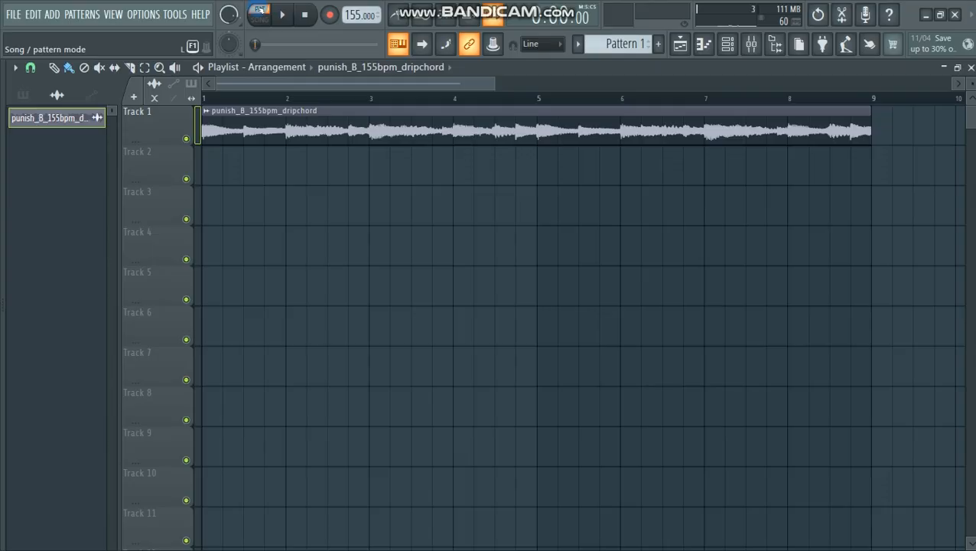
- Switch to song mode and play the arrangement to hear the melody loop on Track 1
{"action": "left_click_drag", "start_coordinate": [494, 87], "coordinate": [574, 88]}
{"action": "key", "text": "space"}
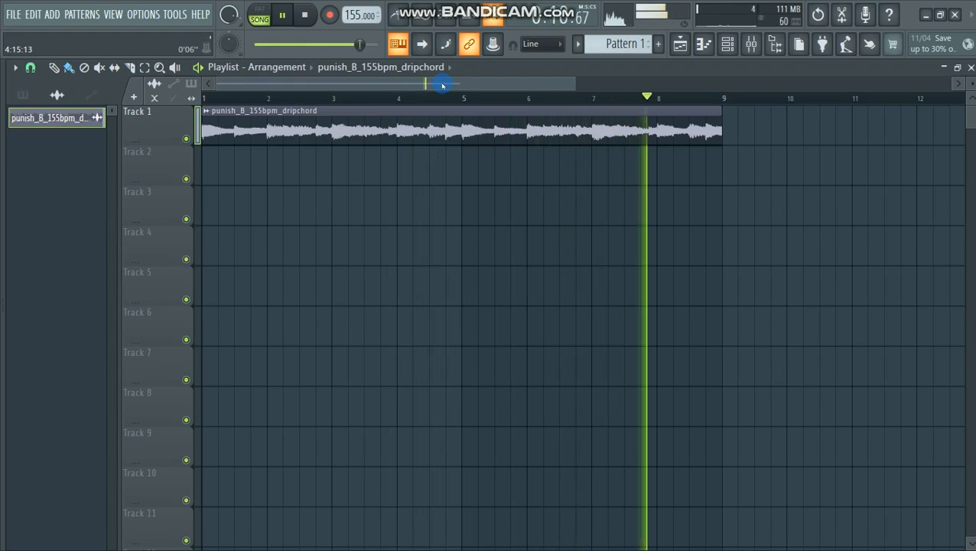
{"action": "key", "text": "space"}
- Route the punish_B_155bpm_dripchord clip to mixer track 1 in its channel settings and close the settings window
{"action": "left_click", "coordinate": [461, 129]}
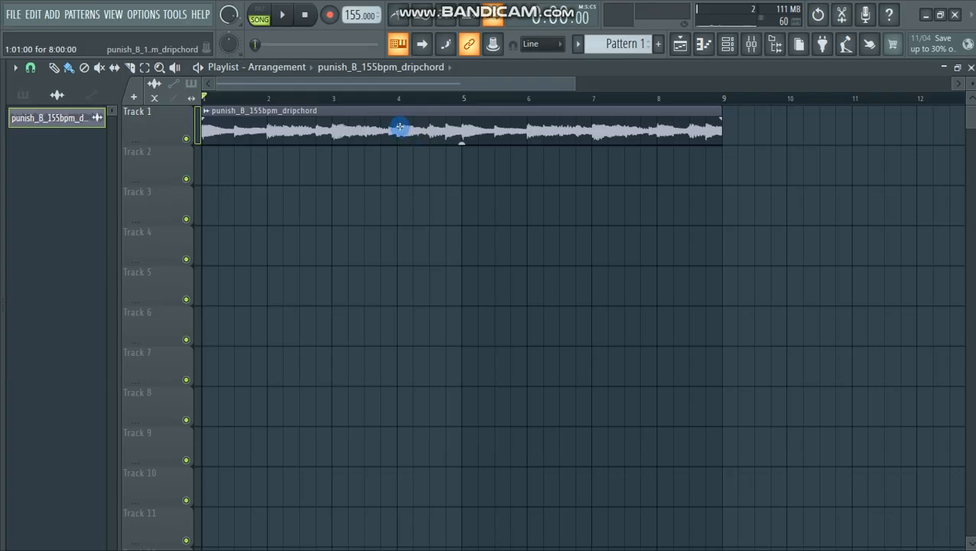
{"action": "double_click", "coordinate": [389, 116]}
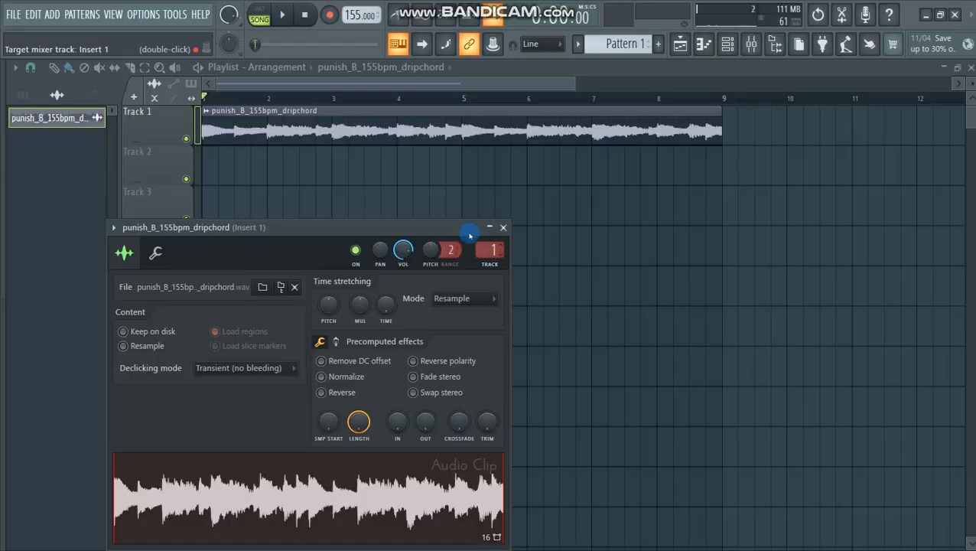
{"action": "left_click_drag", "start_coordinate": [469, 233], "coordinate": [488, 203]}
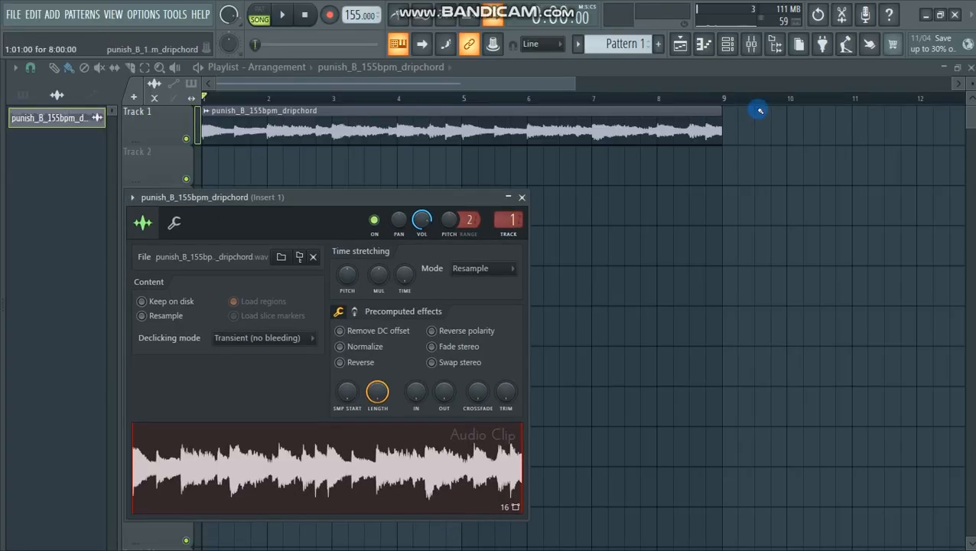
{"action": "left_click", "coordinate": [522, 199]}
- Load the Melodyne effect into the first slot of mixer Insert 1 and move its window higher
{"action": "key", "text": "F9"}
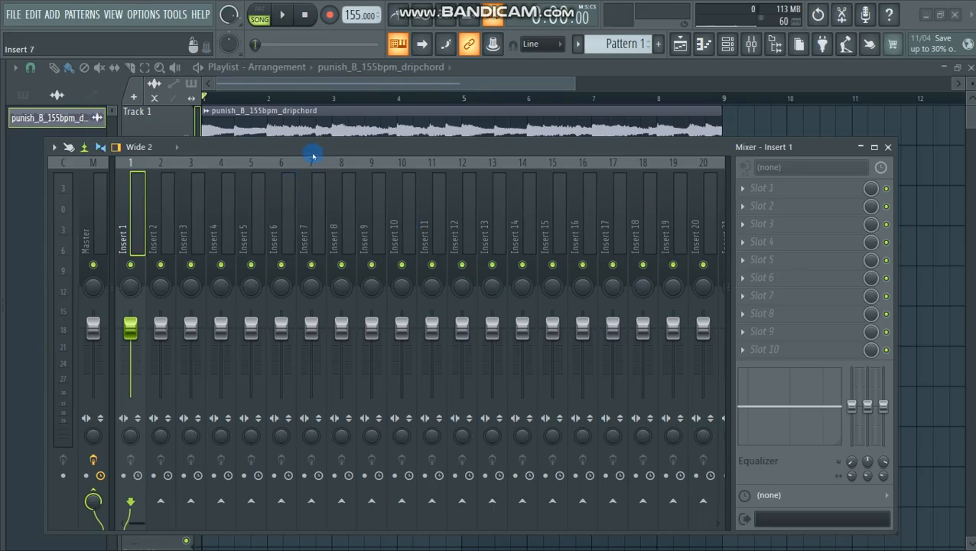
{"action": "left_click_drag", "start_coordinate": [313, 156], "coordinate": [319, 164]}
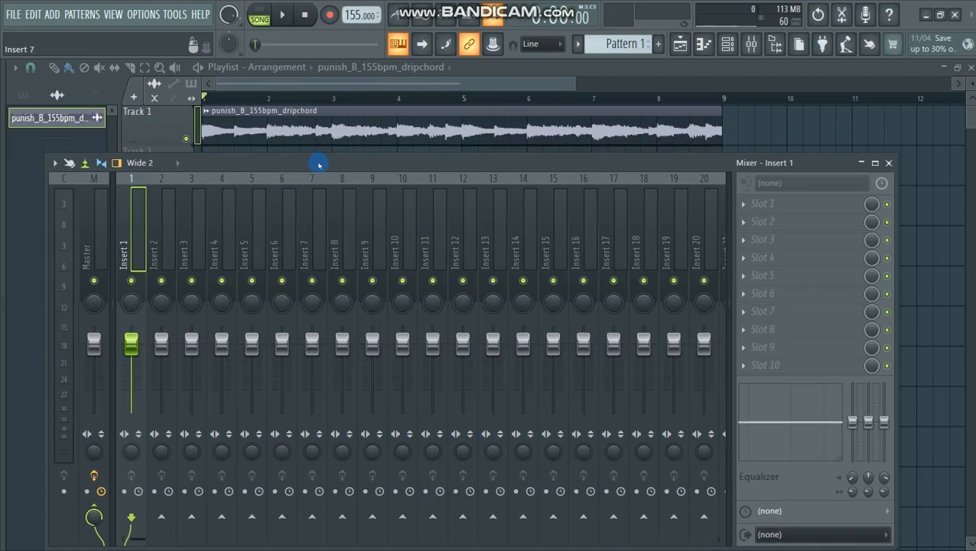
{"action": "left_click", "coordinate": [741, 206]}
{"action": "left_click", "coordinate": [31, 9]}
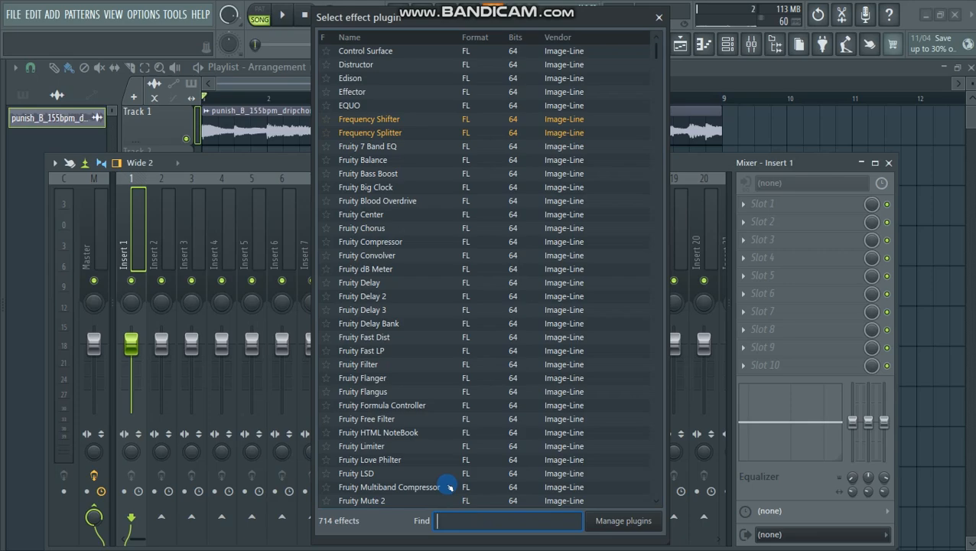
{"action": "type", "text": "MELO"}
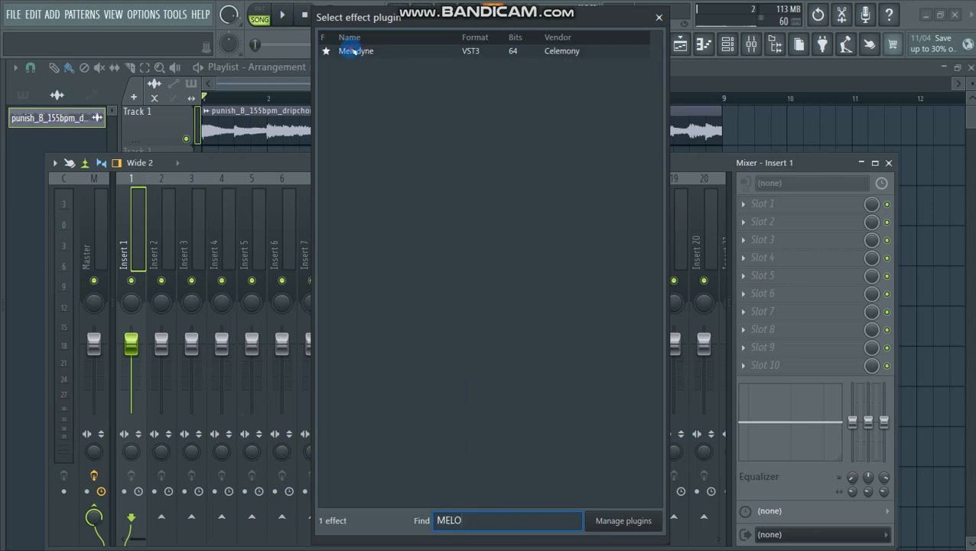
{"action": "double_click", "coordinate": [354, 51]}
{"action": "left_click_drag", "start_coordinate": [398, 192], "coordinate": [419, 88]}
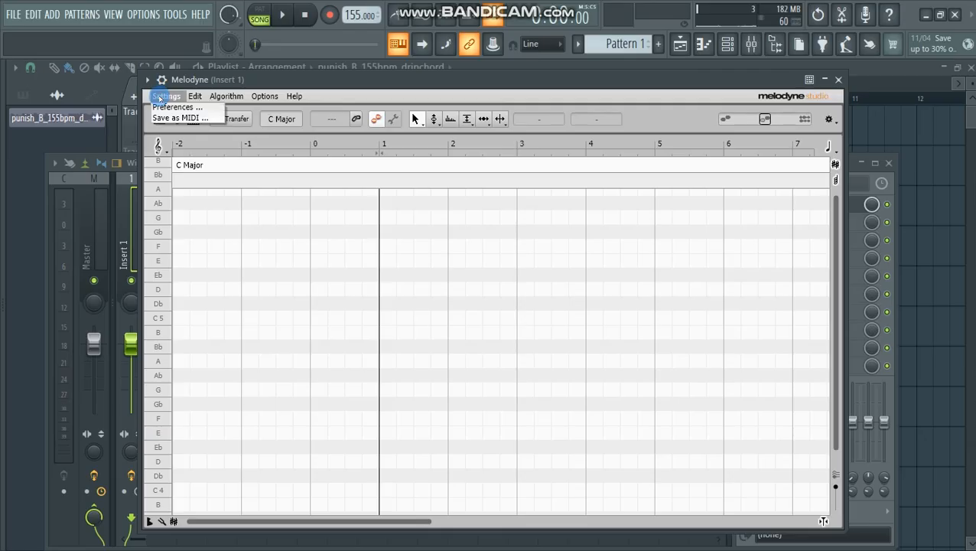
{"action": "mouse_move", "coordinate": [203, 98]}
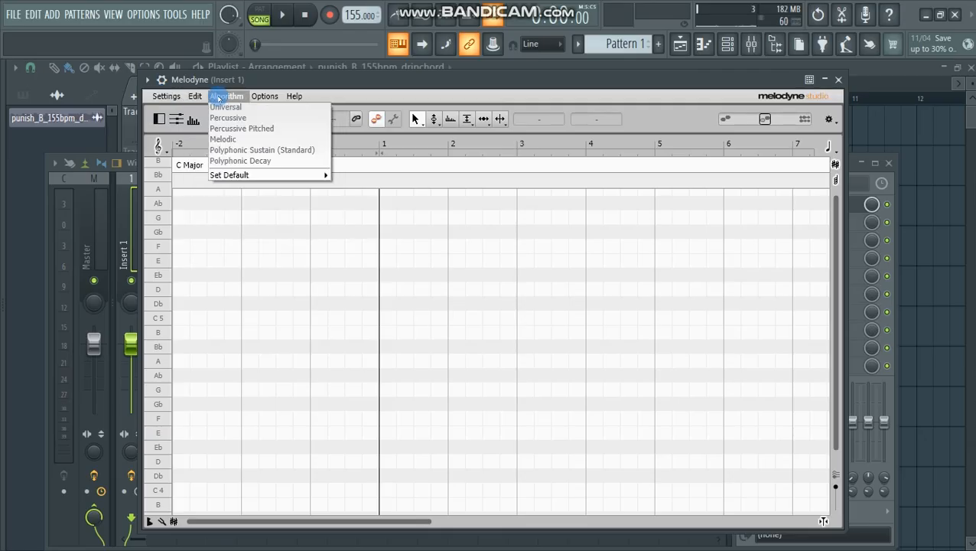
{"action": "mouse_move", "coordinate": [249, 175]}
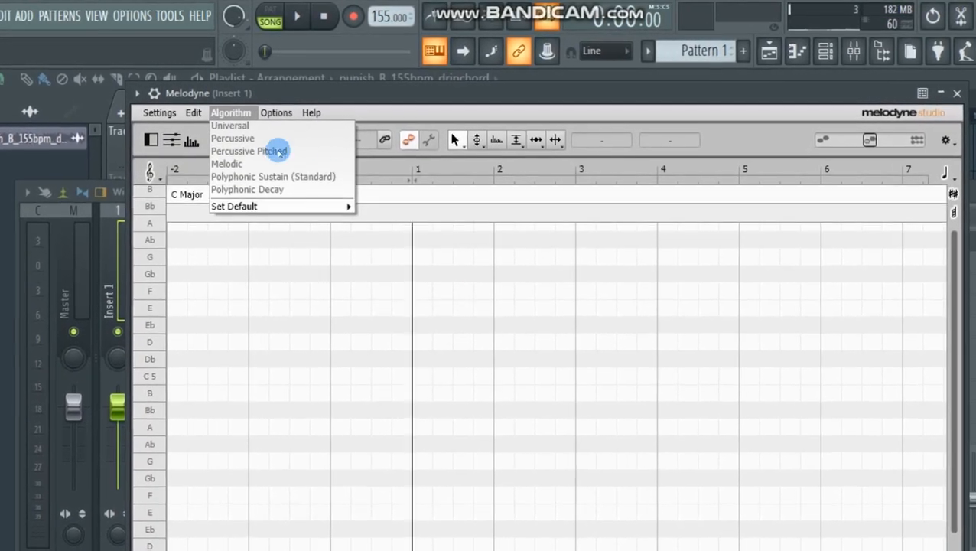
{"action": "mouse_move", "coordinate": [276, 113]}
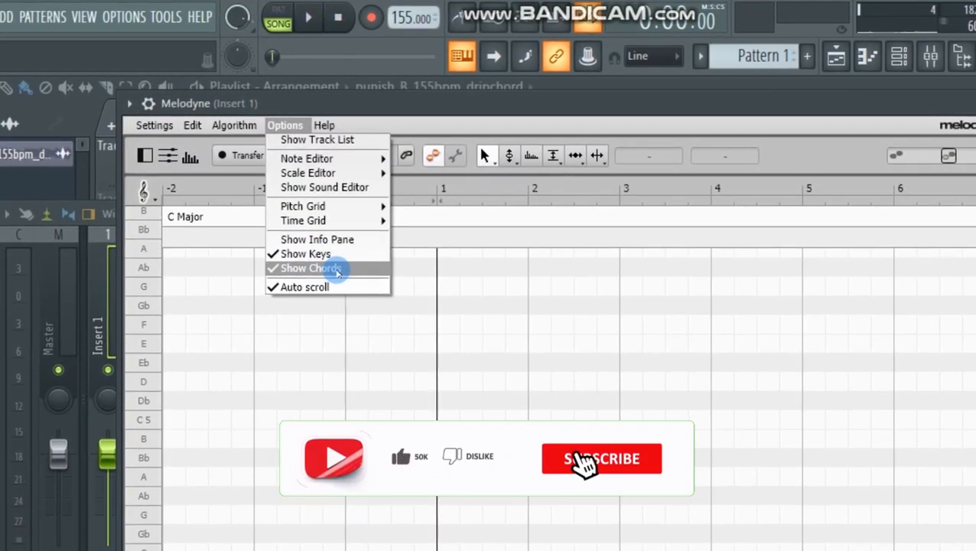
{"action": "mouse_move", "coordinate": [364, 208]}
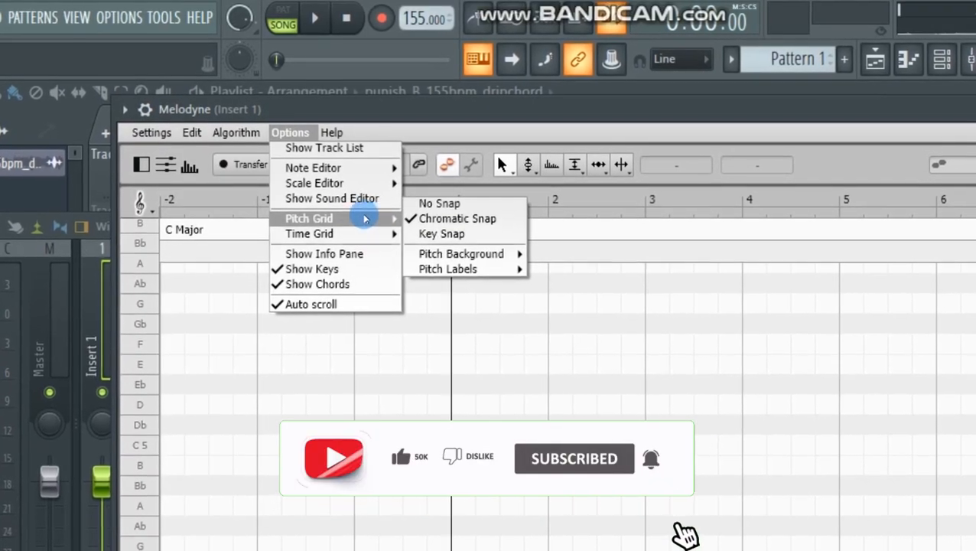
{"action": "key", "text": "Escape"}
{"action": "key", "text": "Escape"}
{"action": "left_click", "coordinate": [229, 137]}
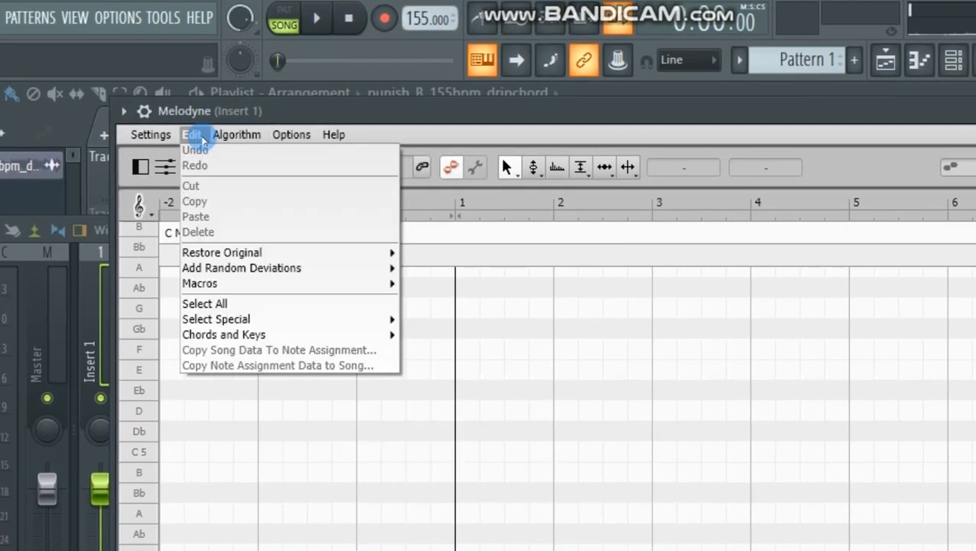
{"action": "left_click", "coordinate": [233, 175]}
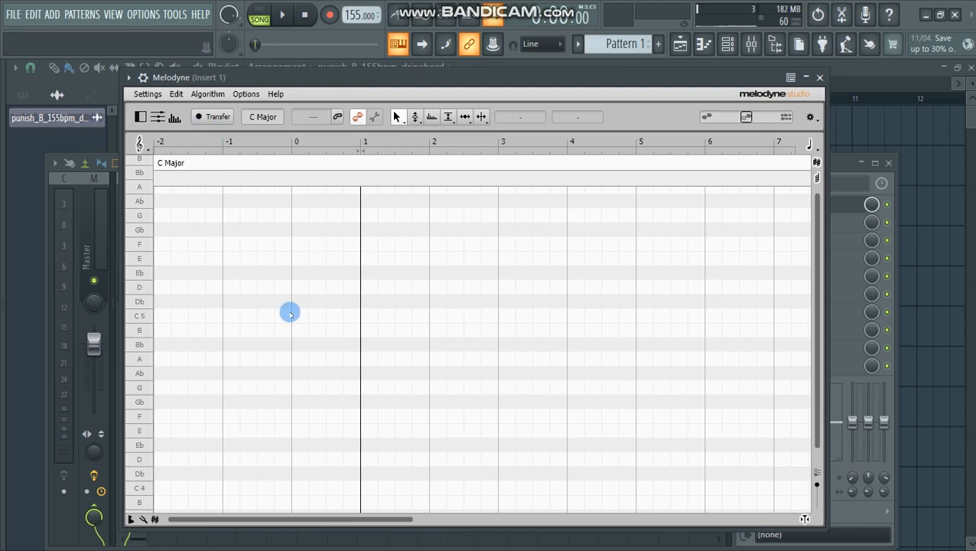
- Arm Transfer in Melodyne and play the arrangement to capture the punish_B_155bpm_dripchord loop as notes
{"action": "mouse_move", "coordinate": [364, 77]}
{"action": "left_mouse_down"}
{"action": "mouse_move", "coordinate": [337, 80]}
{"action": "mouse_move", "coordinate": [338, 90]}
{"action": "mouse_move", "coordinate": [355, 72]}
{"action": "left_mouse_up"}
{"action": "left_click", "coordinate": [212, 253]}
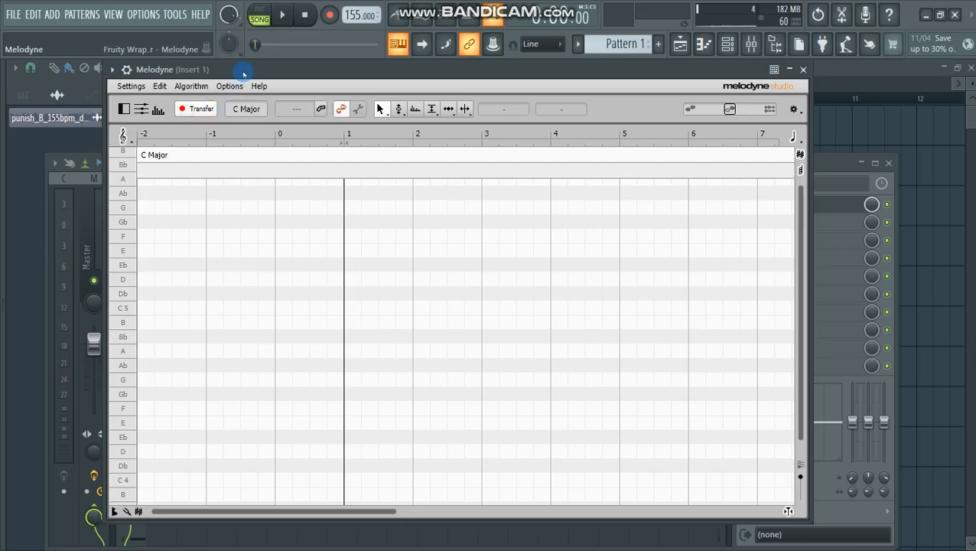
{"action": "key", "text": "space"}
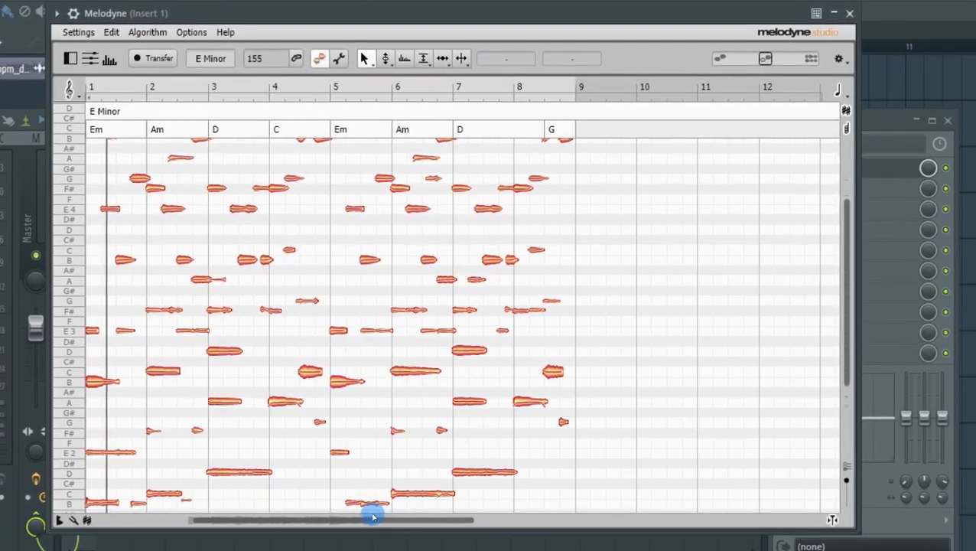
- Save the detected notes as the MIDI file MELODY in the Music folder, then close the Melodyne and mixer windows
{"action": "left_click_drag", "start_coordinate": [373, 517], "coordinate": [344, 519]}
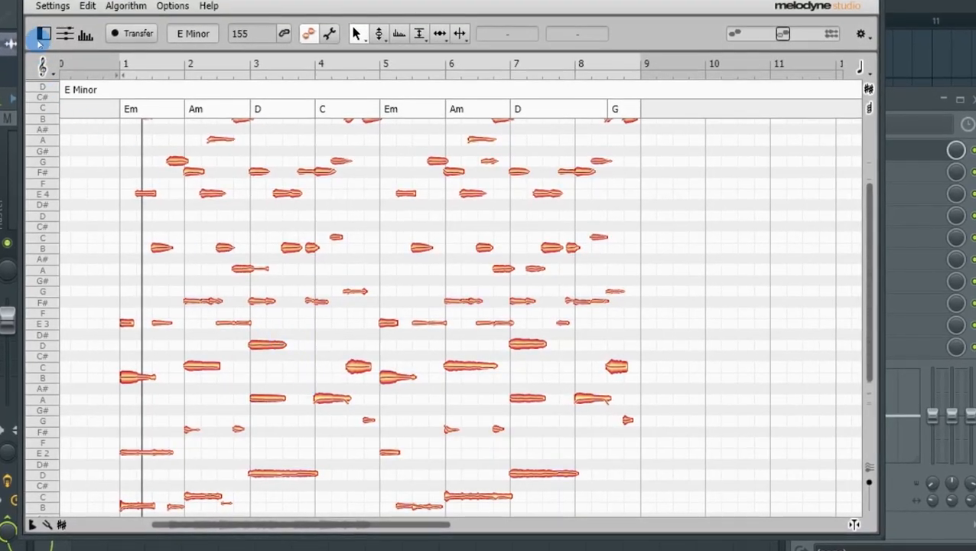
{"action": "left_click", "coordinate": [40, 7]}
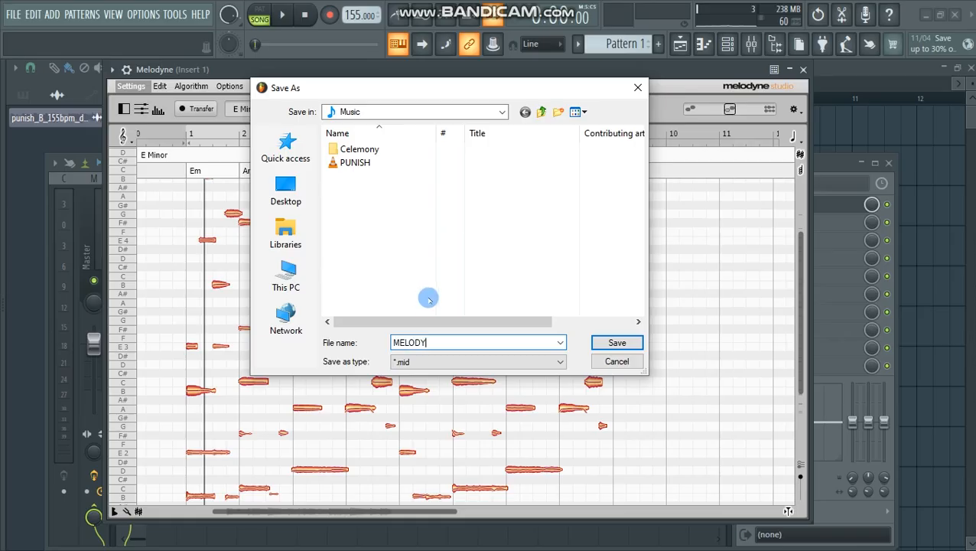
{"action": "left_click", "coordinate": [608, 351]}
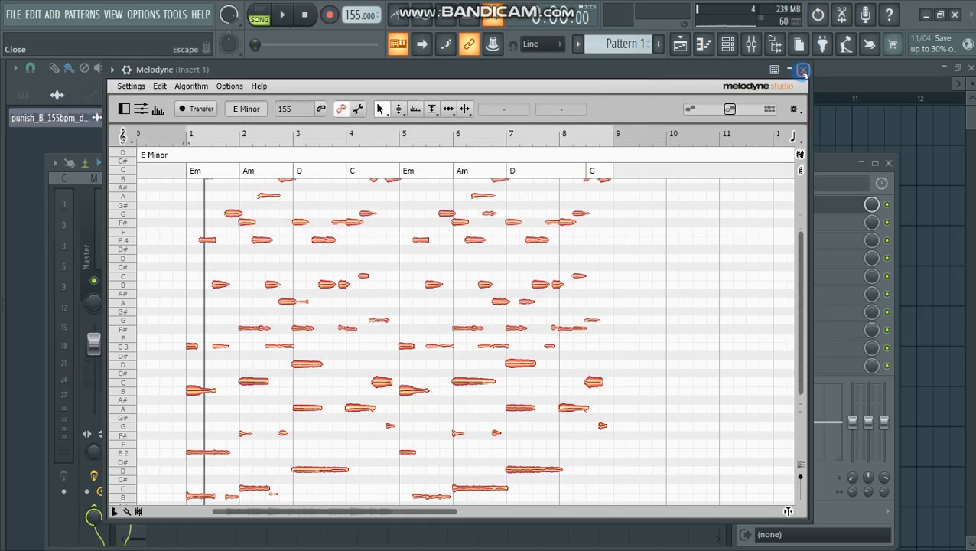
{"action": "left_click", "coordinate": [802, 69]}
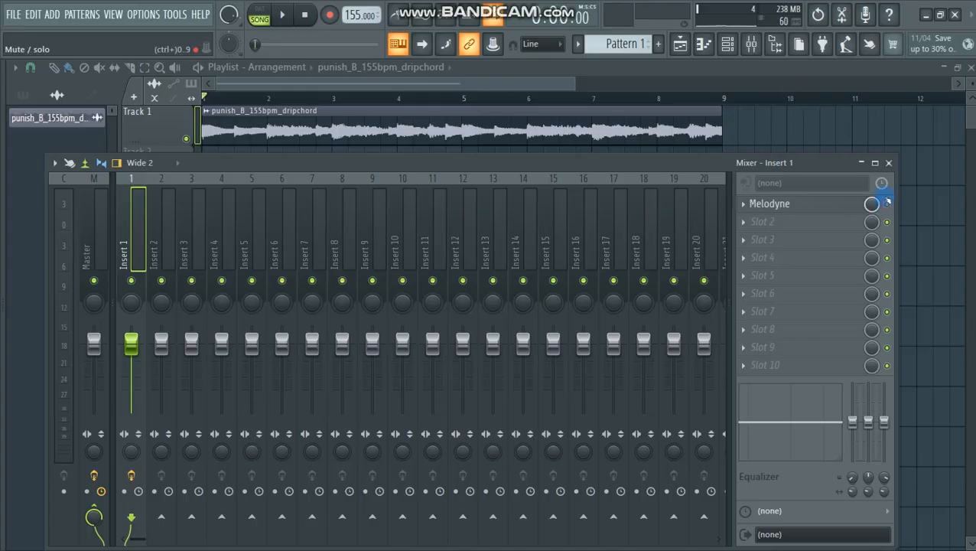
{"action": "left_click", "coordinate": [887, 162]}
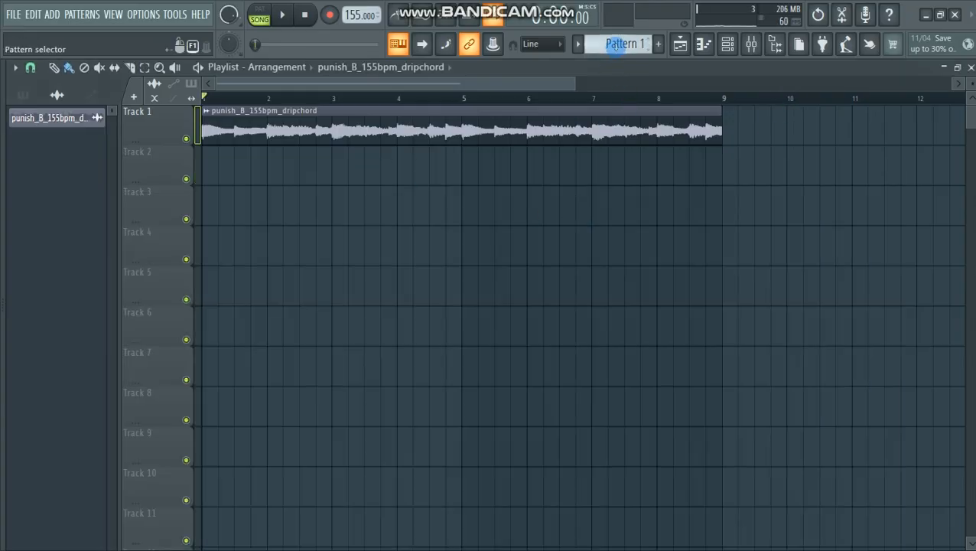
- Place Pattern 1 at the start of Track 2 in the playlist
{"action": "left_click", "coordinate": [615, 45]}
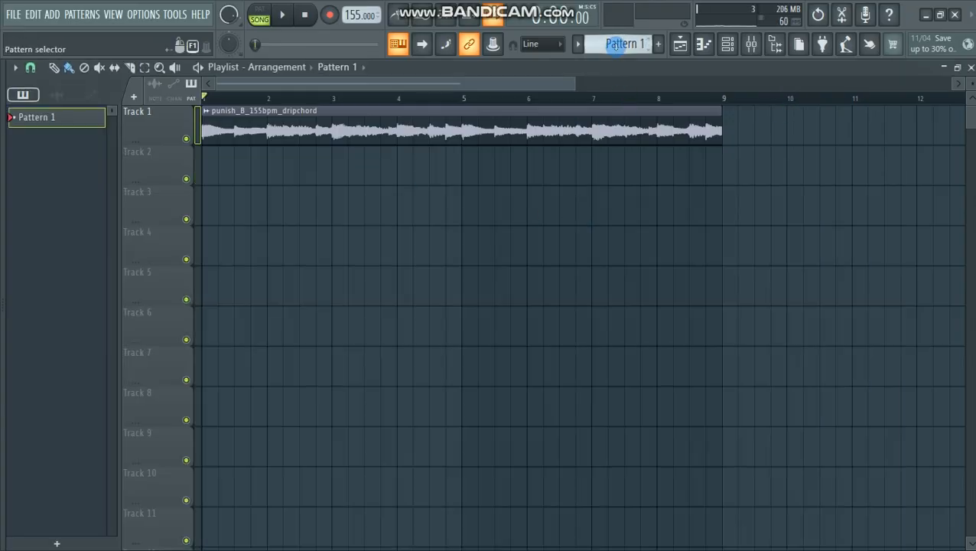
{"action": "left_click", "coordinate": [224, 165]}
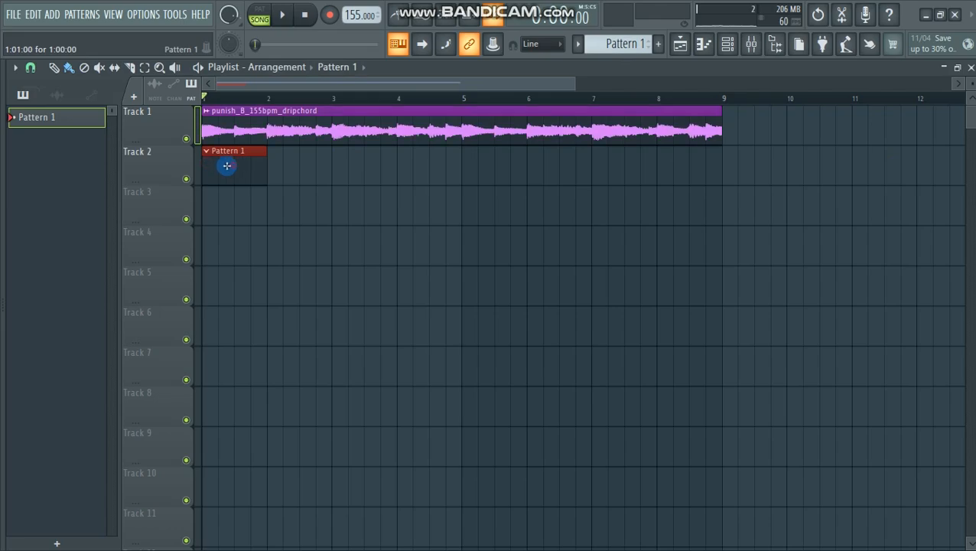
- Add a ravity(S) instrument channel to the channel rack and remove the four unused 808 drum channels
{"action": "left_click", "coordinate": [728, 48]}
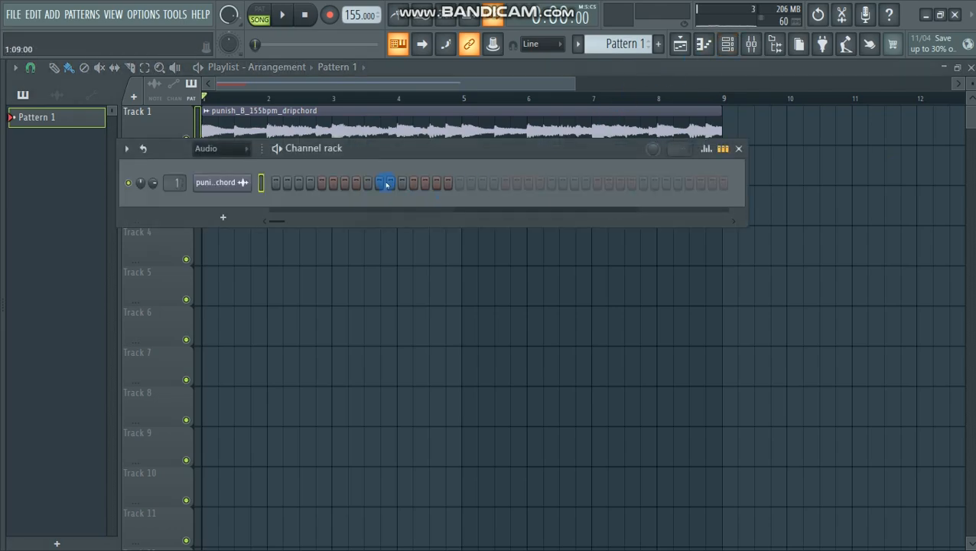
{"action": "left_click_drag", "start_coordinate": [364, 147], "coordinate": [364, 205]}
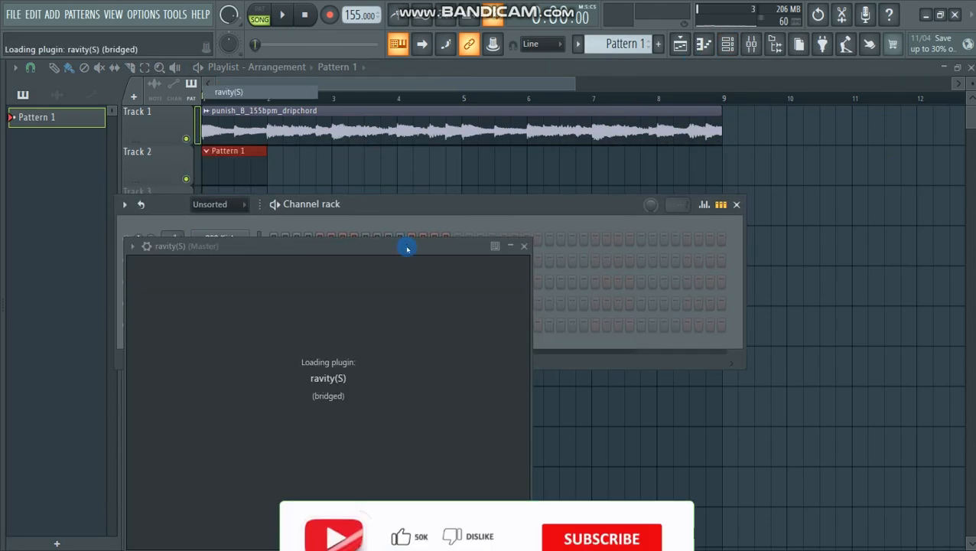
{"action": "left_click", "coordinate": [655, 246]}
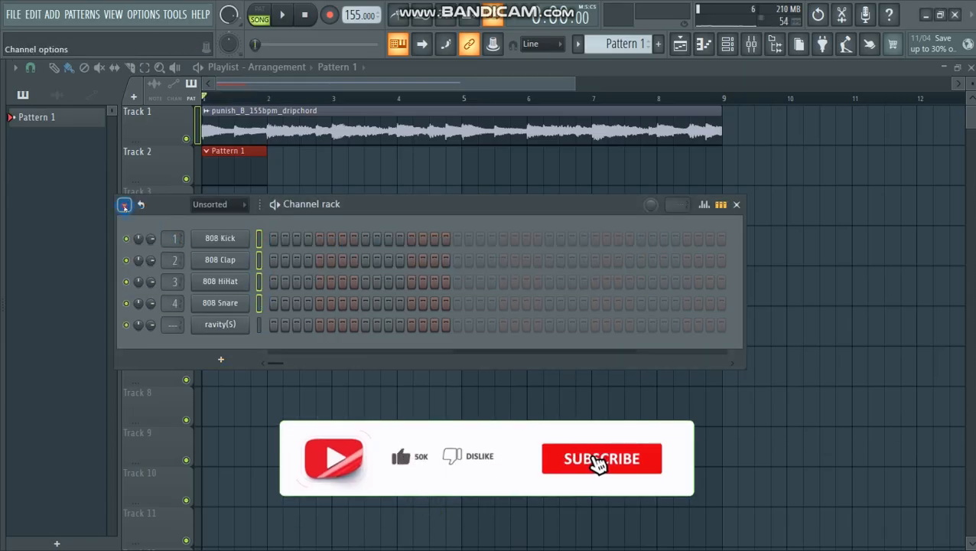
{"action": "left_click", "coordinate": [124, 205]}
{"action": "left_click", "coordinate": [164, 192]}
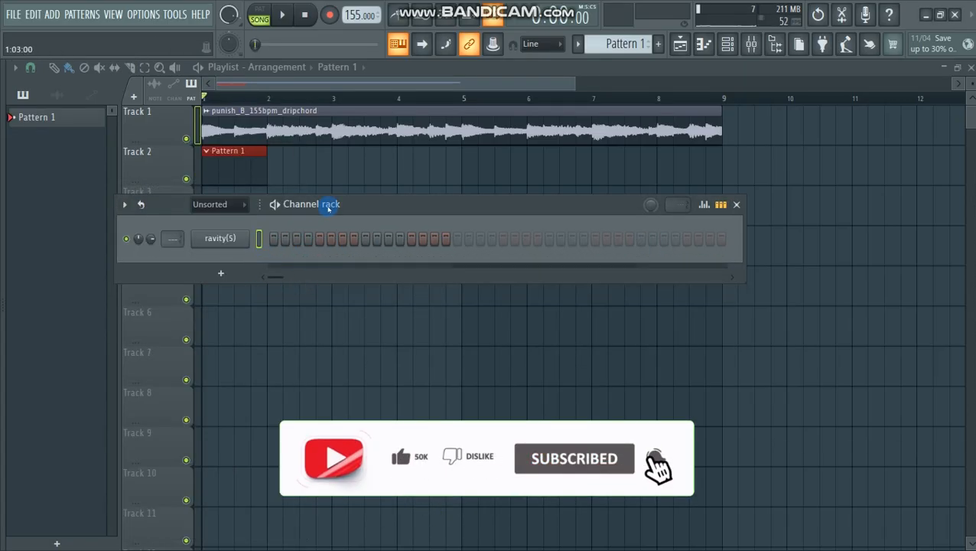
{"action": "left_click_drag", "start_coordinate": [329, 208], "coordinate": [344, 219]}
- Import the MELODY MIDI file from the Music folder into the ravity(S) piano roll, with all tracks and time signatures
{"action": "right_click", "coordinate": [232, 254]}
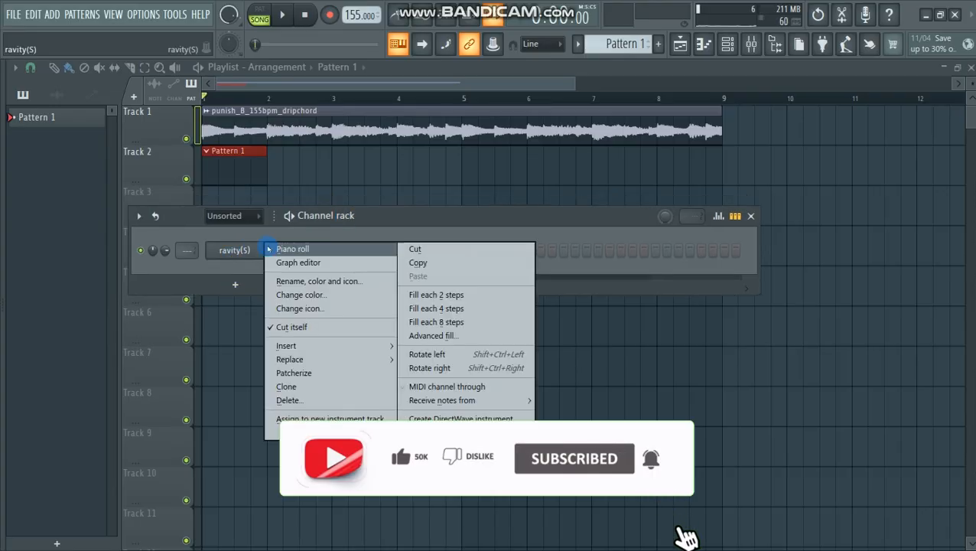
{"action": "left_click", "coordinate": [292, 251]}
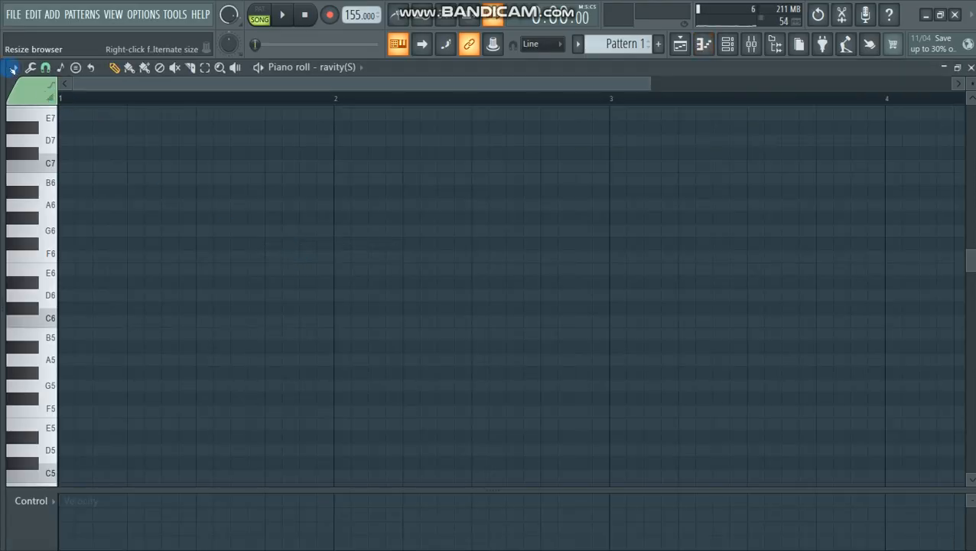
{"action": "left_click", "coordinate": [16, 68]}
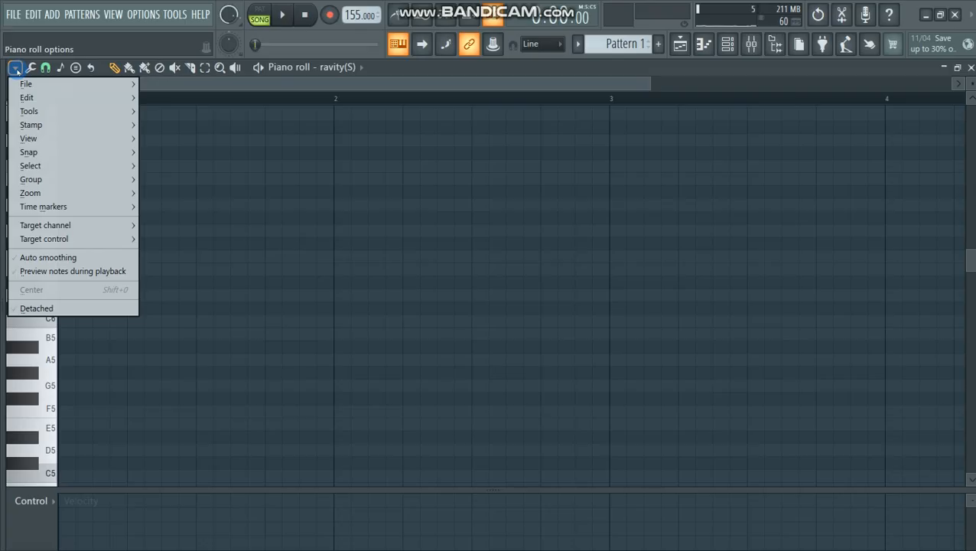
{"action": "mouse_move", "coordinate": [30, 88]}
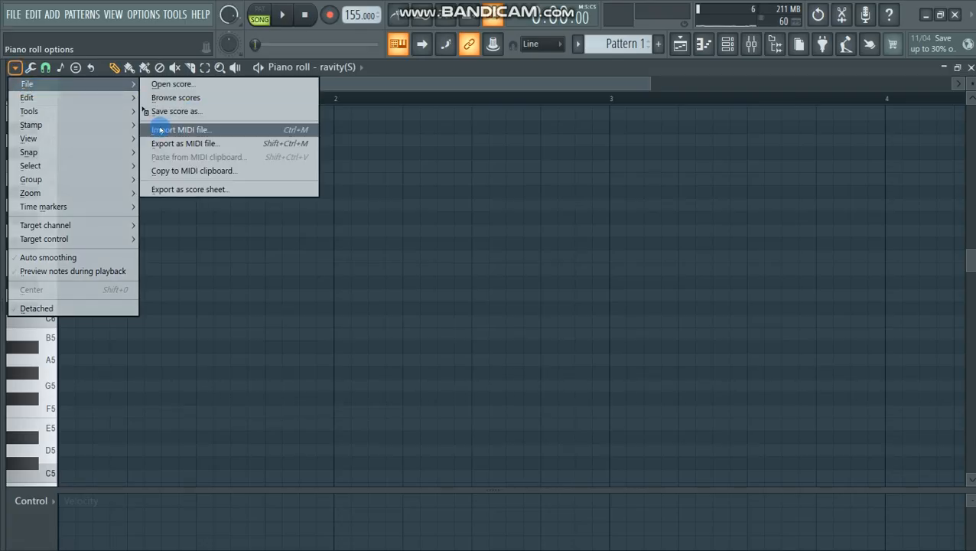
{"action": "left_click", "coordinate": [189, 131]}
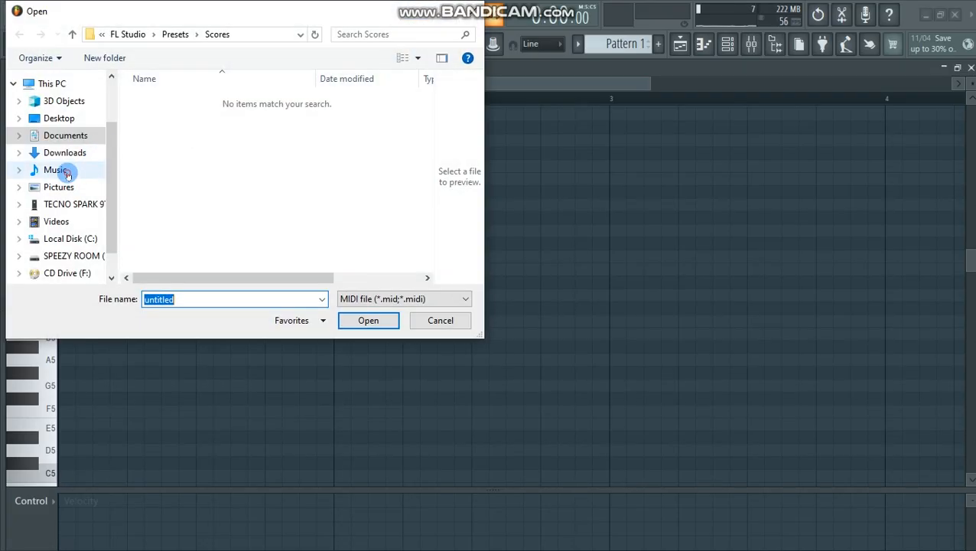
{"action": "left_click", "coordinate": [56, 170]}
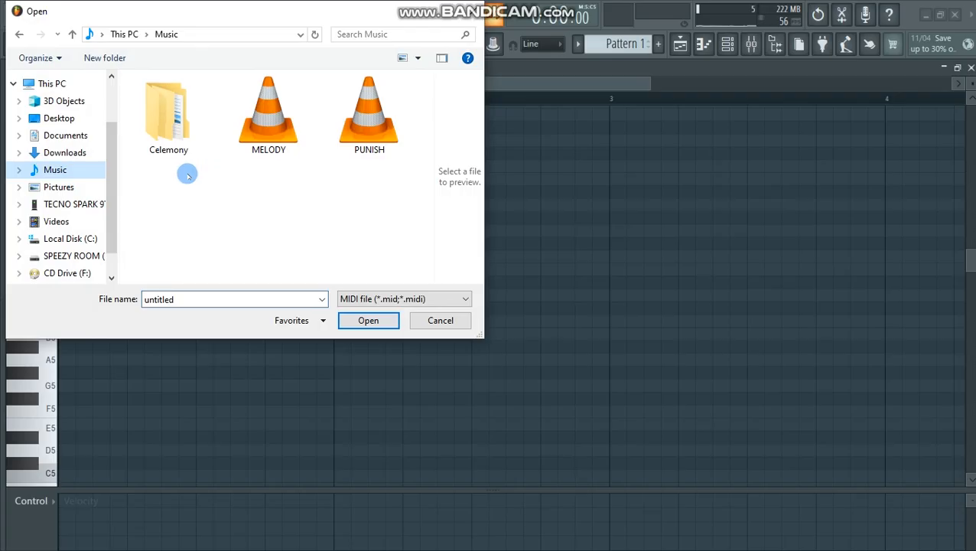
{"action": "double_click", "coordinate": [262, 130]}
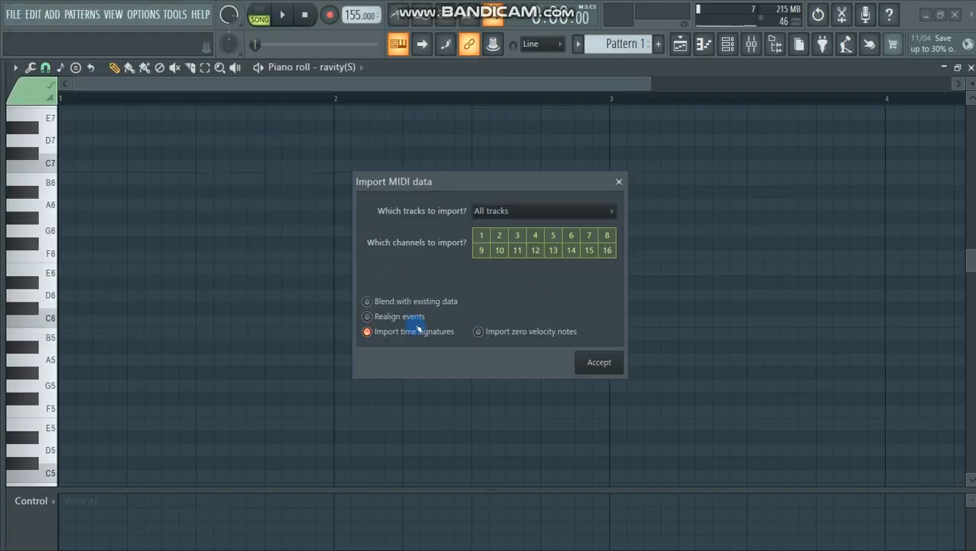
{"action": "left_click", "coordinate": [599, 363]}
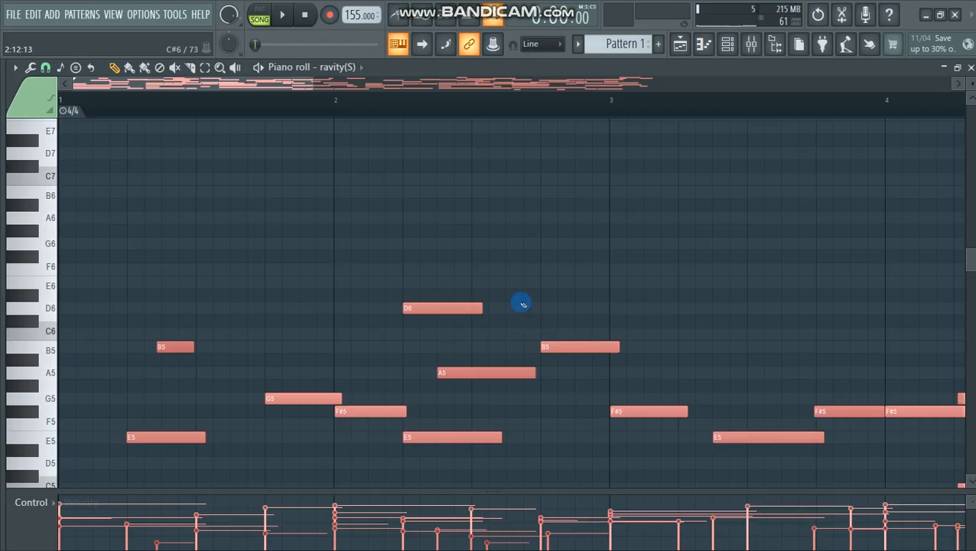
- Quantize all imported notes in the piano roll to the grid and switch playback to pattern mode
{"action": "left_click_drag", "start_coordinate": [310, 86], "coordinate": [727, 270]}
{"action": "scroll", "coordinate": [727, 270], "scroll_direction": "down", "scroll_amount": 5}
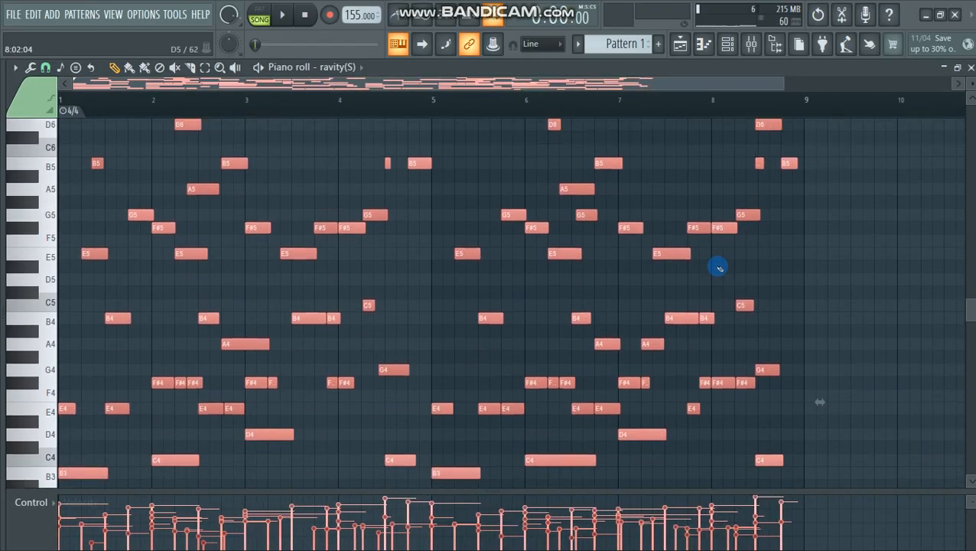
{"action": "scroll", "coordinate": [719, 268], "scroll_direction": "up", "scroll_amount": 1}
{"action": "scroll", "coordinate": [718, 268], "scroll_direction": "down", "scroll_amount": 1}
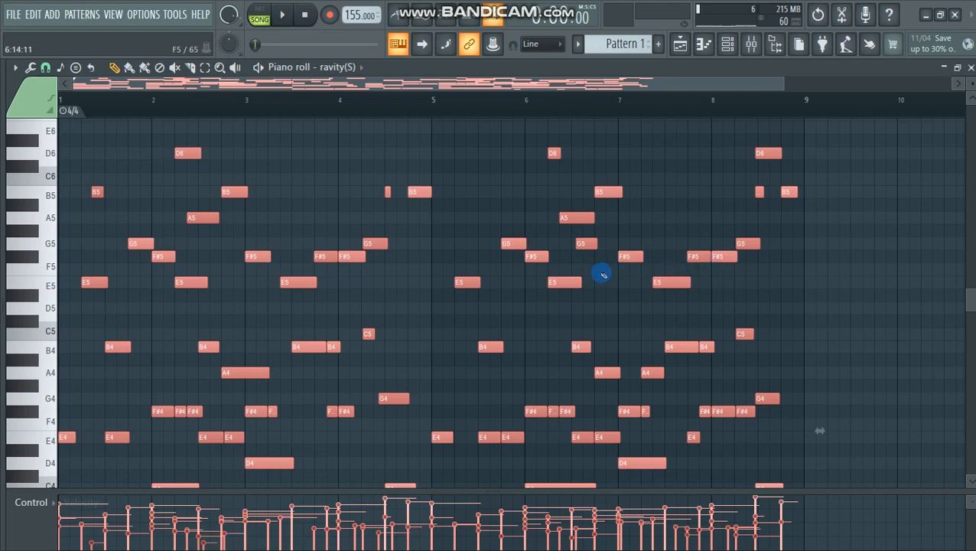
{"action": "key", "text": "ctrl+a"}
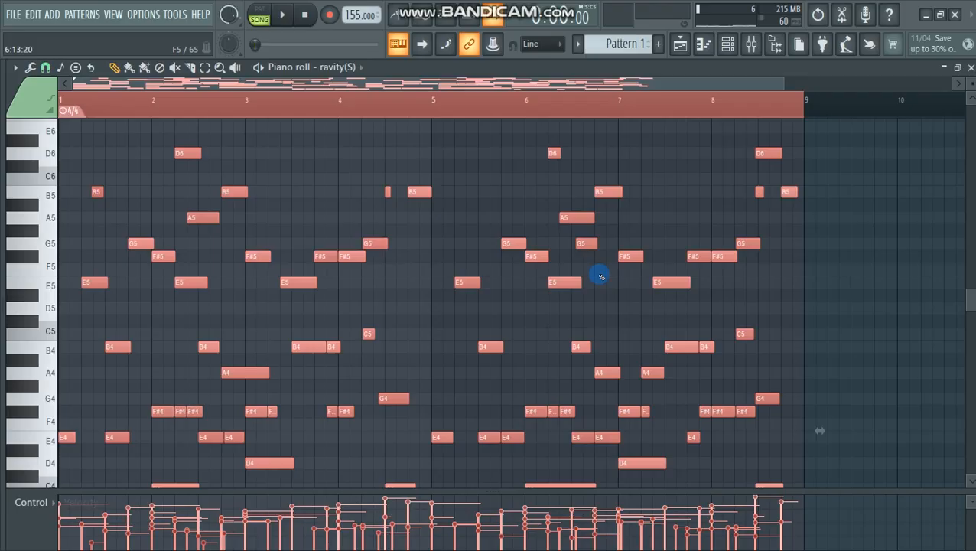
{"action": "key", "text": "ctrl+z"}
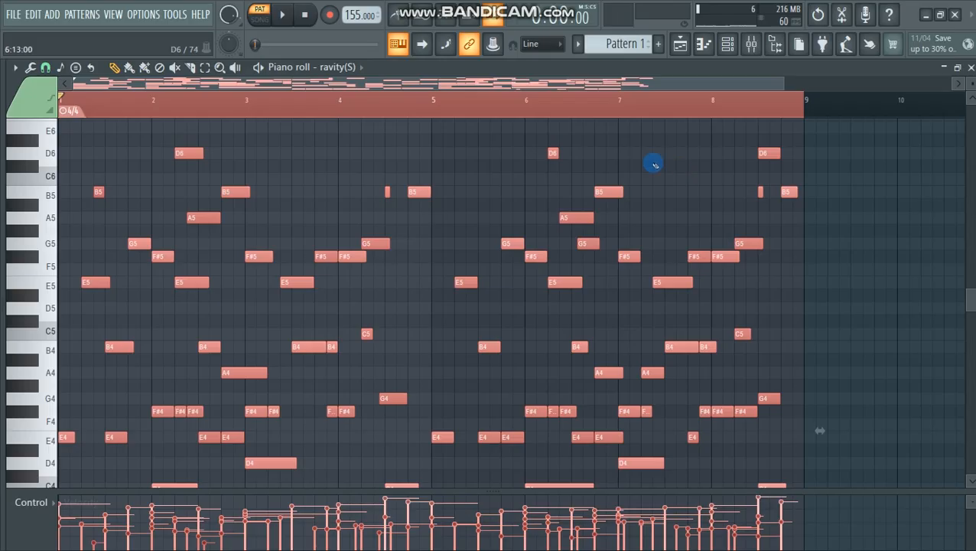
{"action": "left_click", "coordinate": [64, 102]}
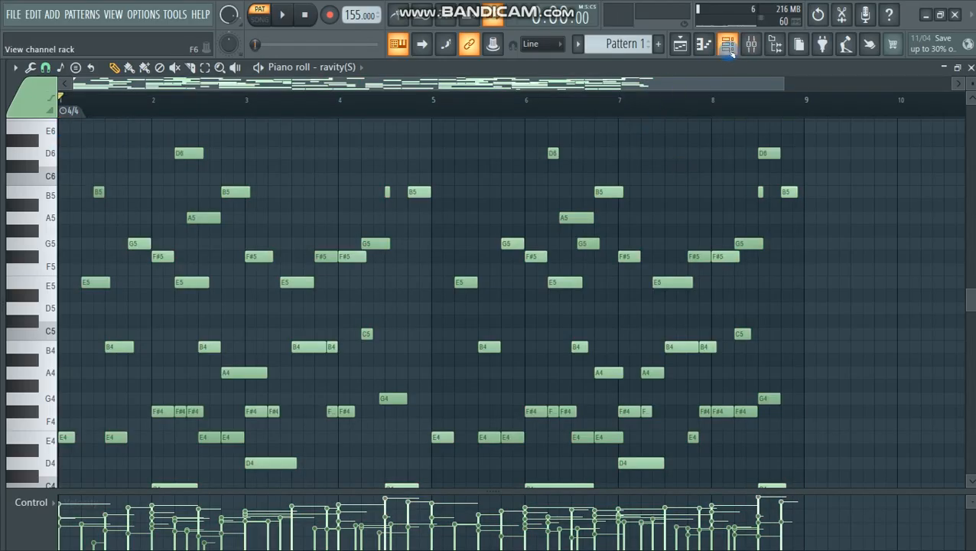
- Choose the factory category 00 Piano in ravity(S), play Pattern 1 through the instrument and close its window
{"action": "left_click", "coordinate": [727, 45]}
{"action": "left_click", "coordinate": [237, 250]}
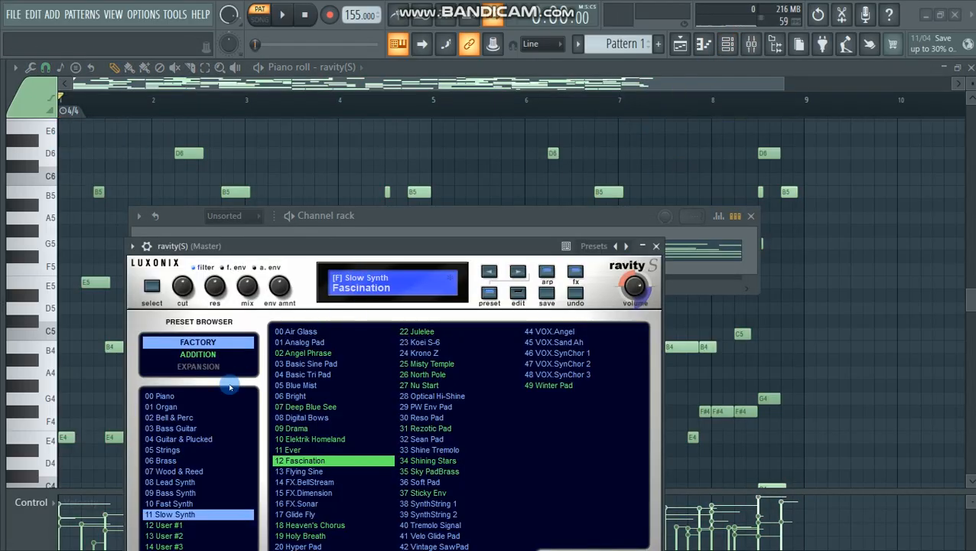
{"action": "left_click", "coordinate": [161, 395]}
{"action": "left_click_drag", "start_coordinate": [322, 248], "coordinate": [348, 139]}
{"action": "key", "text": "space"}
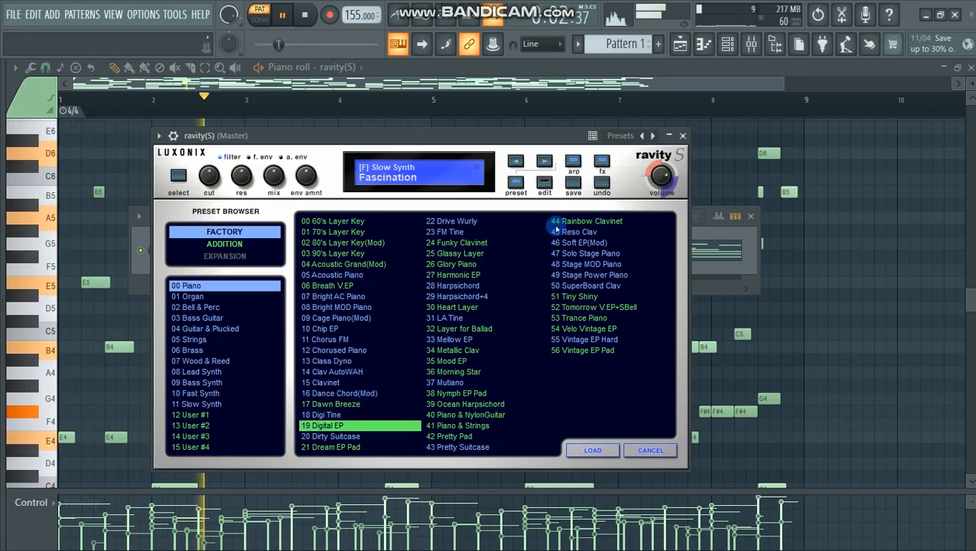
{"action": "left_click", "coordinate": [681, 136]}
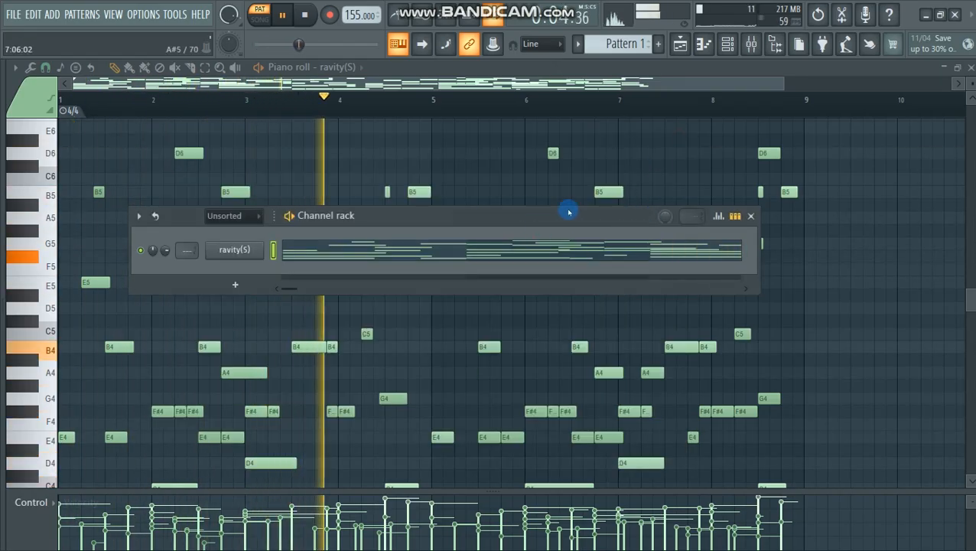
- Close the channel rack and play Pattern 1 through ravity(S) while following its notes in the piano roll
{"action": "key", "text": "space"}
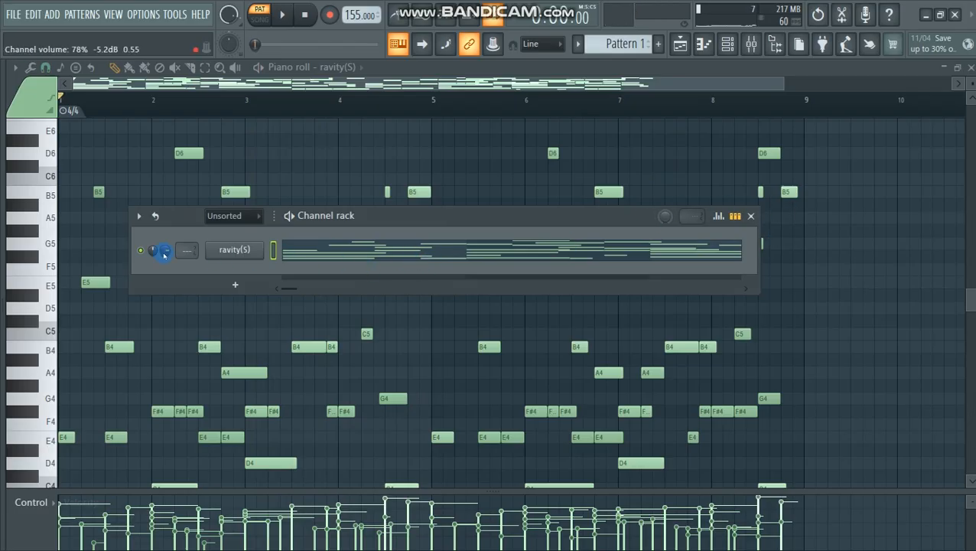
{"action": "left_click_drag", "start_coordinate": [392, 220], "coordinate": [396, 187]}
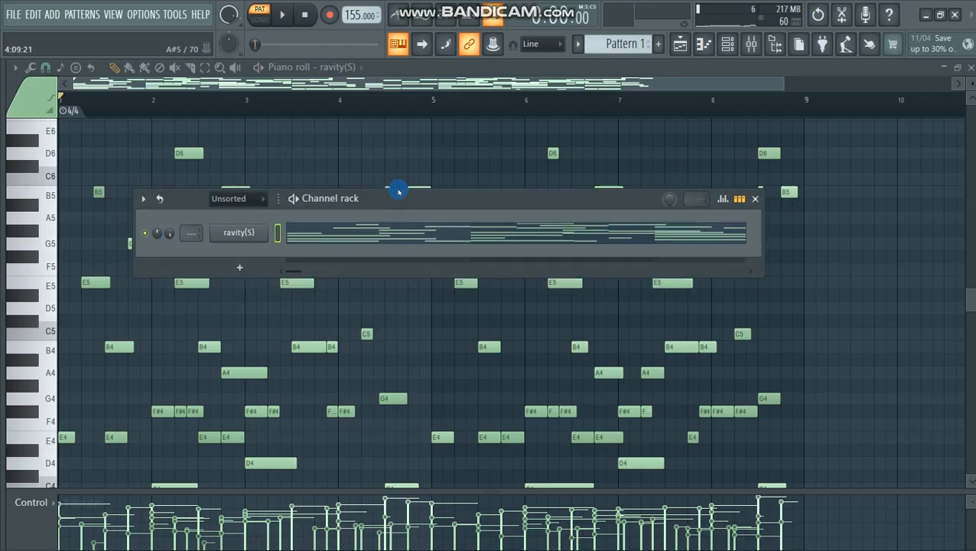
{"action": "key", "text": "F6"}
{"action": "key", "text": "space"}
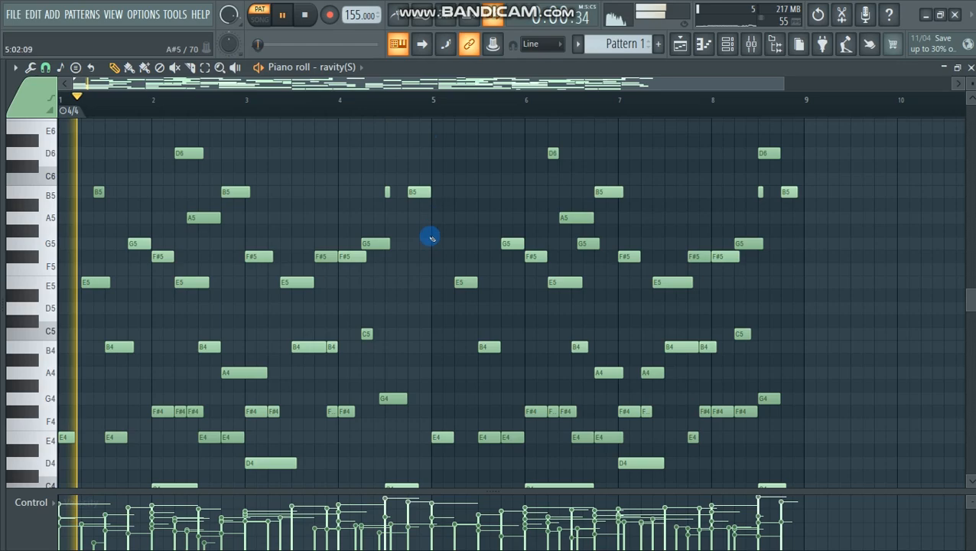
{"action": "scroll", "coordinate": [429, 239], "scroll_direction": "down", "scroll_amount": 2}
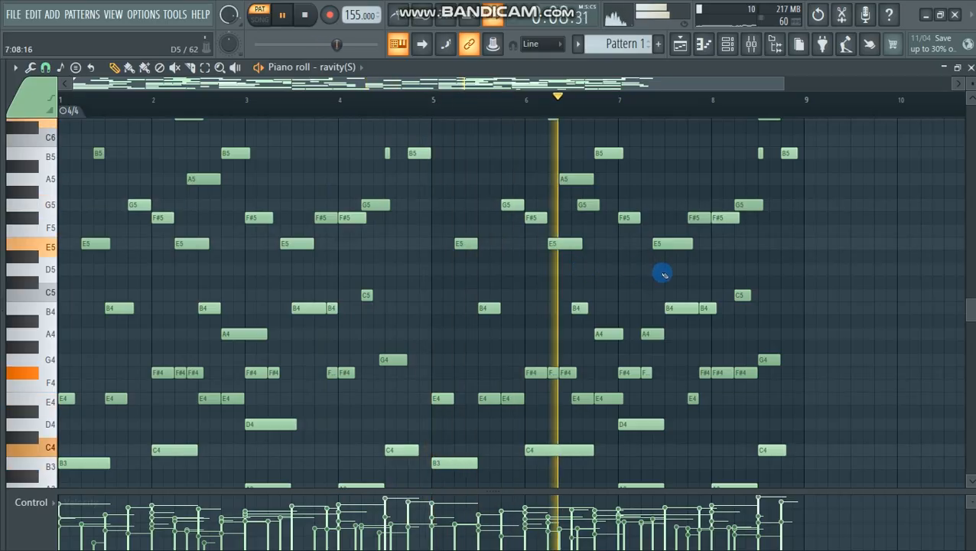
{"action": "scroll", "coordinate": [681, 271], "scroll_direction": "up", "scroll_amount": 1}
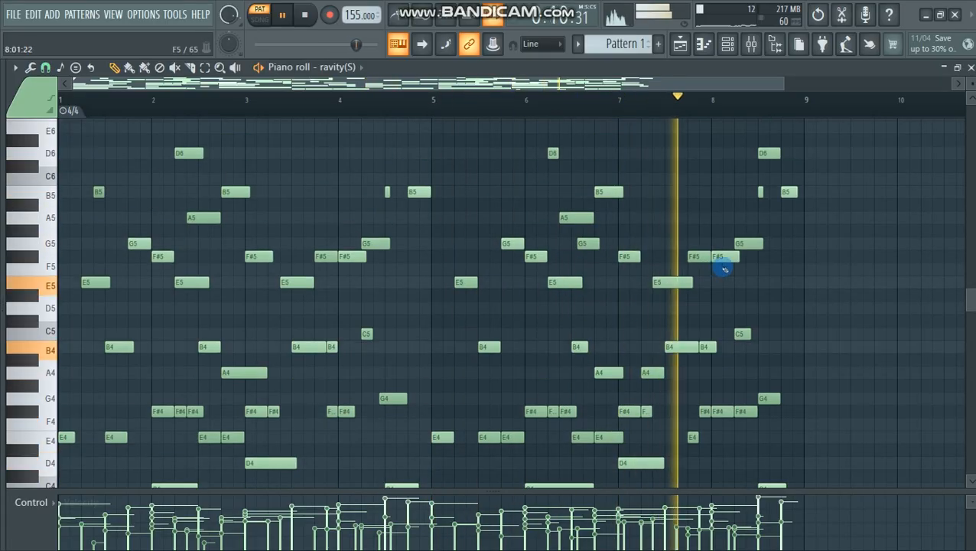
{"action": "key", "text": "space"}
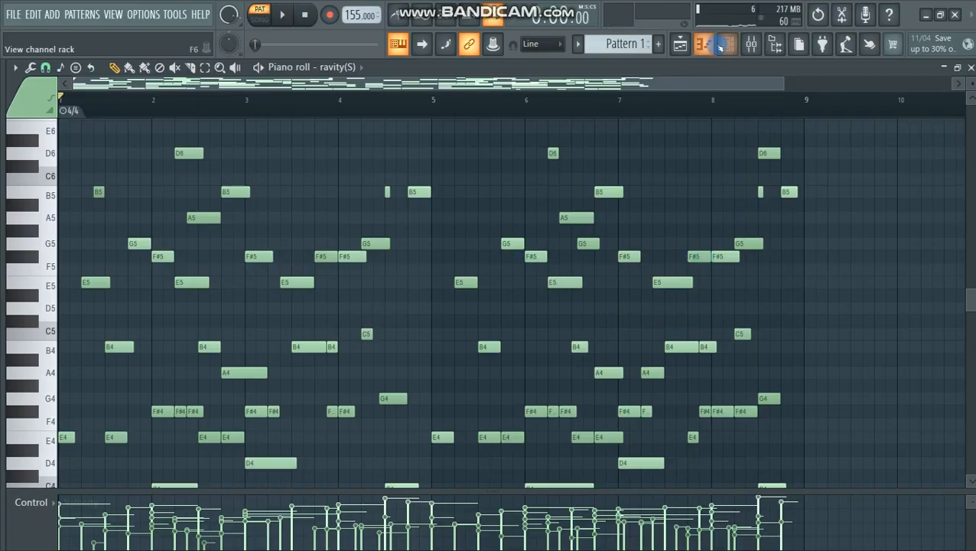
- Open the playlist, switch playback to song mode and briefly play the audio loop together with Pattern 1
{"action": "left_click", "coordinate": [679, 43]}
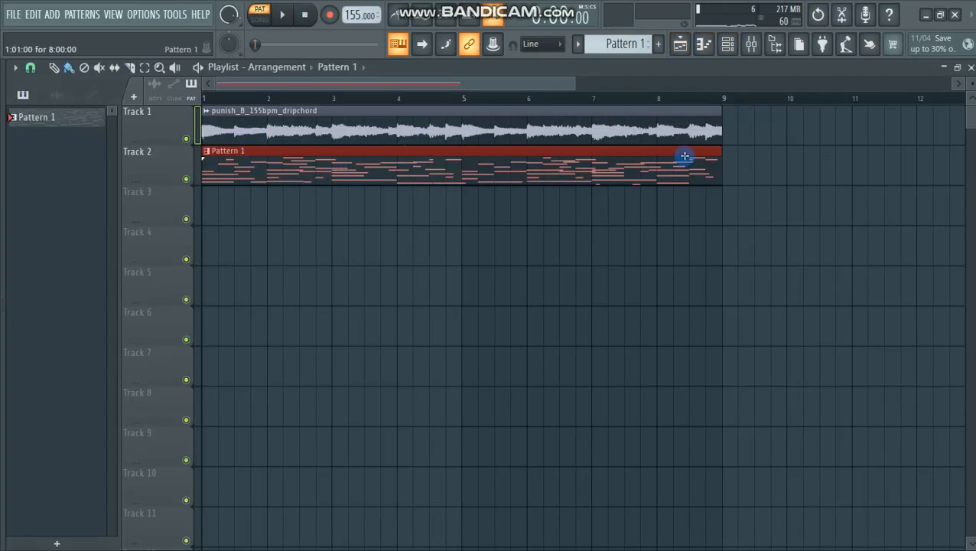
{"action": "left_click", "coordinate": [790, 141]}
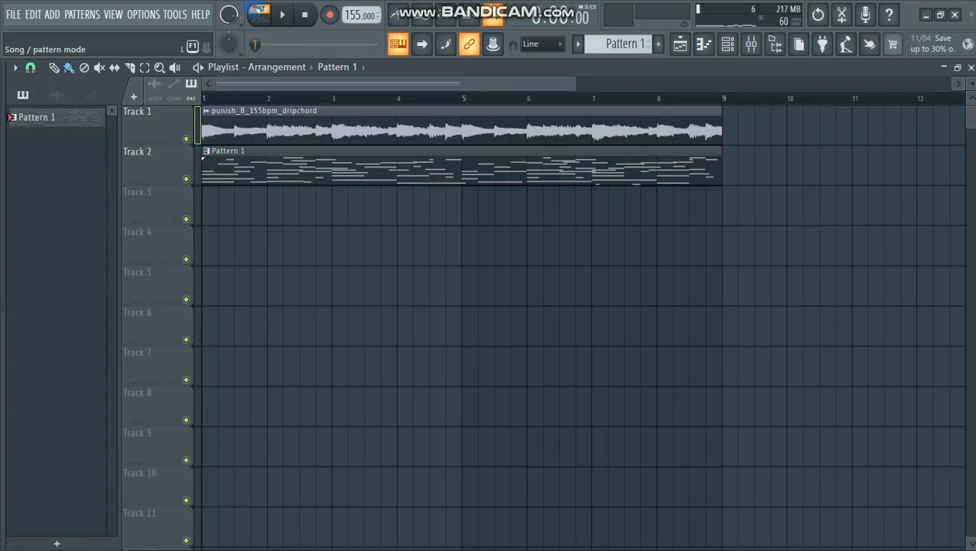
{"action": "key", "text": "space"}
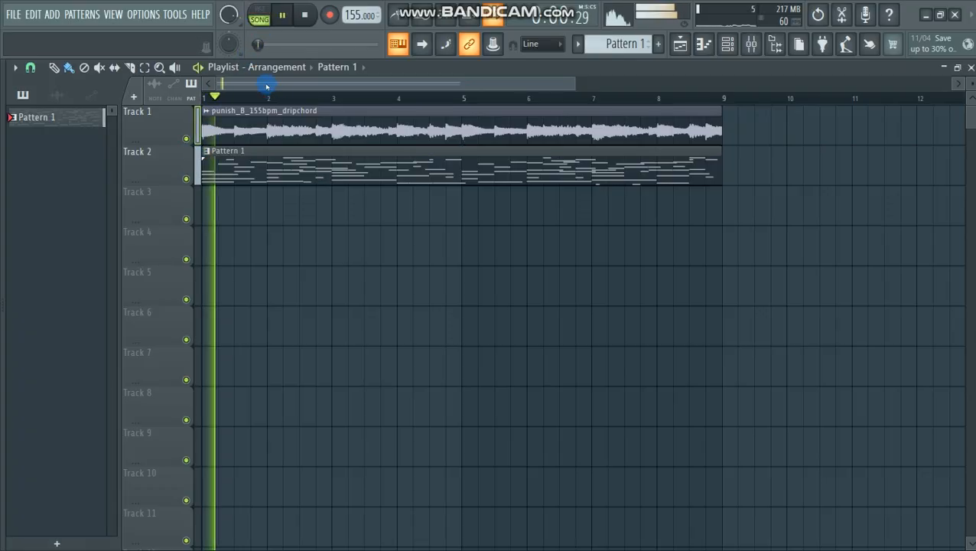
{"action": "key", "text": "space"}
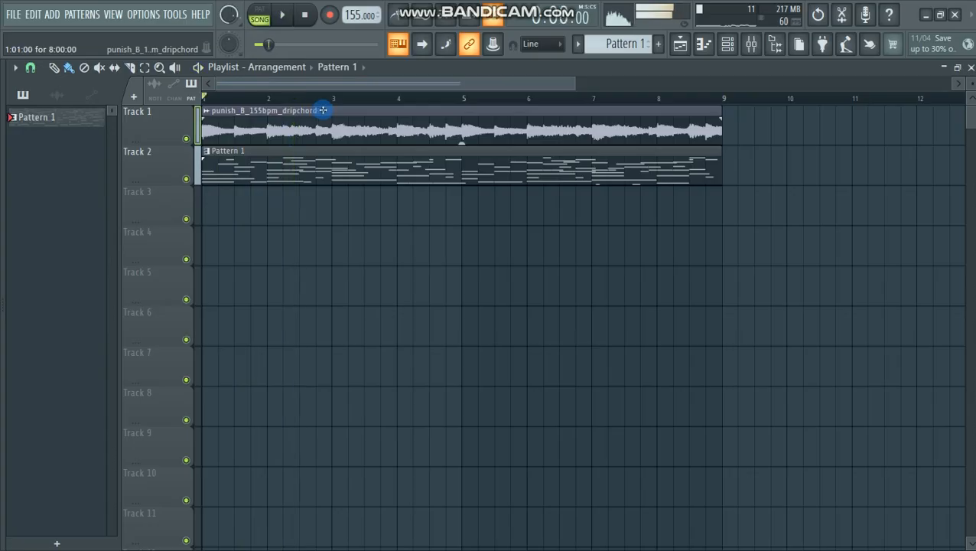
- Open and close the punish_B_155bpm_dripchord clip's channel settings, and play the song while viewing Pattern 1's notes in the piano roll
{"action": "double_click", "coordinate": [322, 109]}
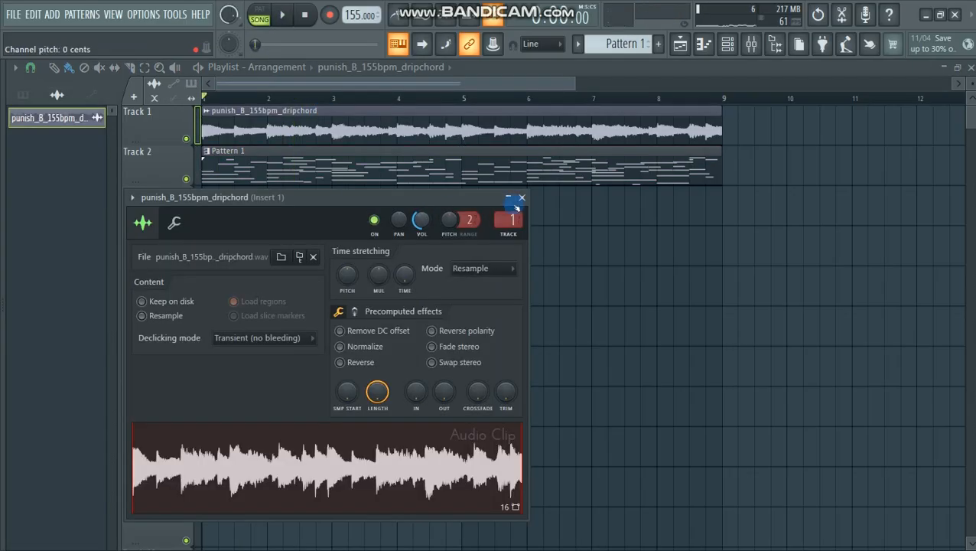
{"action": "left_click", "coordinate": [522, 198]}
{"action": "key", "text": "space"}
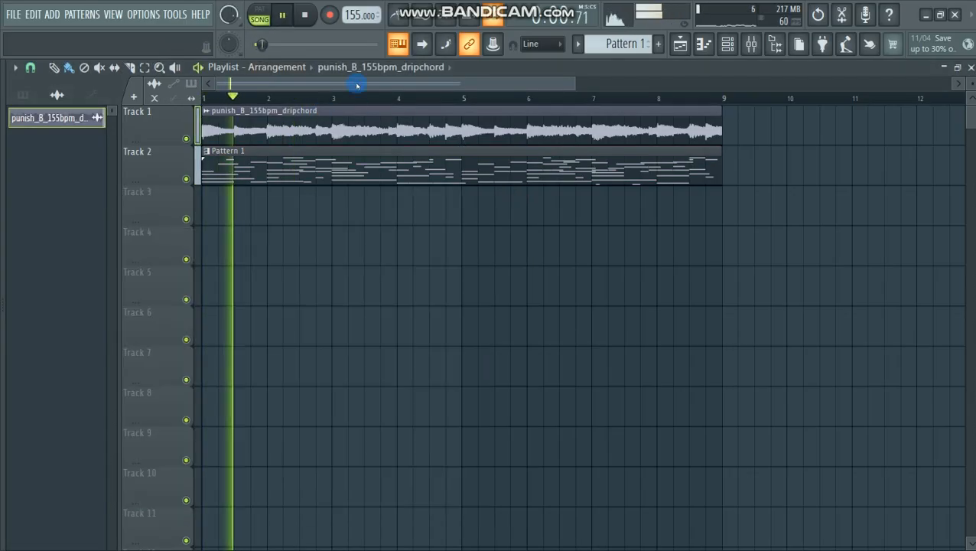
{"action": "left_click", "coordinate": [366, 156]}
{"action": "double_click", "coordinate": [365, 156]}
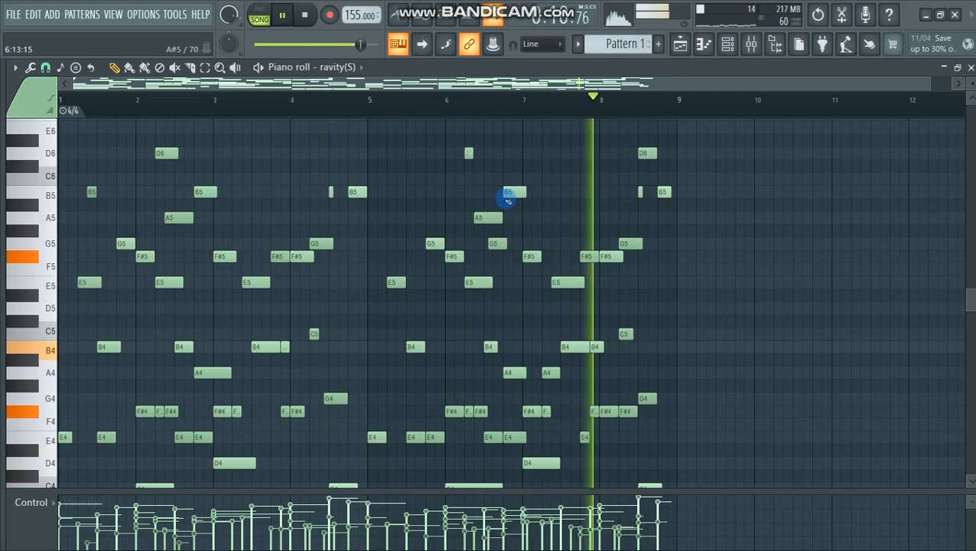
{"action": "key", "text": "space"}
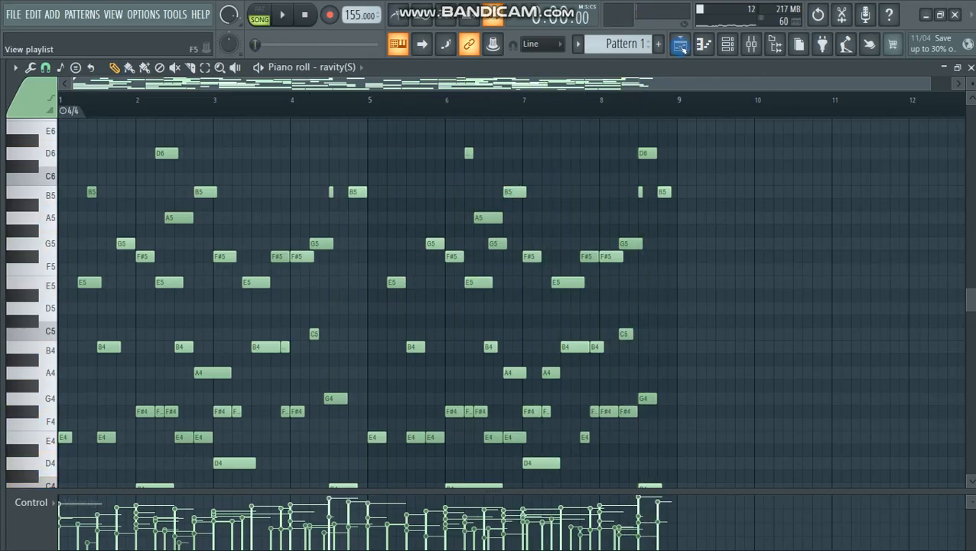
- Delete the punish_B_155bpm_dripchord audio clip from the playlist and move the Pattern 1 clip up to Track 1
{"action": "left_click", "coordinate": [679, 44]}
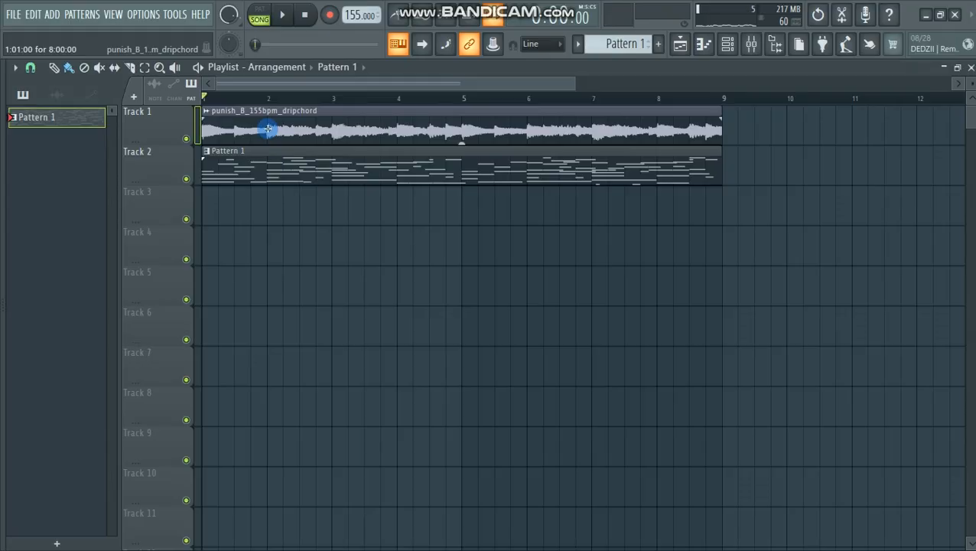
{"action": "right_click", "coordinate": [268, 129]}
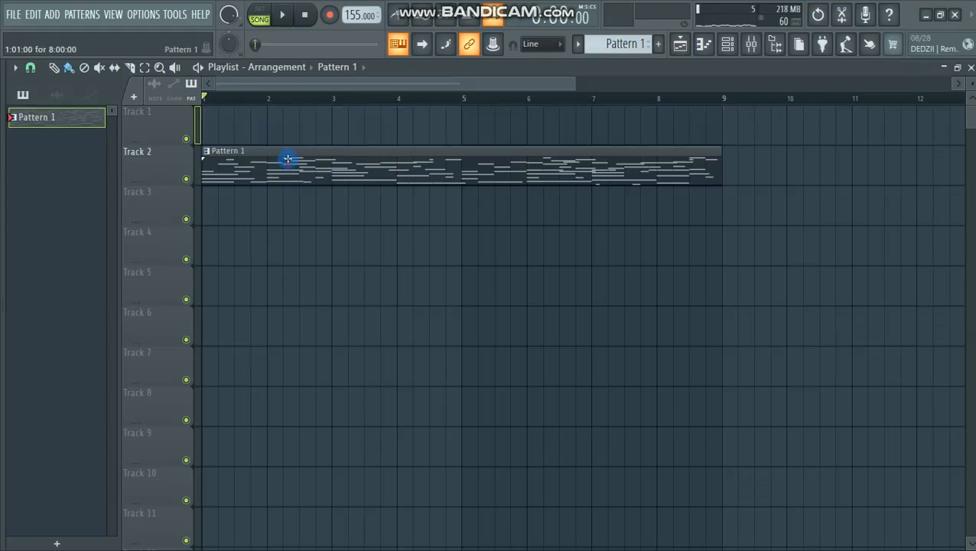
{"action": "left_click_drag", "start_coordinate": [288, 159], "coordinate": [286, 113]}
{"action": "left_click", "coordinate": [464, 194]}
{"action": "right_click", "coordinate": [514, 200]}
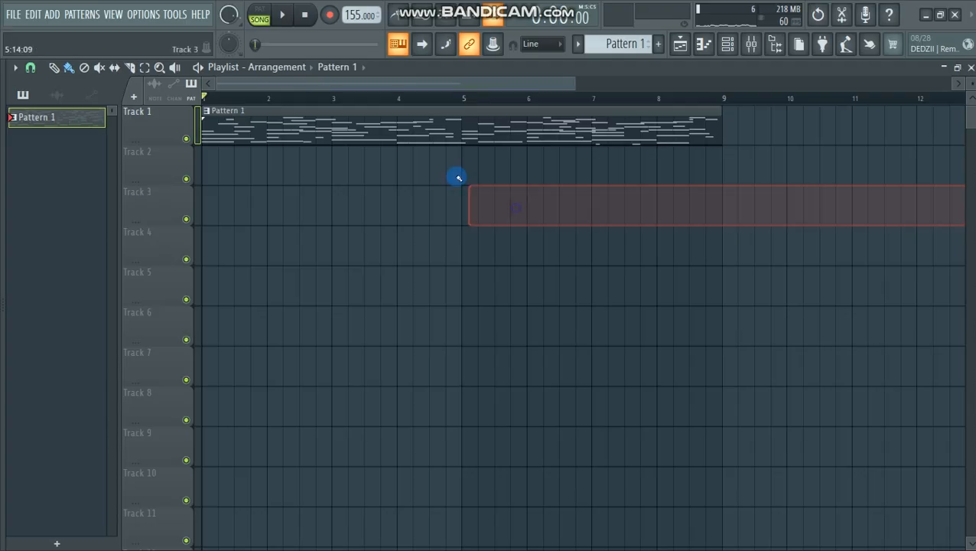
- Add an Xpand!2_x64 instrument channel to the channel rack below ravity(S)
{"action": "left_click", "coordinate": [729, 44]}
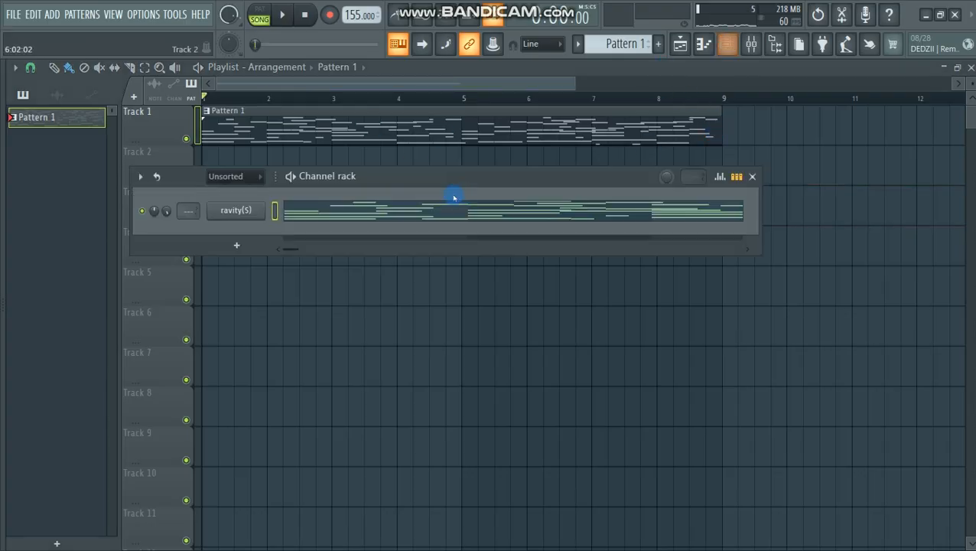
{"action": "right_click", "coordinate": [244, 214]}
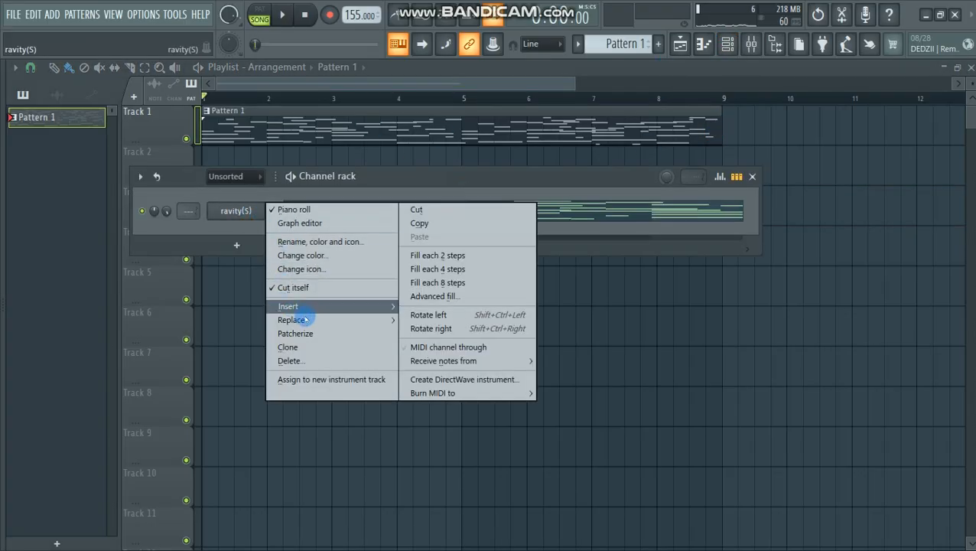
{"action": "mouse_move", "coordinate": [290, 315]}
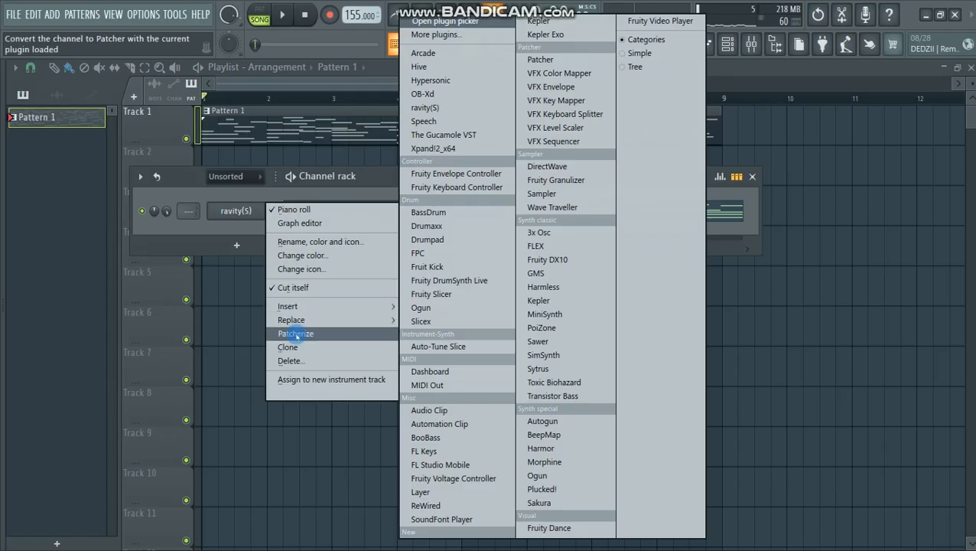
{"action": "left_click", "coordinate": [235, 246]}
{"action": "left_click", "coordinate": [235, 246]}
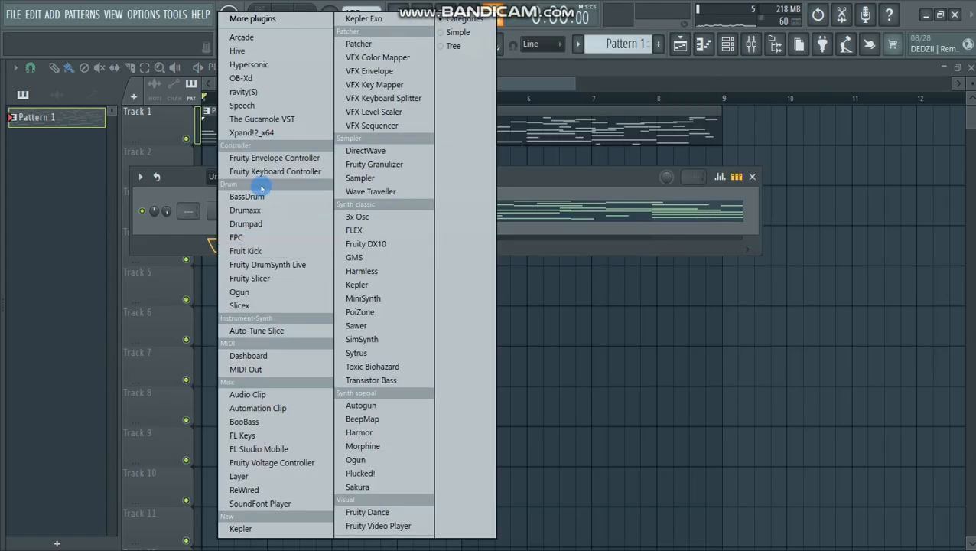
{"action": "left_click", "coordinate": [254, 134]}
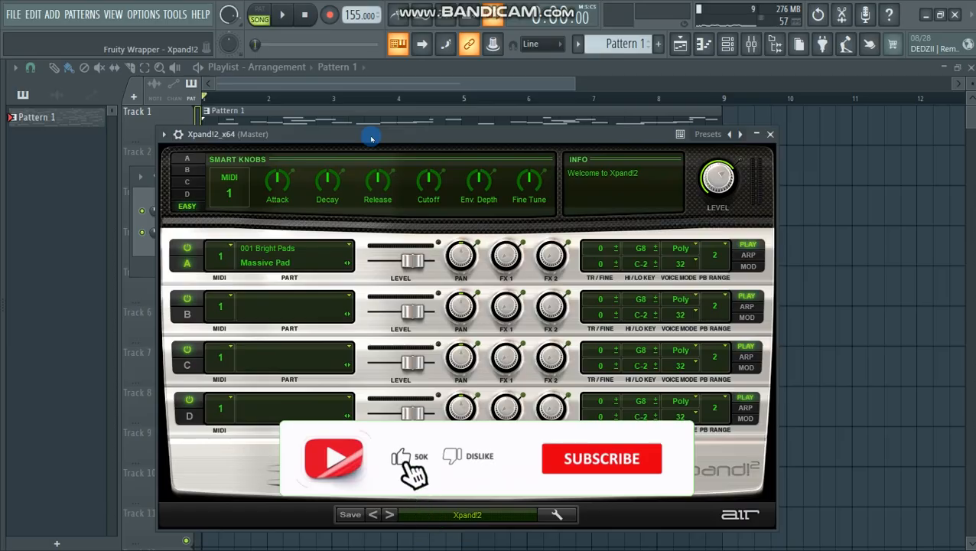
- Load the Sweep EPiano+ sound from the 011 Electric Pianos category into part A of Xpand!2
{"action": "left_click_drag", "start_coordinate": [369, 135], "coordinate": [364, 127]}
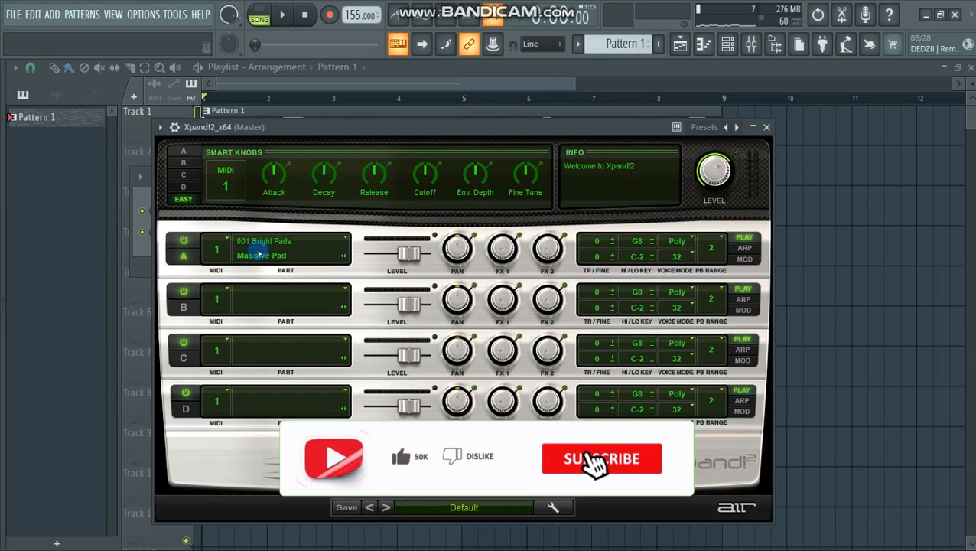
{"action": "left_click", "coordinate": [259, 241]}
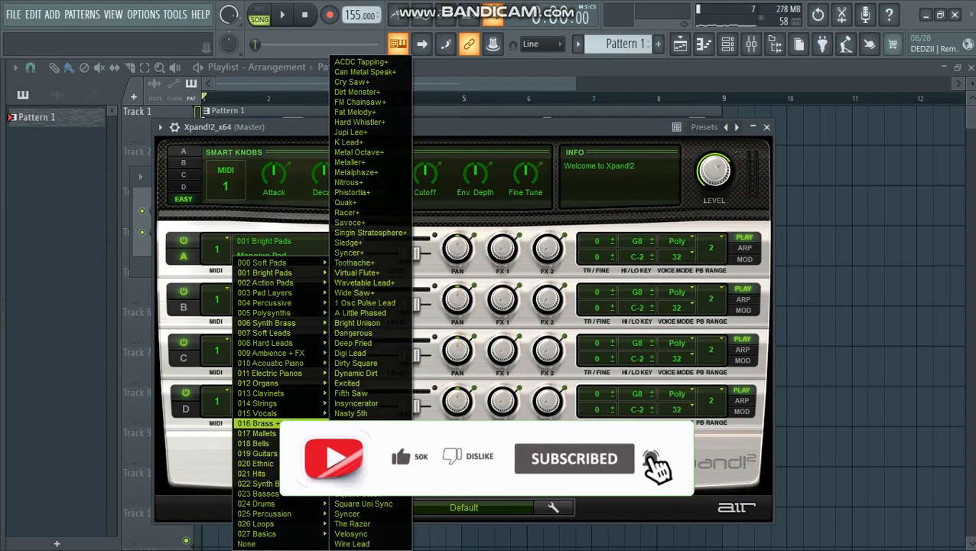
{"action": "mouse_move", "coordinate": [268, 383]}
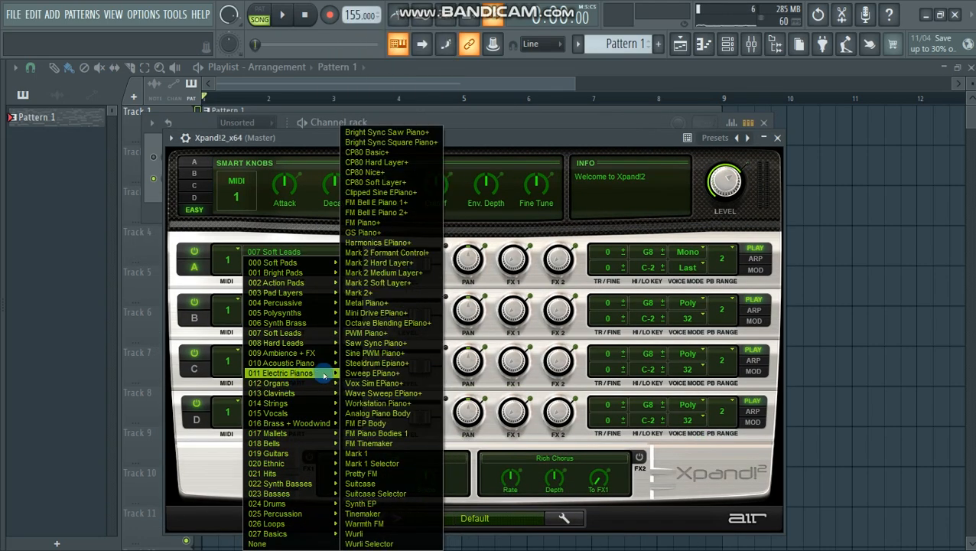
{"action": "left_click", "coordinate": [382, 373]}
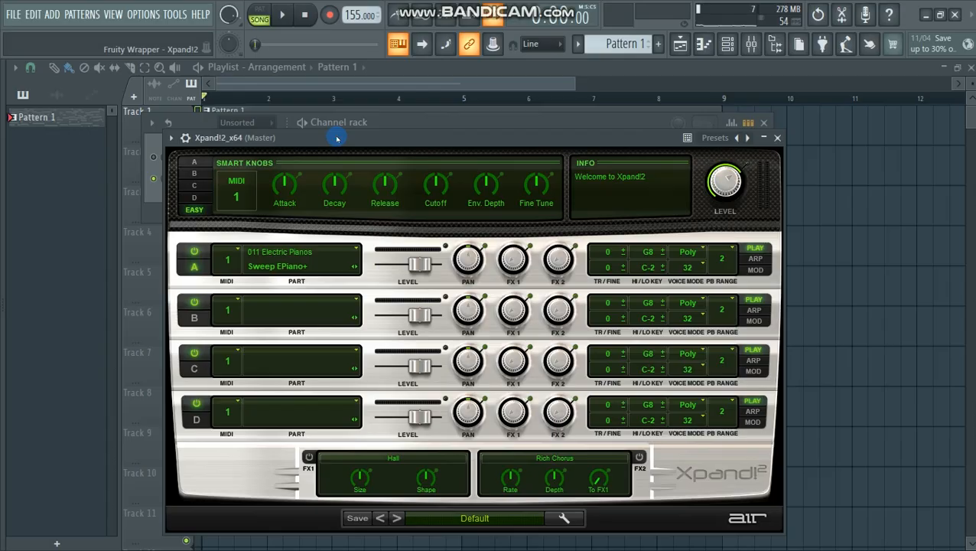
- Change part A's sound to FM EP Body while the song plays, and close the Xpand!2 window
{"action": "key", "text": "space"}
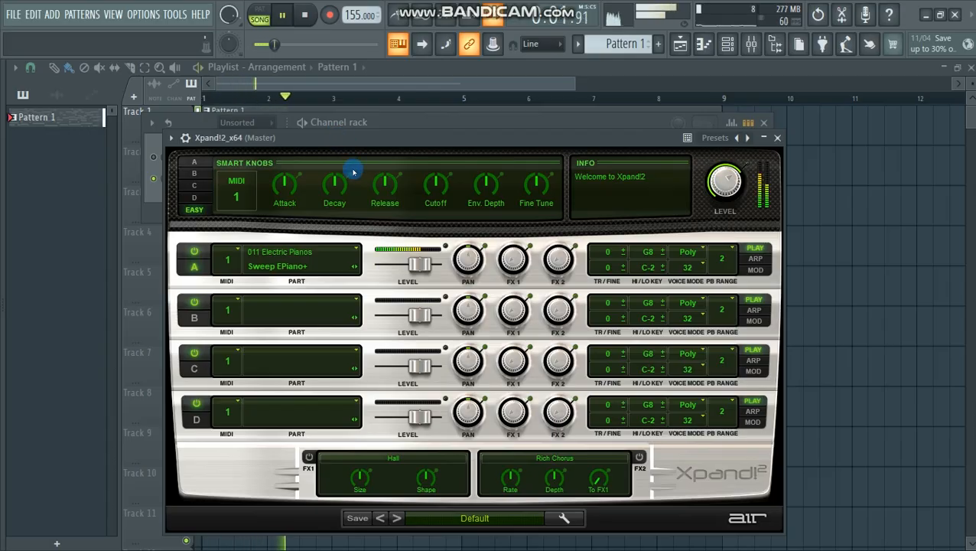
{"action": "left_click", "coordinate": [354, 266]}
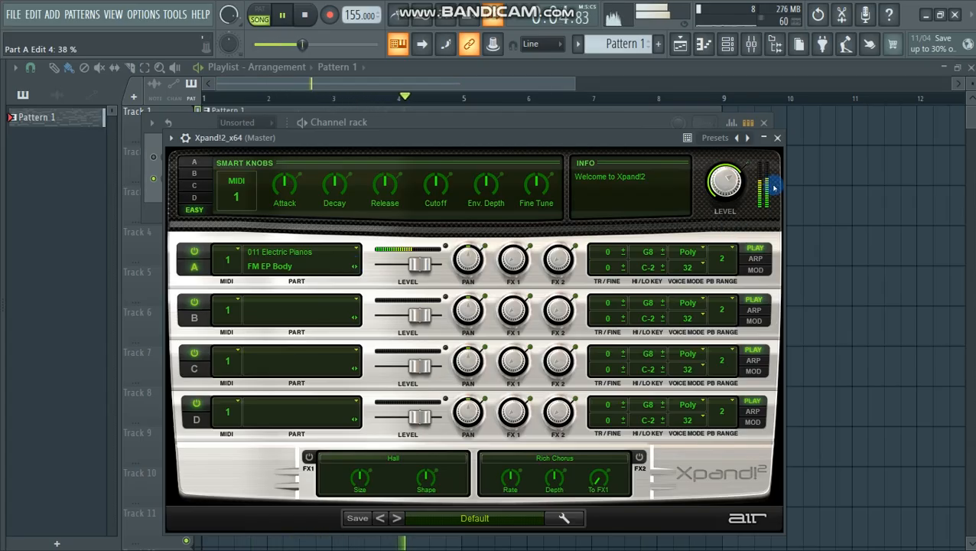
{"action": "key", "text": "space"}
{"action": "left_click", "coordinate": [774, 137]}
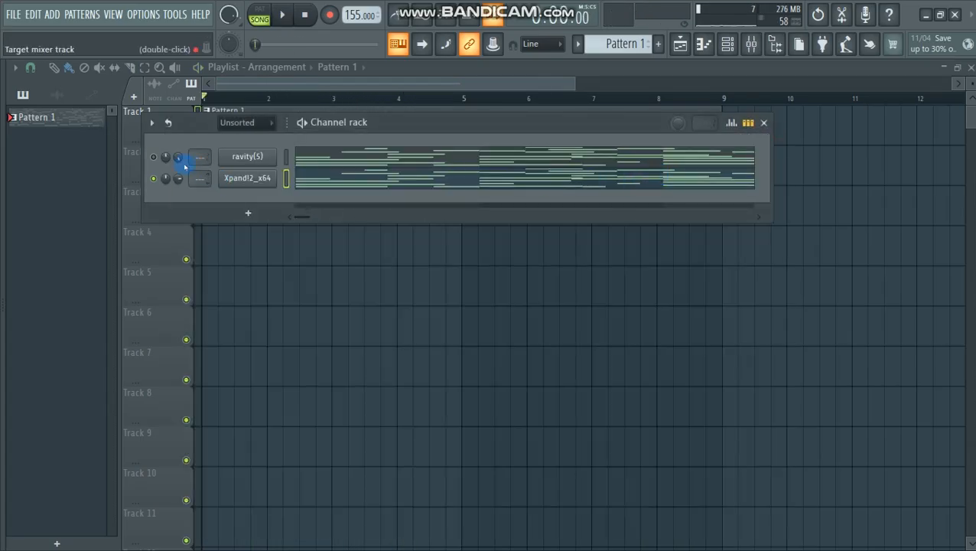
- Unmute the ravity(S) channel and play the song with ravity(S) and Xpand!2_x64 layered
{"action": "left_click_drag", "start_coordinate": [348, 128], "coordinate": [354, 143]}
{"action": "key", "text": "space"}
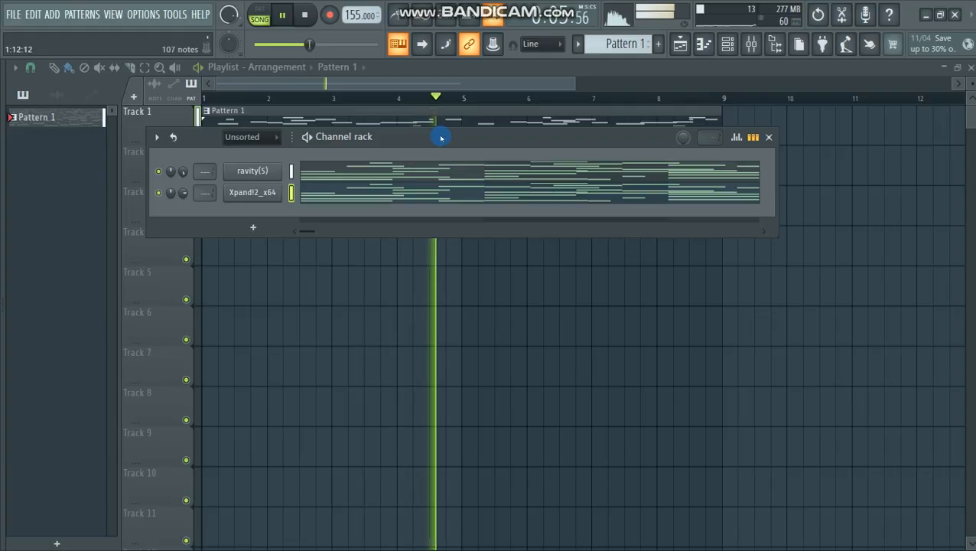
{"action": "left_click_drag", "start_coordinate": [438, 136], "coordinate": [451, 188]}
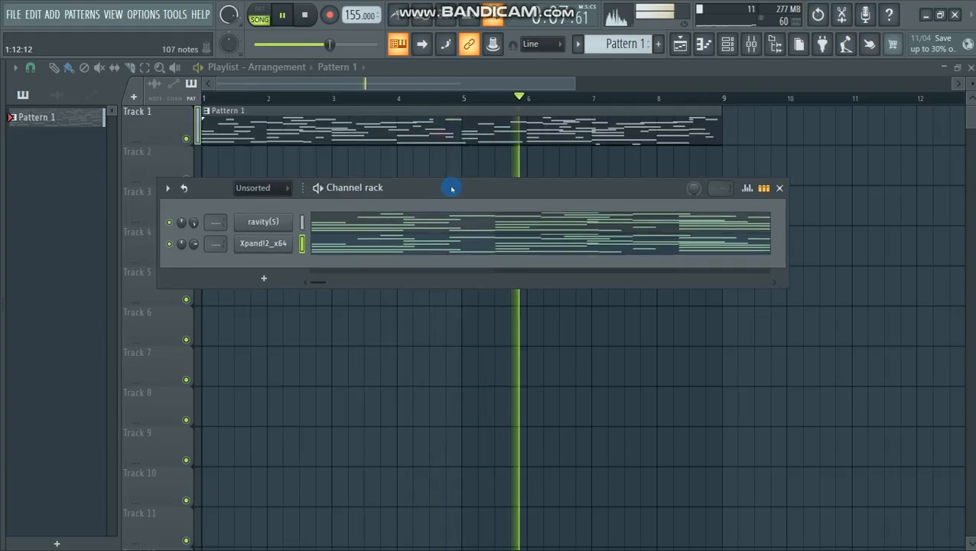
{"action": "key", "text": "space"}
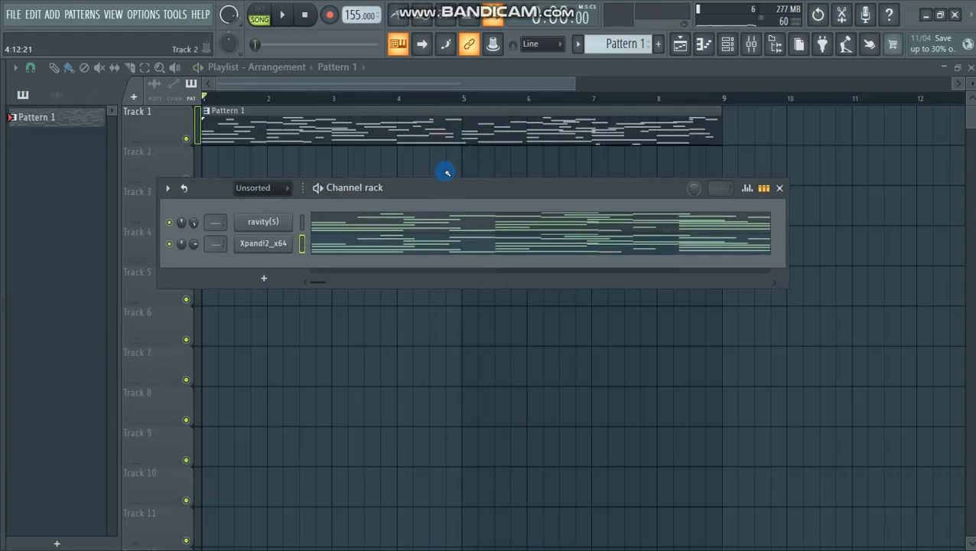
- Open the mixer to view the Master and insert tracks, and close it again
{"action": "left_click_drag", "start_coordinate": [439, 192], "coordinate": [429, 174]}
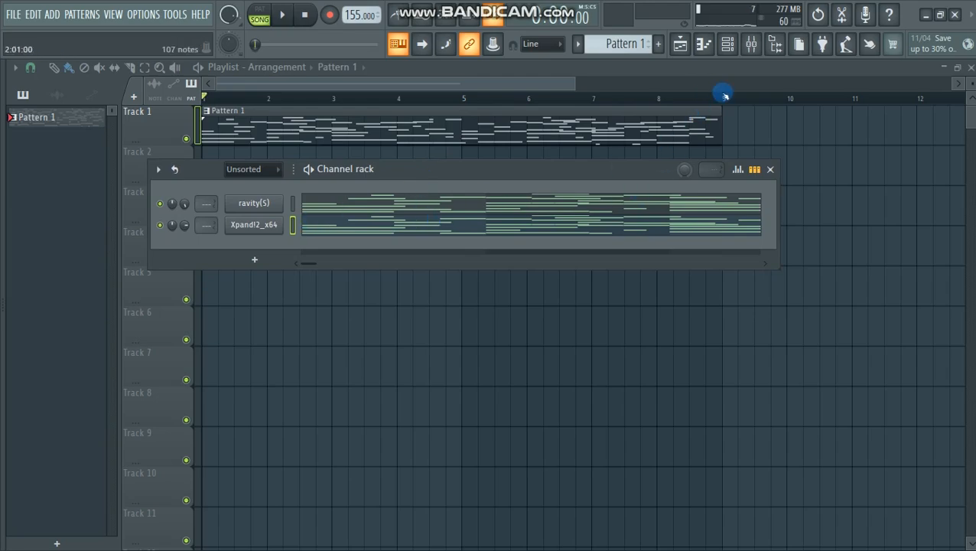
{"action": "left_click", "coordinate": [751, 44]}
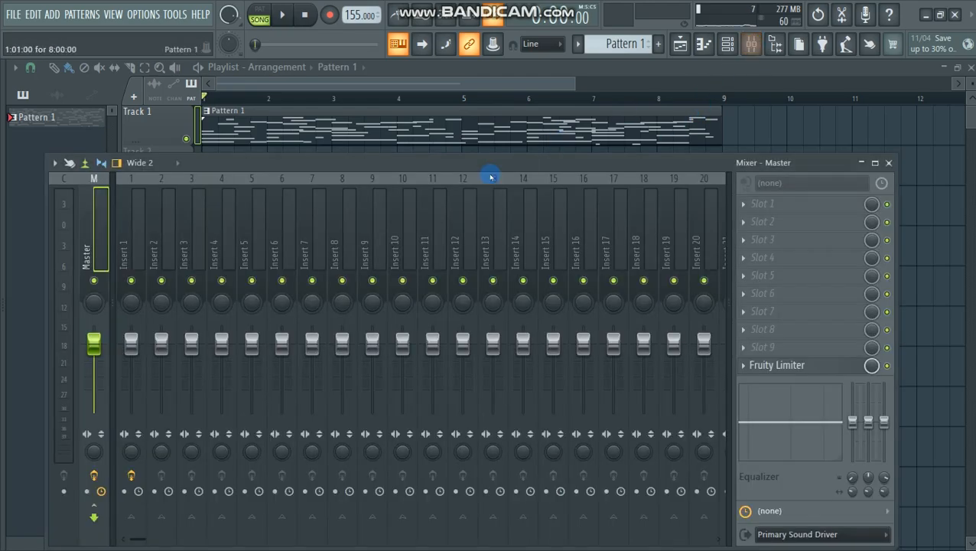
{"action": "left_click", "coordinate": [891, 163]}
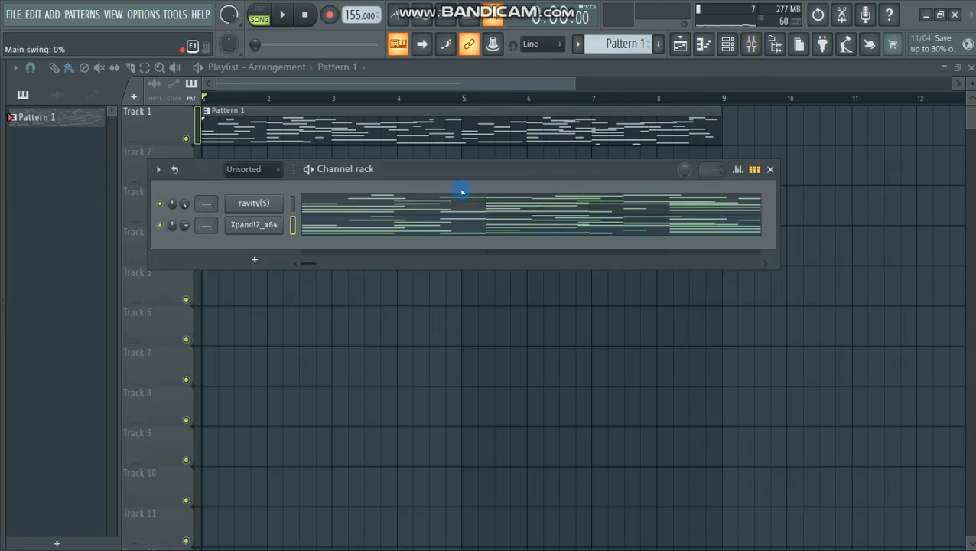
- Select the ravity(S) and Xpand!2_x64 channels and route them to consecutive mixer tracks starting from Insert 1
{"action": "left_click", "coordinate": [297, 201]}
{"action": "left_click", "coordinate": [682, 136]}
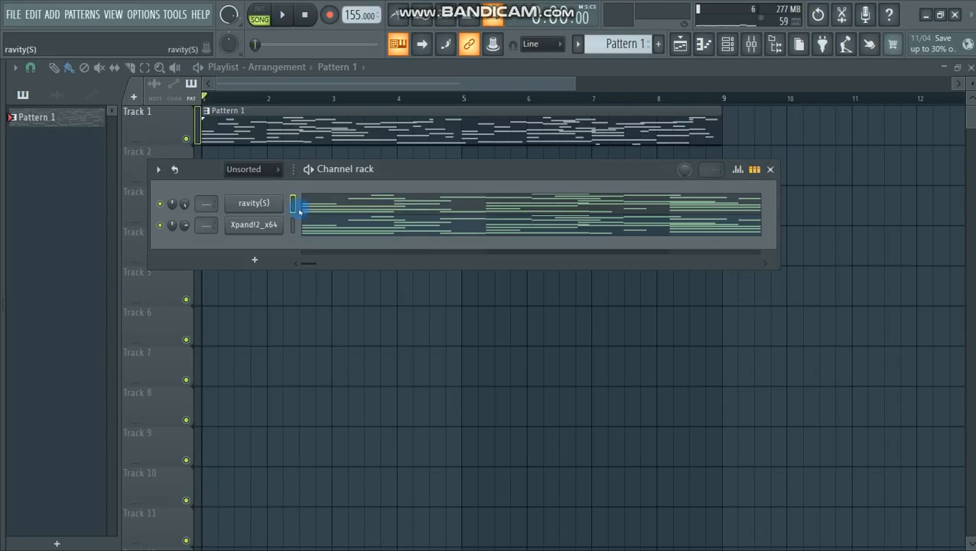
{"action": "left_click", "coordinate": [751, 44]}
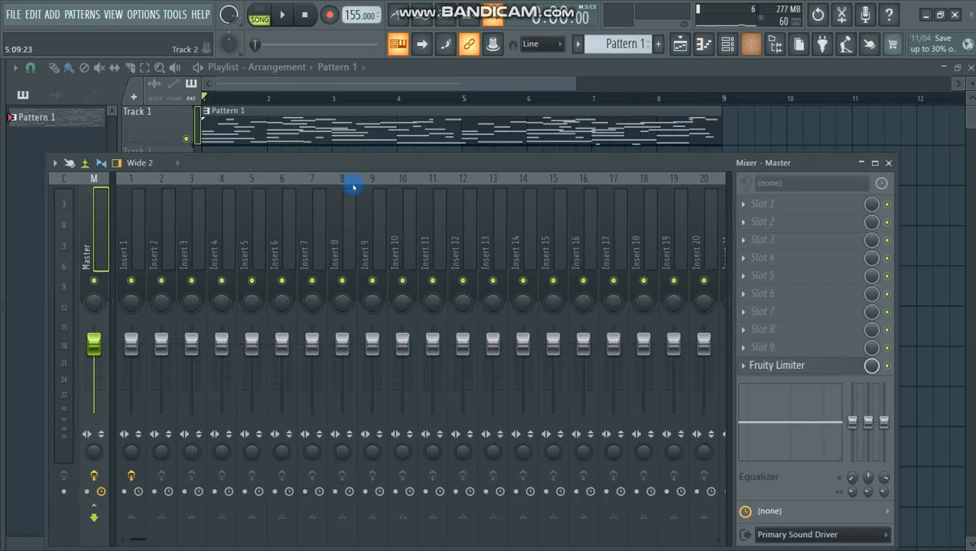
{"action": "right_click", "coordinate": [133, 220]}
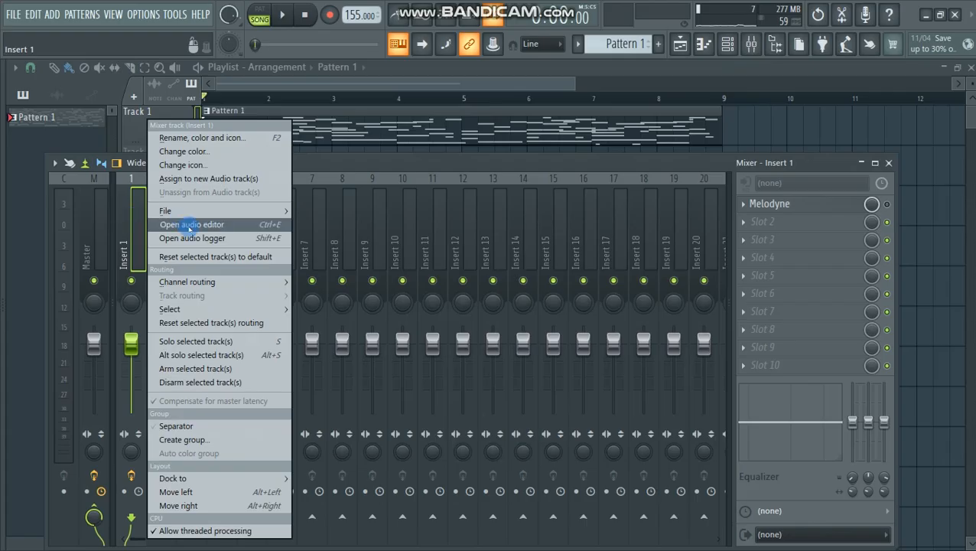
{"action": "mouse_move", "coordinate": [208, 284]}
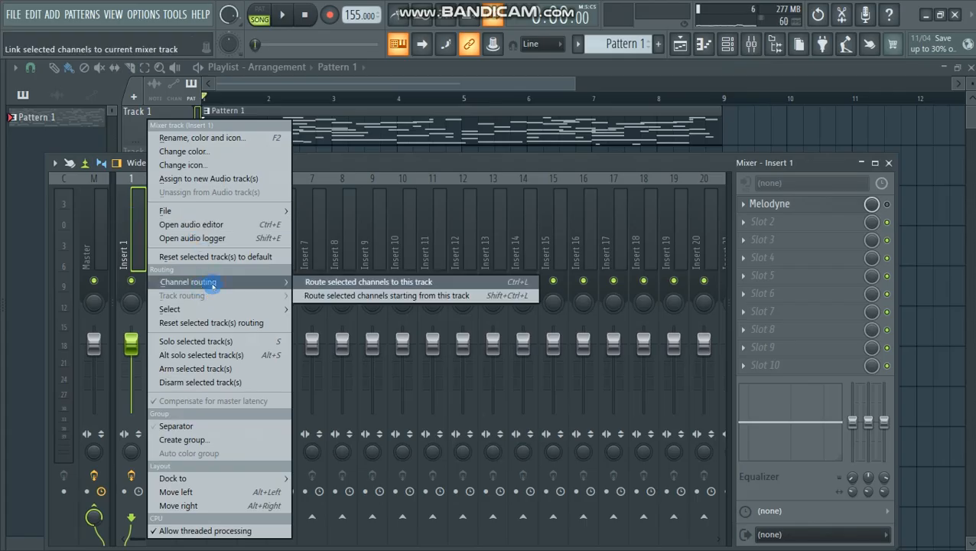
{"action": "left_click", "coordinate": [368, 295]}
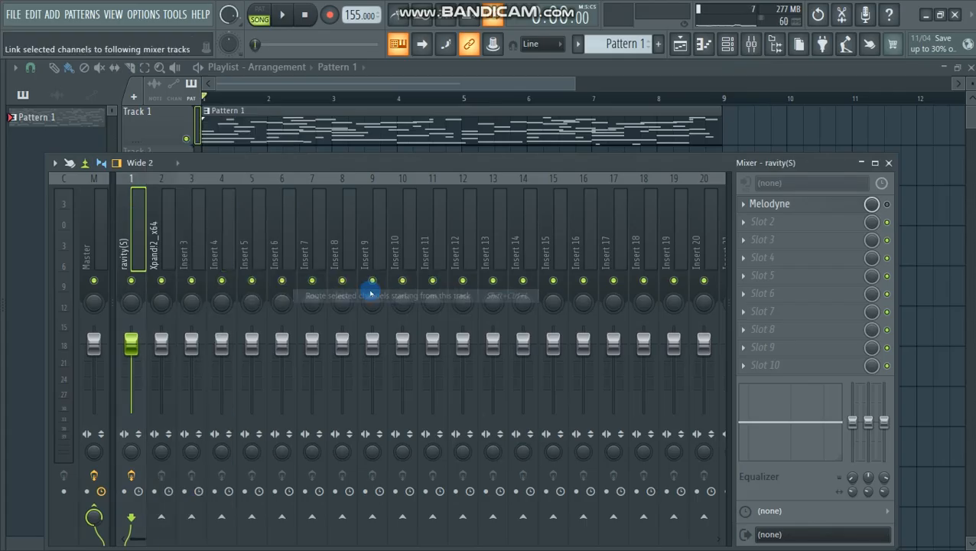
{"action": "left_click_drag", "start_coordinate": [260, 165], "coordinate": [273, 156]}
{"action": "left_click", "coordinate": [136, 236]}
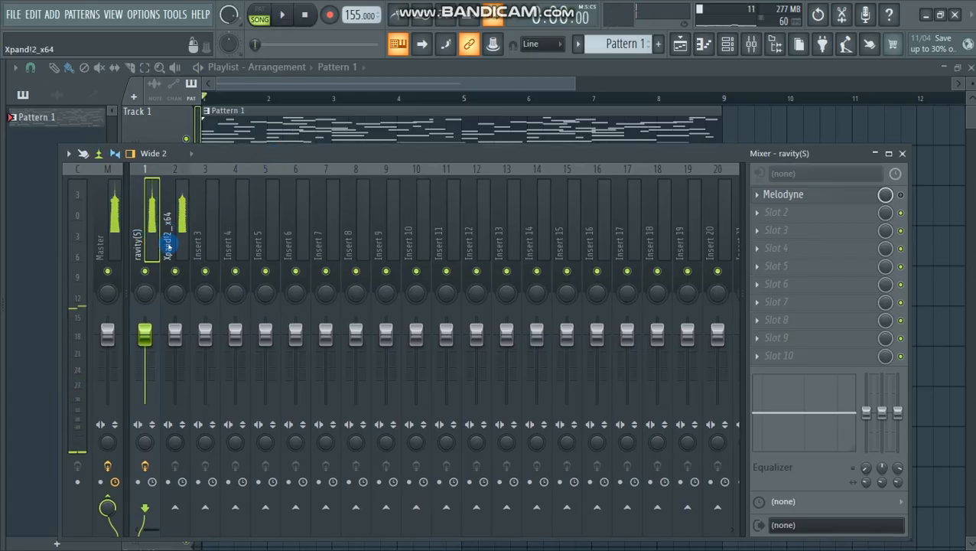
- Rename mixer track Insert 4 as EQ and give it a yellow-orange color
{"action": "right_click", "coordinate": [231, 239]}
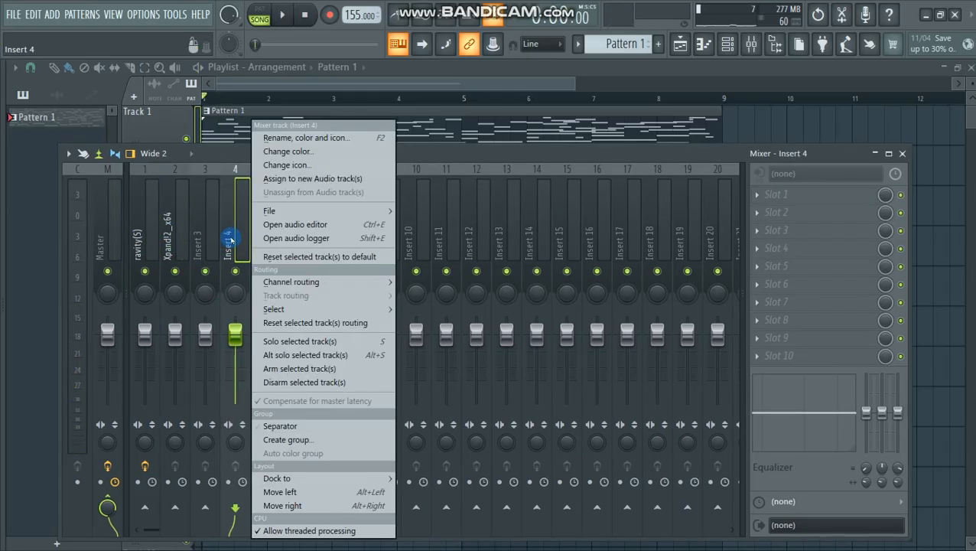
{"action": "left_click", "coordinate": [309, 138]}
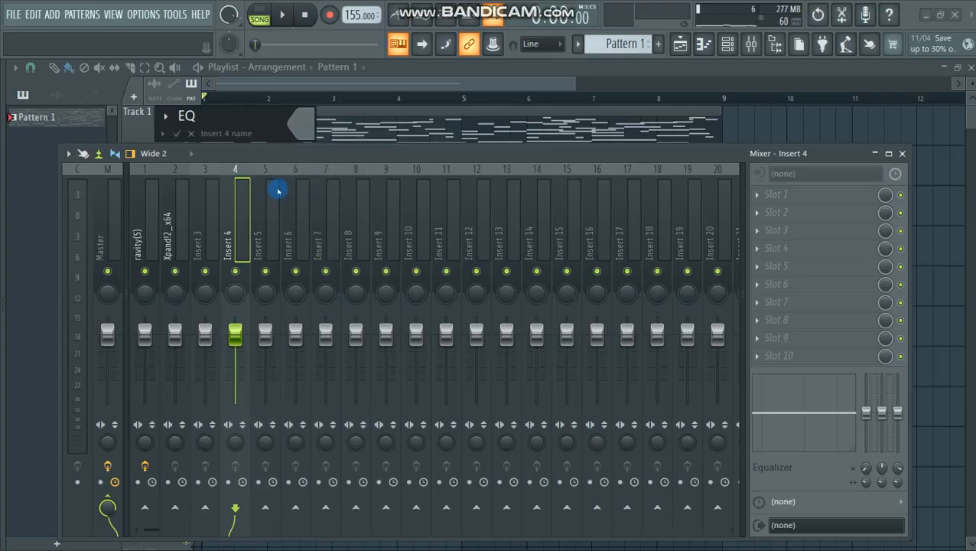
{"action": "left_click", "coordinate": [300, 136]}
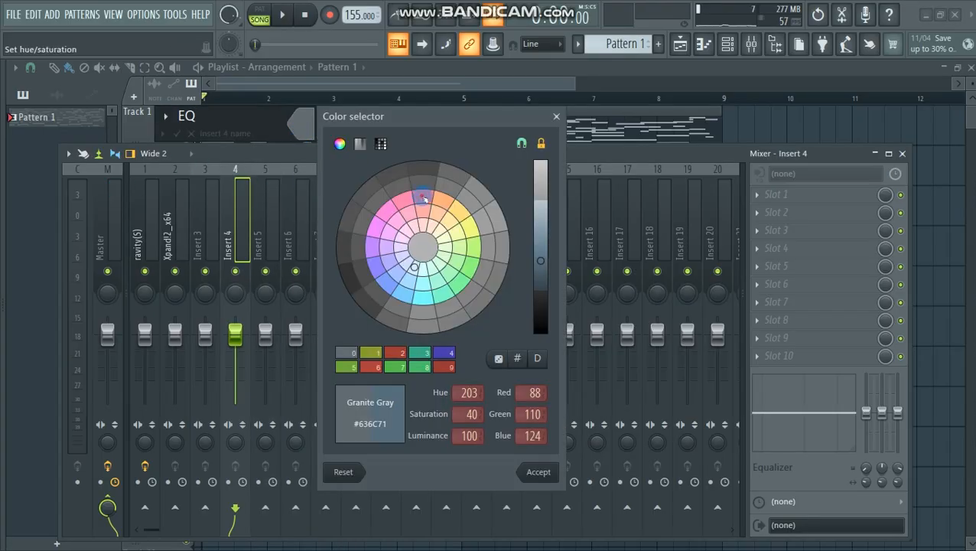
{"action": "left_click", "coordinate": [459, 212]}
{"action": "left_click", "coordinate": [538, 472]}
{"action": "left_click", "coordinate": [438, 419]}
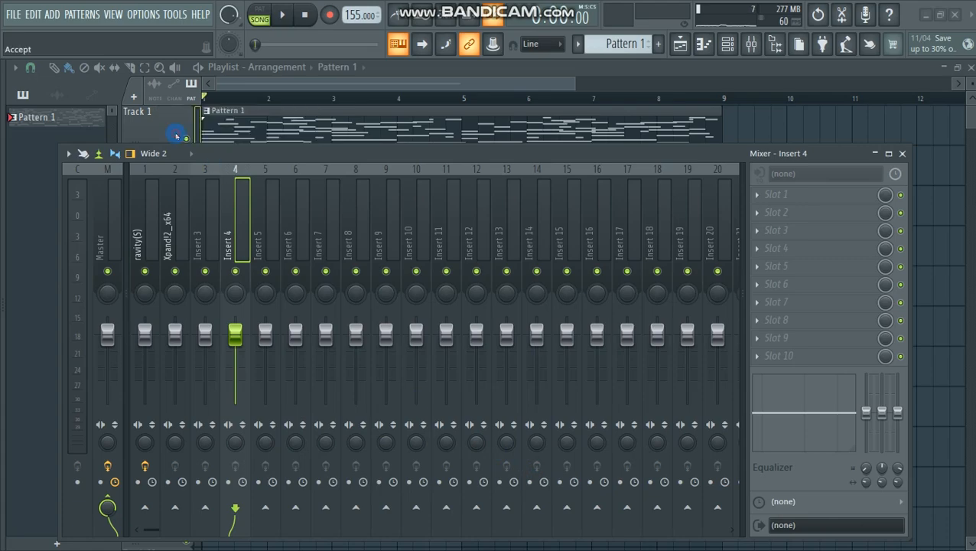
- Send the ravity(S) and Xpand!2_x64 mixer tracks to the EQ track
{"action": "left_click", "coordinate": [145, 244]}
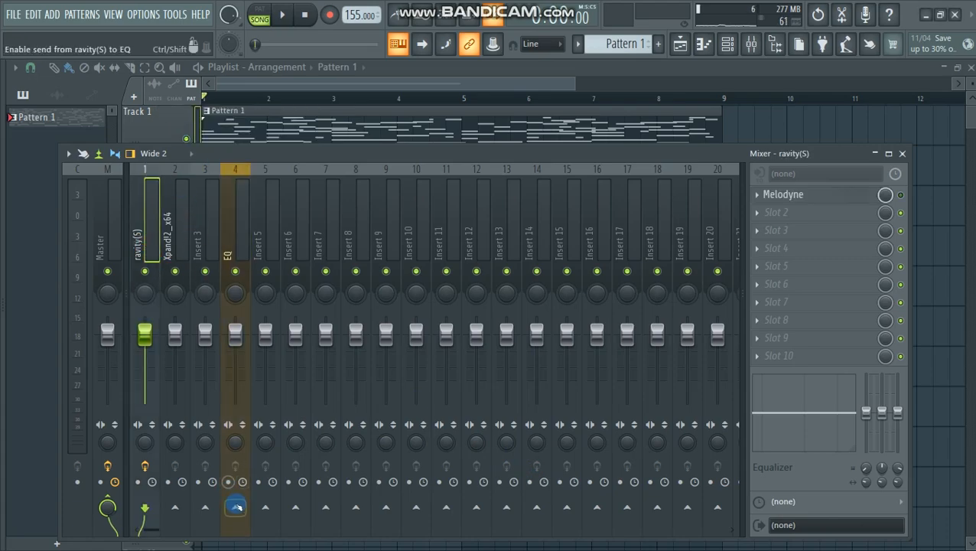
{"action": "left_click", "coordinate": [234, 506]}
{"action": "left_click", "coordinate": [173, 232]}
{"action": "left_click", "coordinate": [235, 507]}
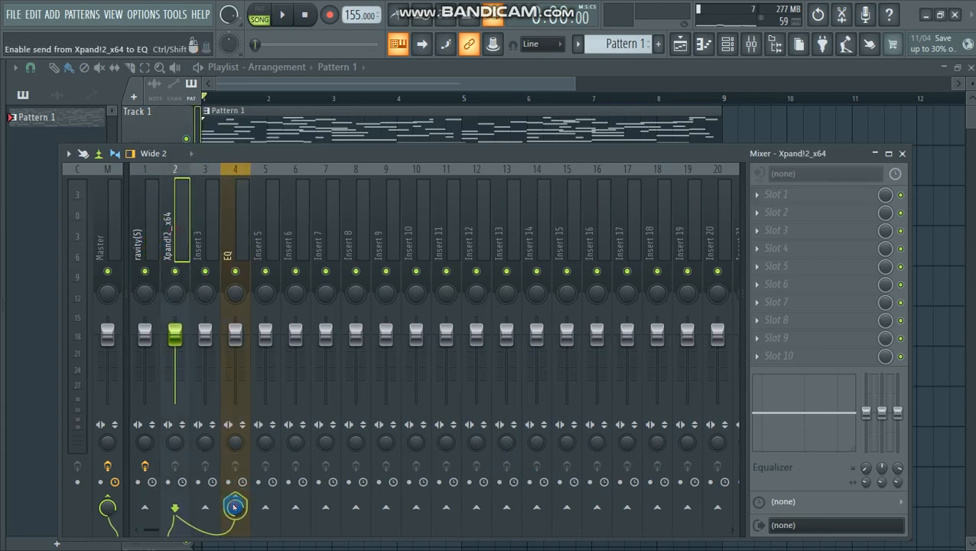
- Play the song and check the signal levels and routing of the ravity(S), Xpand!2_x64 and EQ mixer tracks
{"action": "key", "text": "space"}
{"action": "left_click", "coordinate": [228, 245]}
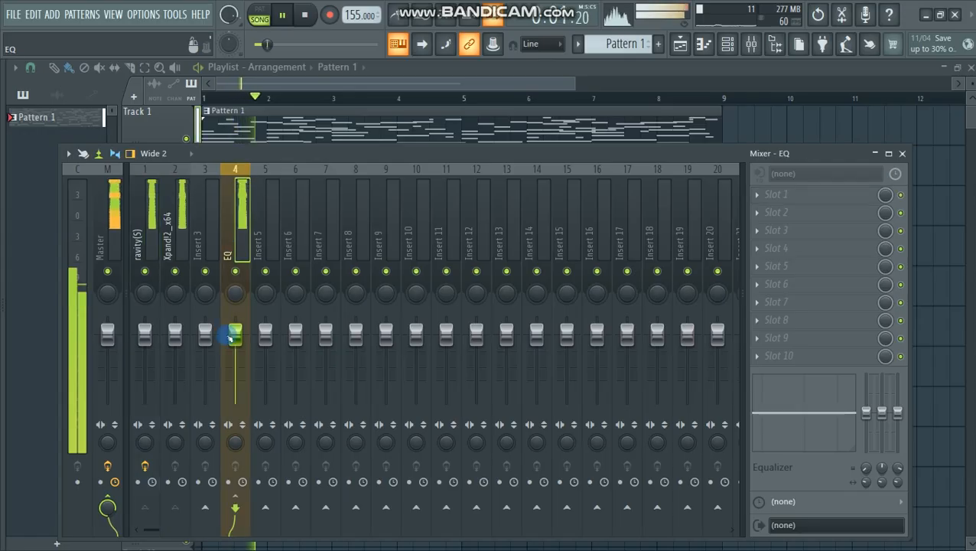
{"action": "left_click", "coordinate": [148, 229]}
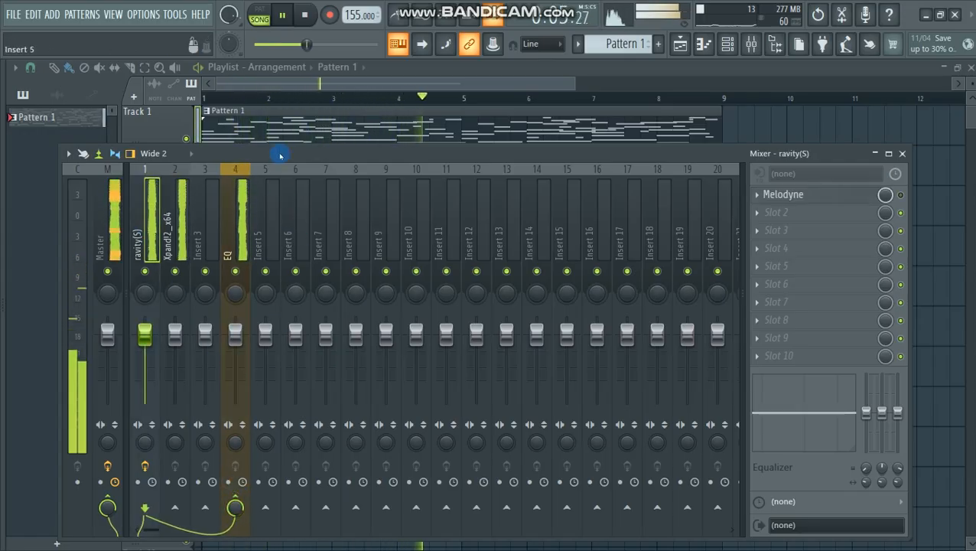
{"action": "mouse_move", "coordinate": [278, 152]}
{"action": "left_mouse_down"}
{"action": "mouse_move", "coordinate": [280, 171]}
{"action": "mouse_move", "coordinate": [279, 163]}
{"action": "left_mouse_up"}
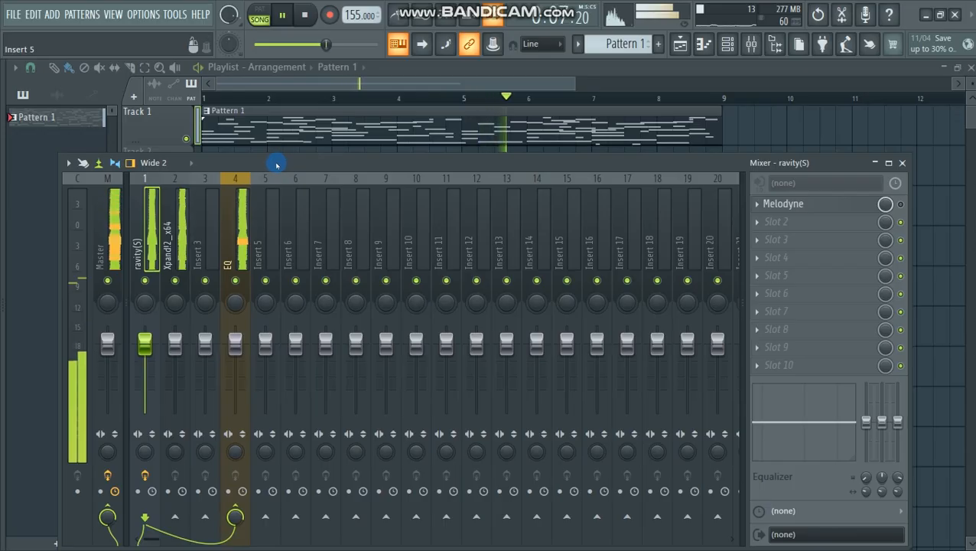
{"action": "key", "text": "space"}
- Load Fruity parametric EQ 2 into the first effect slot of the EQ track
{"action": "left_click", "coordinate": [234, 214]}
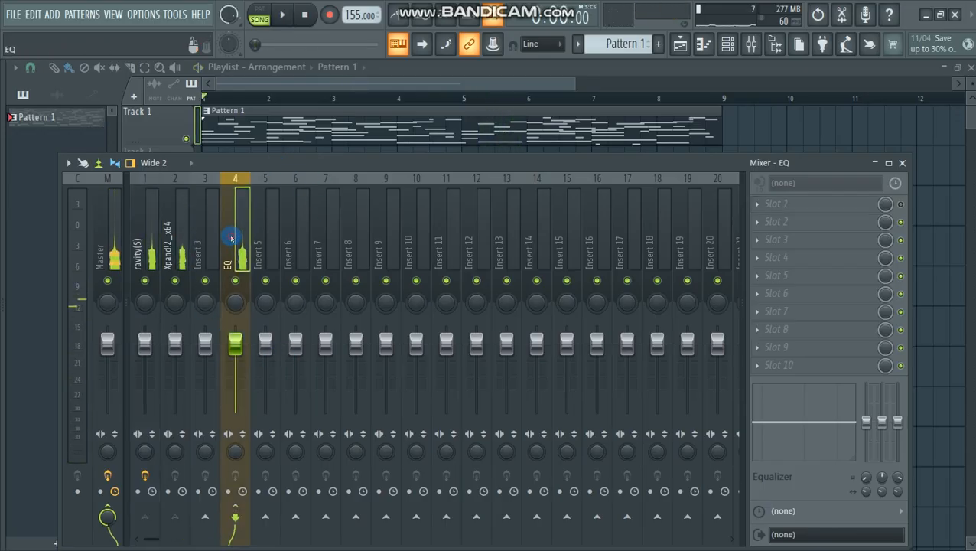
{"action": "left_click", "coordinate": [757, 205]}
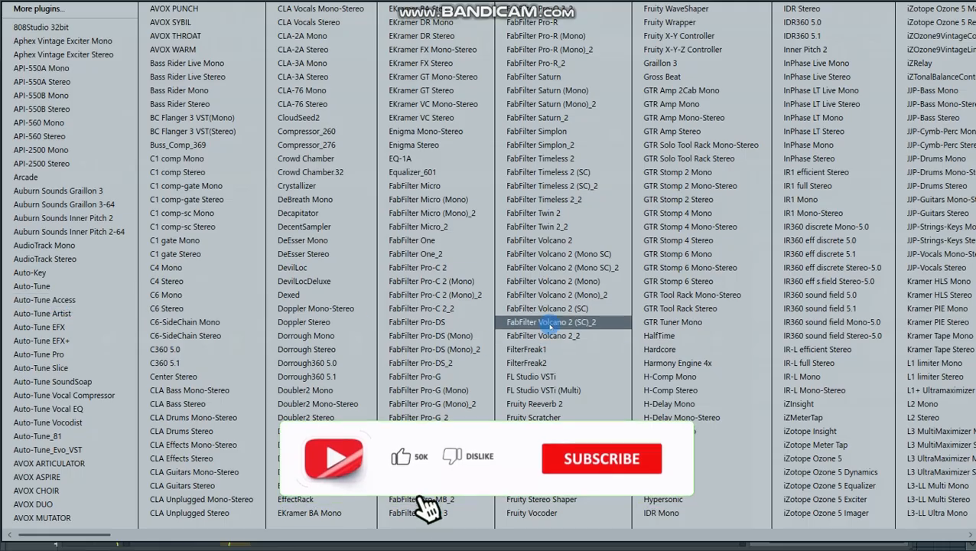
{"action": "scroll", "coordinate": [549, 325], "scroll_direction": "down", "scroll_amount": 3}
{"action": "scroll", "coordinate": [549, 325], "scroll_direction": "down", "scroll_amount": 5}
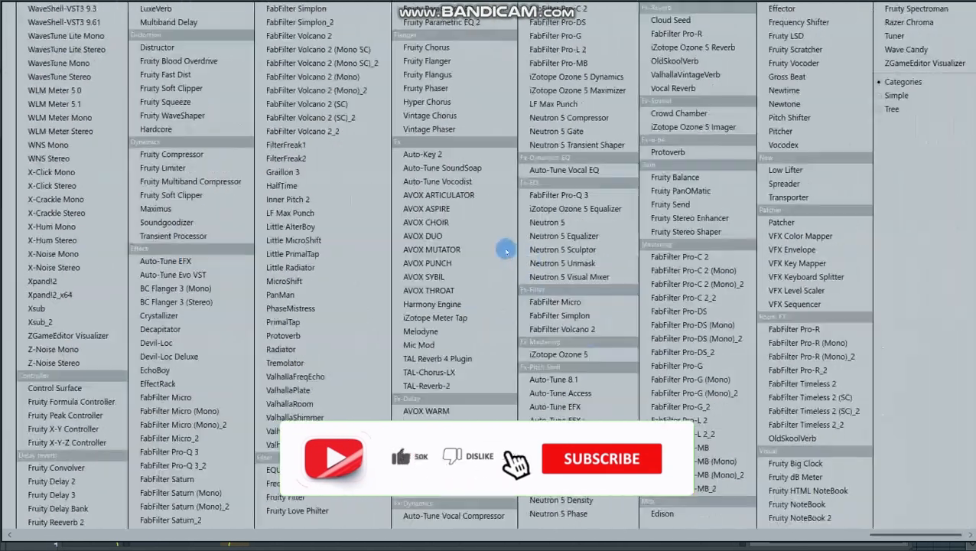
{"action": "left_click", "coordinate": [441, 22]}
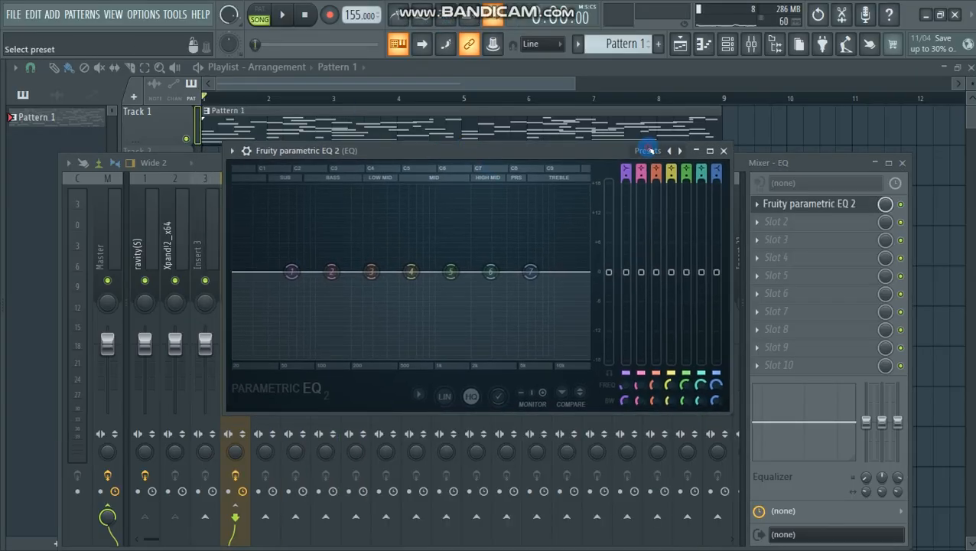
- Apply the 40Hz + 18kHz cut mastering preset to Fruity parametric EQ 2 and reposition its window
{"action": "left_click", "coordinate": [646, 151]}
{"action": "mouse_move", "coordinate": [678, 155]}
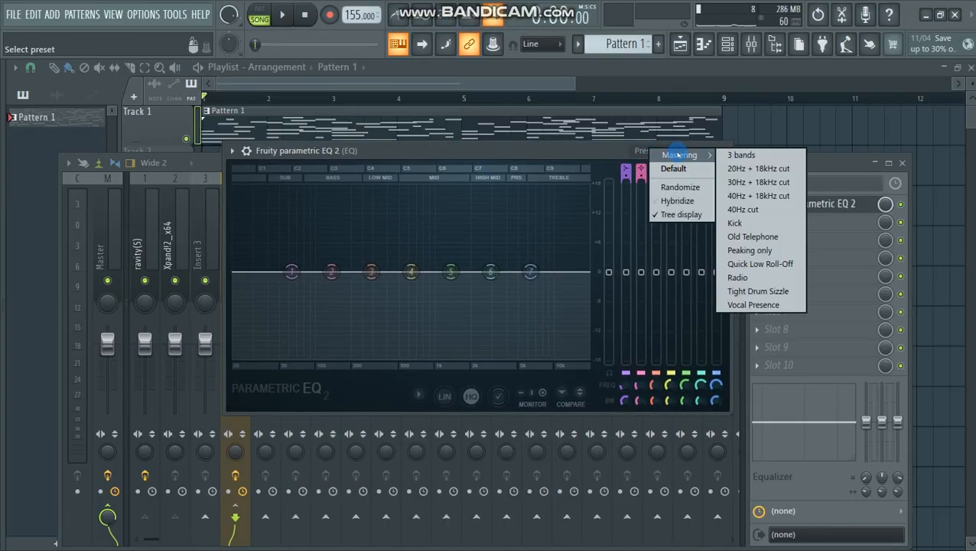
{"action": "left_click", "coordinate": [764, 196]}
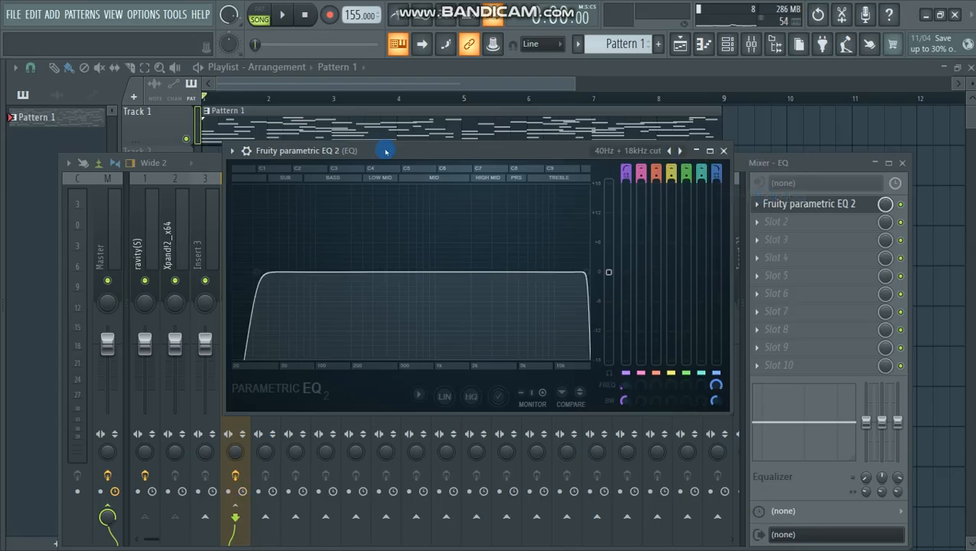
{"action": "left_click_drag", "start_coordinate": [386, 150], "coordinate": [475, 163]}
- During playback, raise the equalizer's high-pass cutoff slightly above 200 Hz and lower the low-pass cutoff to about 15.8 kHz, and close the equalizer
{"action": "key", "text": "space"}
{"action": "left_click_drag", "start_coordinate": [356, 284], "coordinate": [421, 285]}
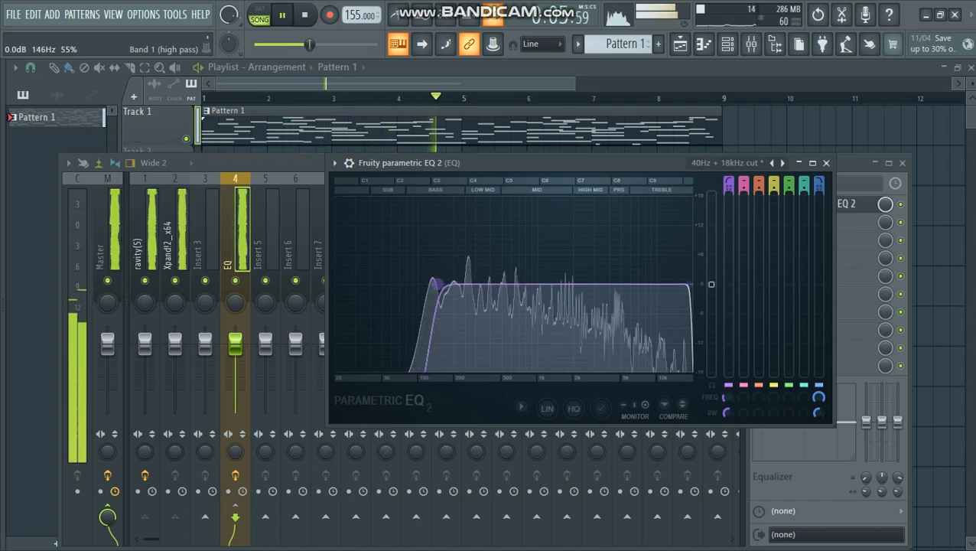
{"action": "left_click_drag", "start_coordinate": [435, 283], "coordinate": [425, 284]}
{"action": "left_click_drag", "start_coordinate": [696, 285], "coordinate": [658, 284]}
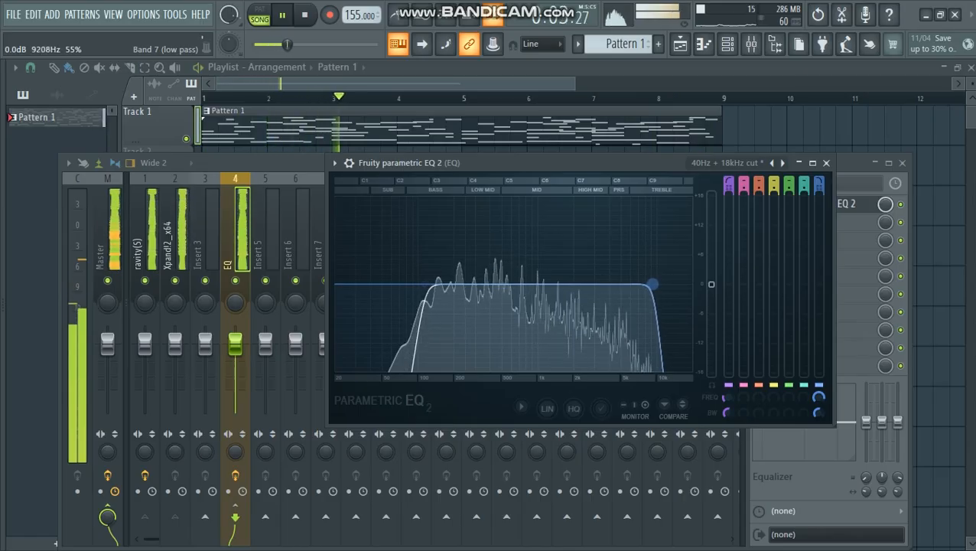
{"action": "left_click_drag", "start_coordinate": [651, 284], "coordinate": [680, 285]}
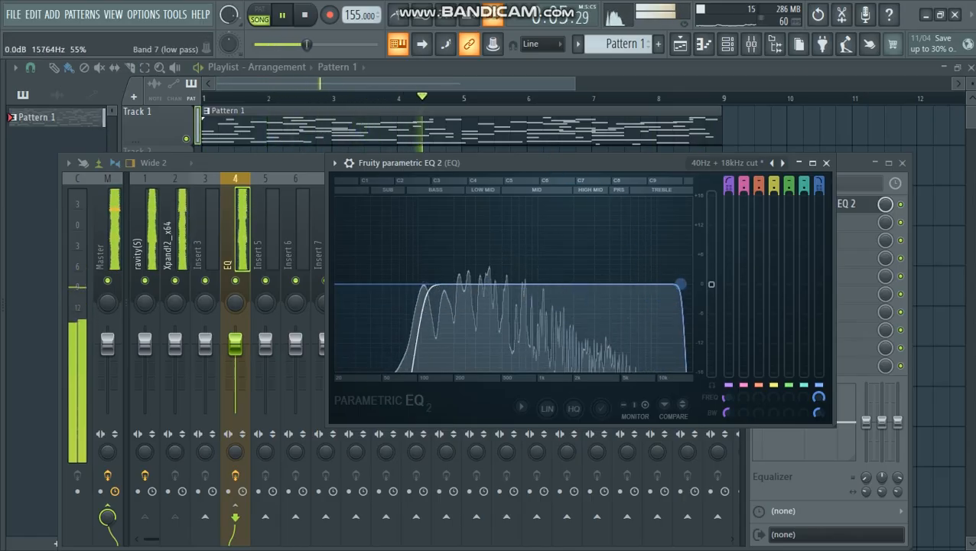
{"action": "left_click_drag", "start_coordinate": [421, 285], "coordinate": [462, 284]}
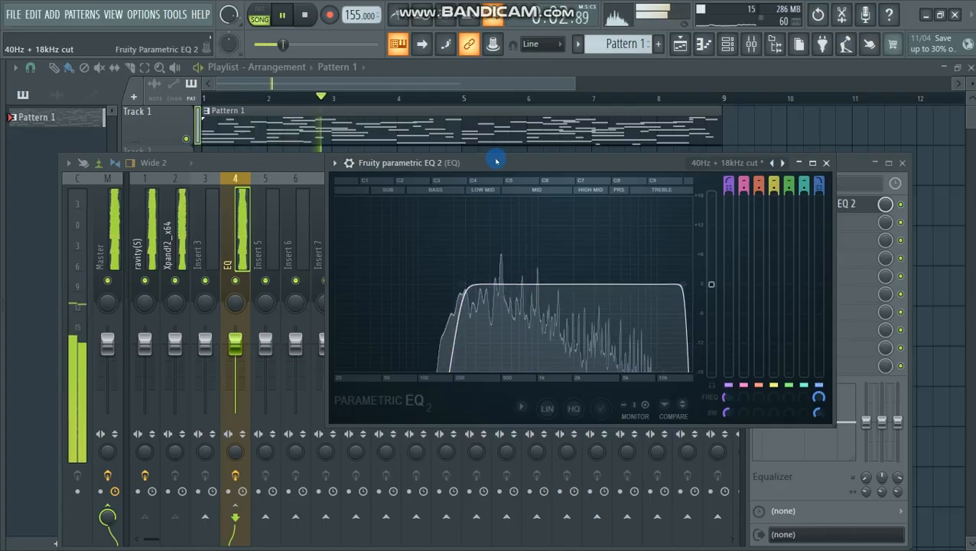
{"action": "left_click", "coordinate": [826, 162]}
{"action": "key", "text": "space"}
- Load the HalfTime plugin into the second effect slot of the EQ track
{"action": "left_click", "coordinate": [760, 227]}
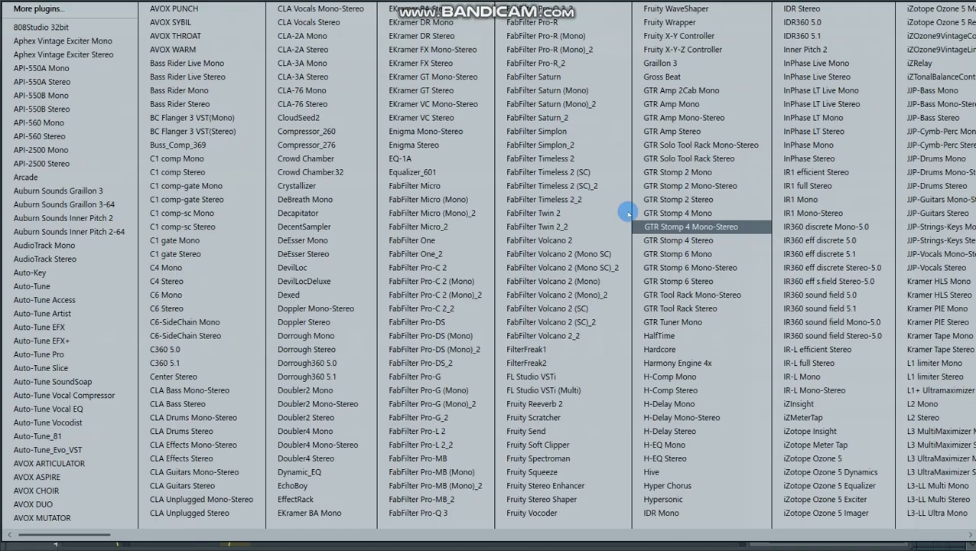
{"action": "left_click", "coordinate": [42, 8]}
{"action": "double_click", "coordinate": [355, 52]}
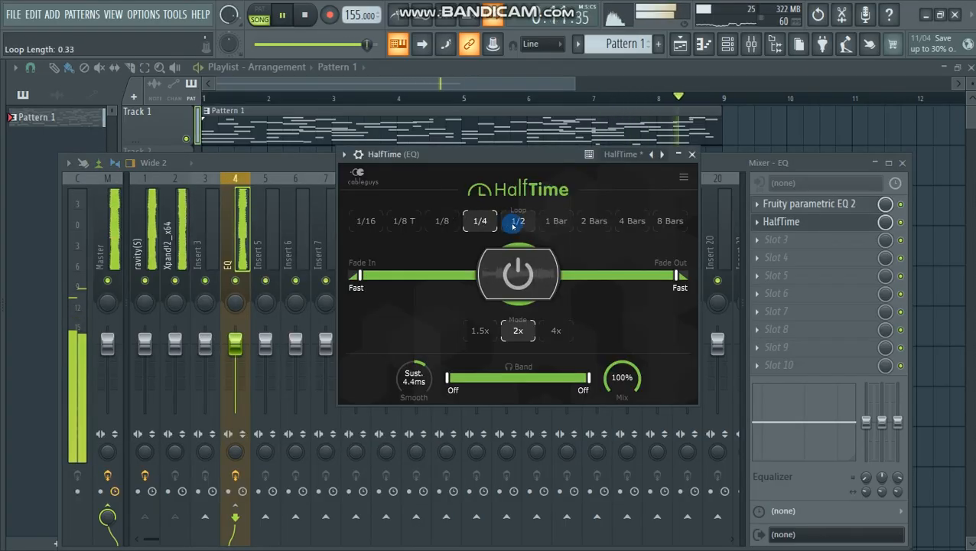
- Set HalfTime's loop to 1/2, fade-in to 4 bars, fade-out to 8 bars, smoothing to 1.7 ms, upper band to 16.9 kHz and mix to 92%
{"action": "left_click", "coordinate": [516, 222]}
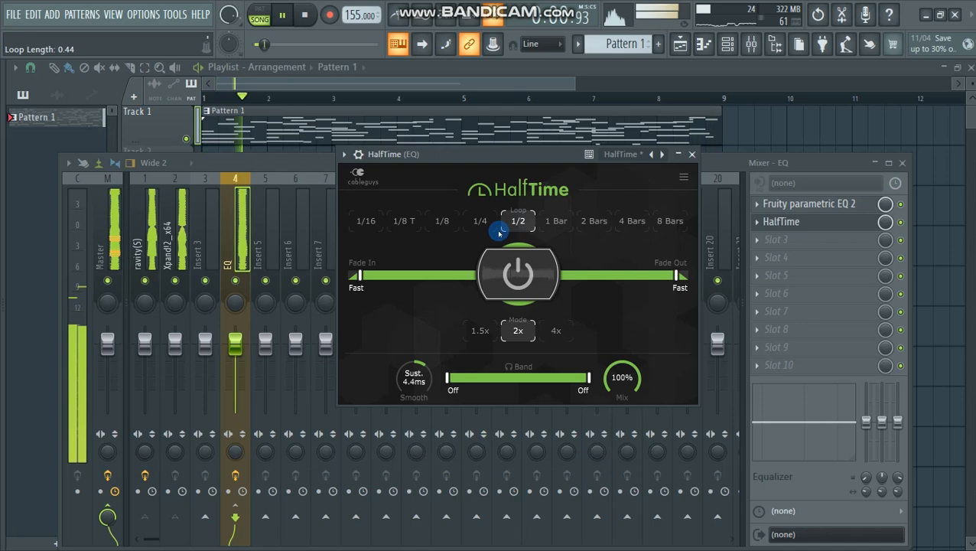
{"action": "key", "text": "space"}
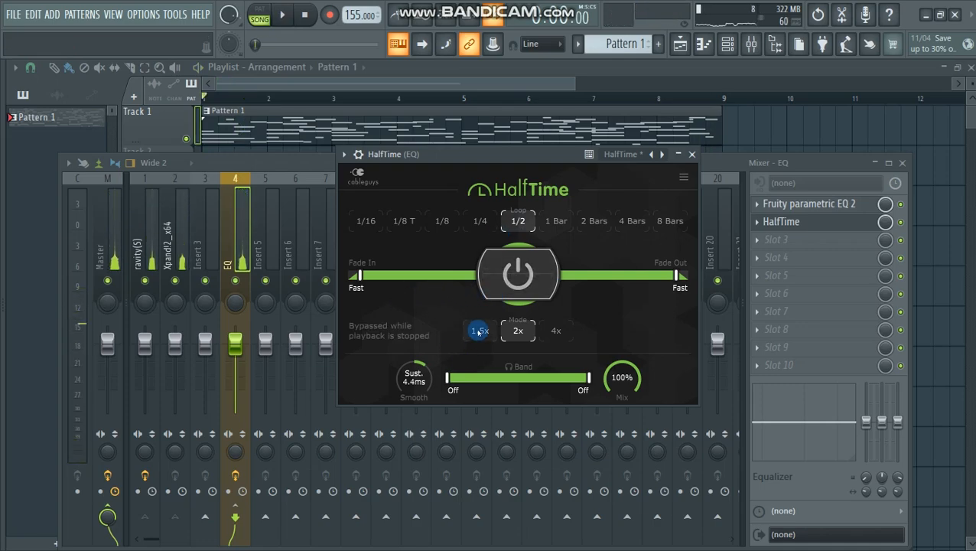
{"action": "key", "text": "space"}
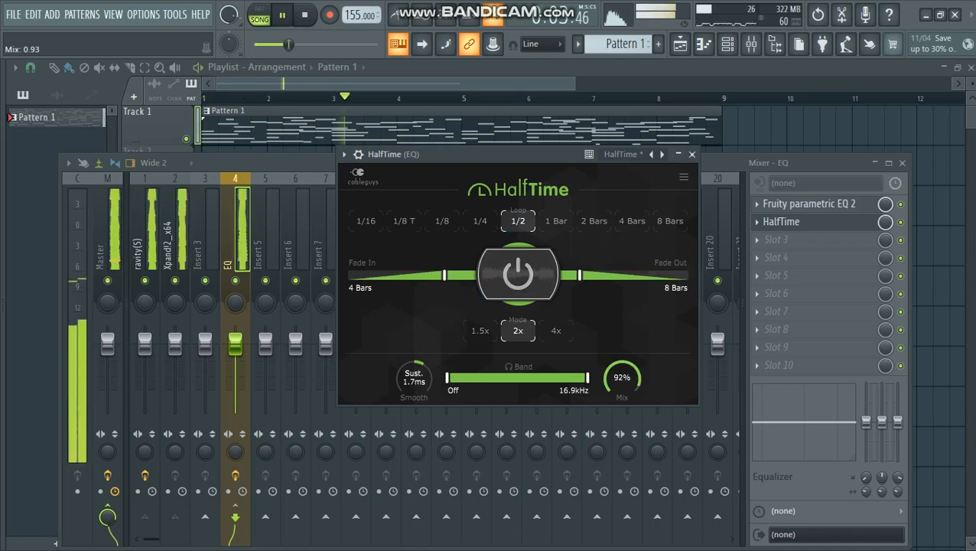
{"action": "left_click", "coordinate": [692, 154]}
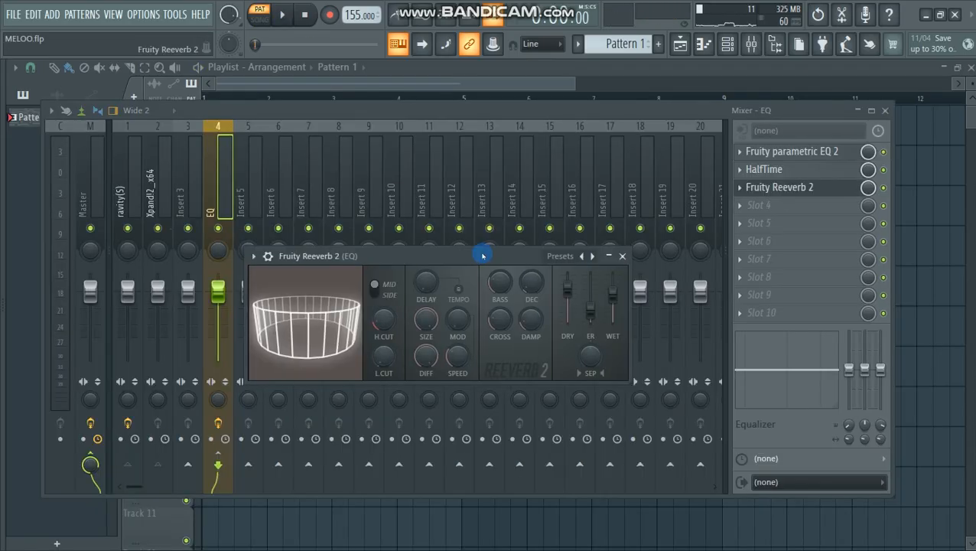
- Play the pattern and adjust the wet level of Fruity Reeverb 2 on the EQ track
{"action": "key", "text": "space"}
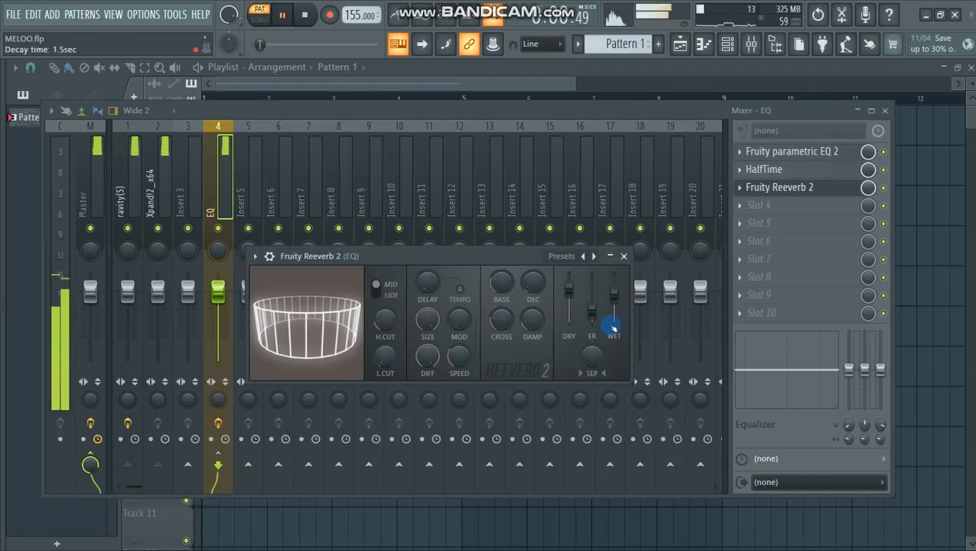
{"action": "left_click_drag", "start_coordinate": [617, 309], "coordinate": [616, 302]}
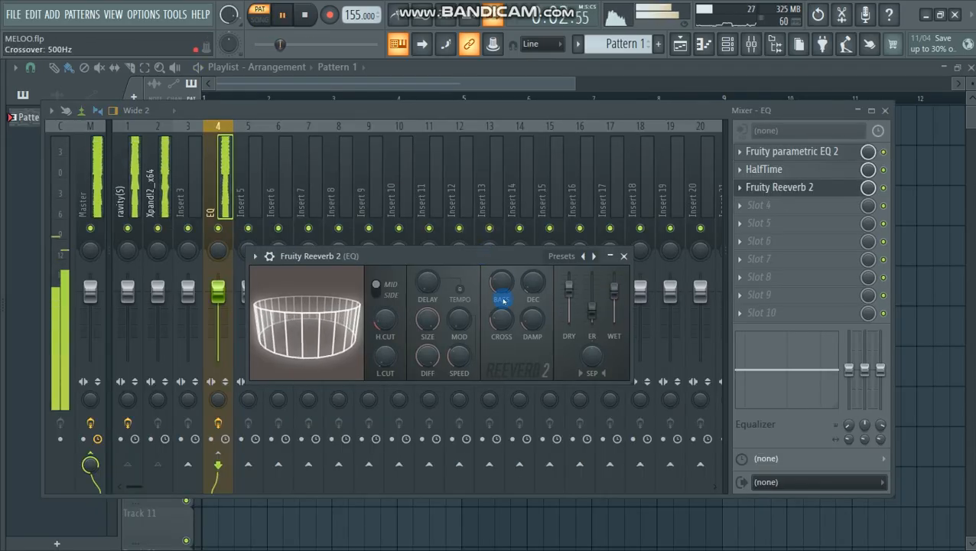
- Lower the volume of ravity(S) to -2.7 dB and Xpand!2_x64 to -4.5 dB, close the mixer and stop playback
{"action": "left_click", "coordinate": [135, 344]}
{"action": "left_click_drag", "start_coordinate": [130, 300], "coordinate": [158, 305]}
{"action": "scroll", "coordinate": [163, 314], "scroll_direction": "down", "scroll_amount": 3}
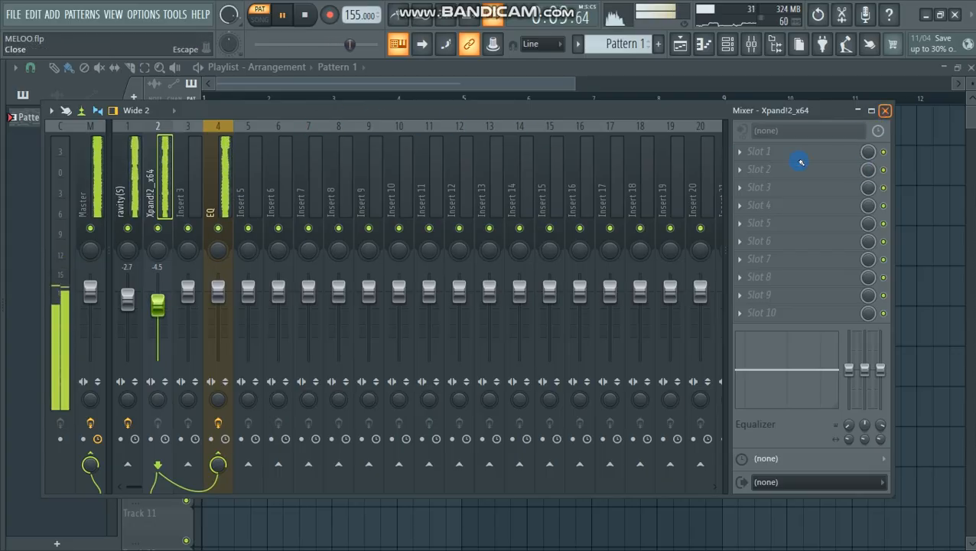
{"action": "key", "text": "Escape"}
{"action": "key", "text": "space"}
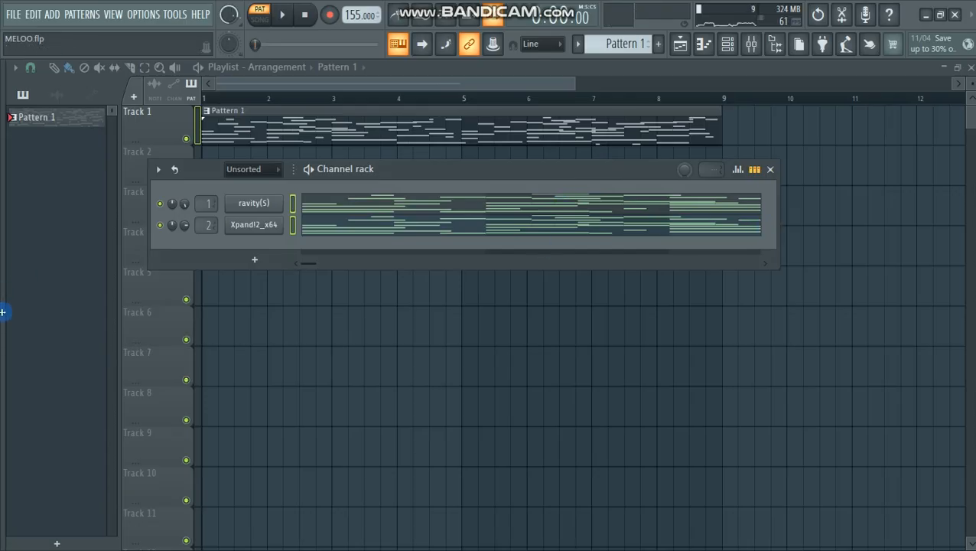
- Show the sample browser beside the playlist and audition the Ghosthack Snare samples in the 5 Snares folder
{"action": "left_click_drag", "start_coordinate": [3, 312], "coordinate": [188, 331]}
{"action": "left_click", "coordinate": [922, 265]}
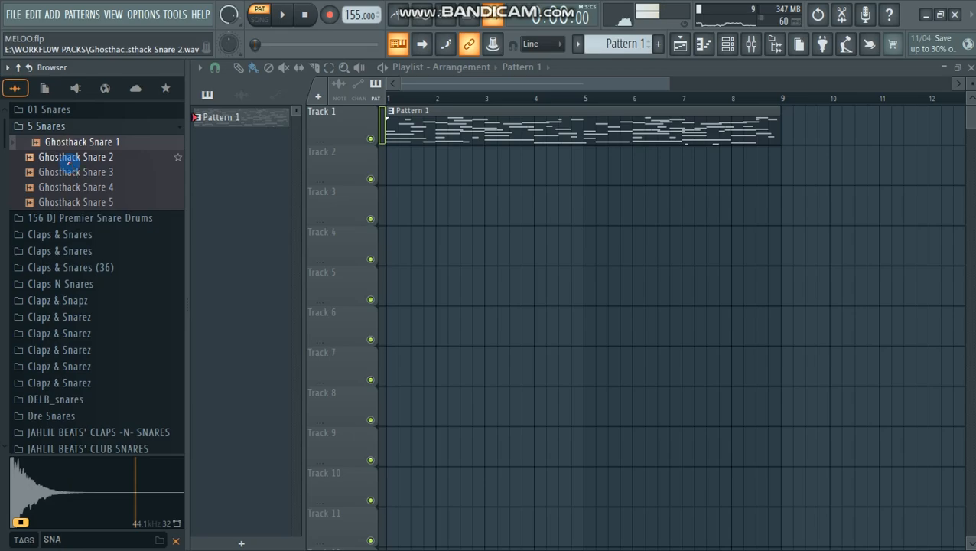
{"action": "left_click", "coordinate": [71, 157]}
{"action": "left_click", "coordinate": [65, 143]}
{"action": "left_click", "coordinate": [72, 160]}
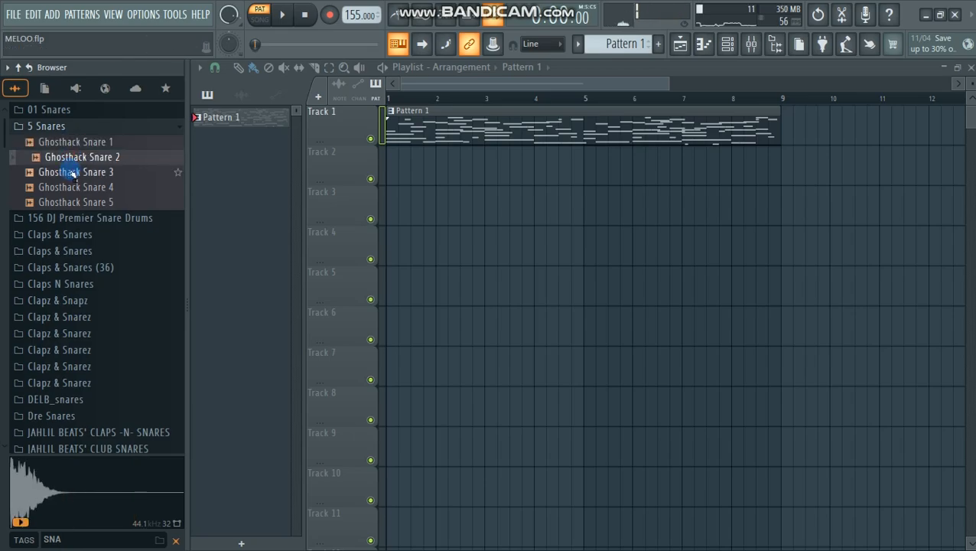
{"action": "left_click", "coordinate": [73, 171]}
{"action": "left_click", "coordinate": [77, 187]}
{"action": "left_click", "coordinate": [75, 174]}
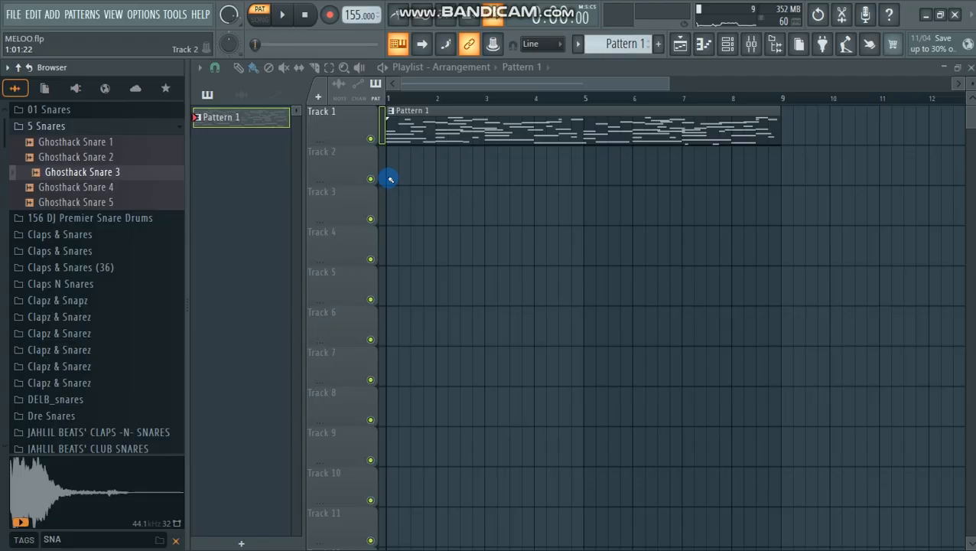
- Switch to the empty Pattern 2 and place its clip at bar 1 of Track 2
{"action": "scroll", "coordinate": [621, 44], "scroll_direction": "down", "scroll_amount": 1}
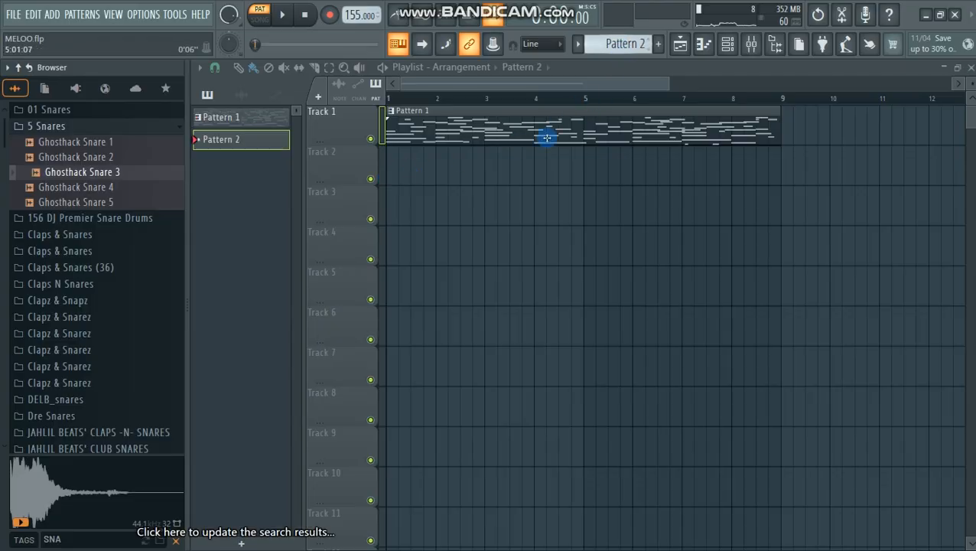
{"action": "left_click", "coordinate": [392, 178]}
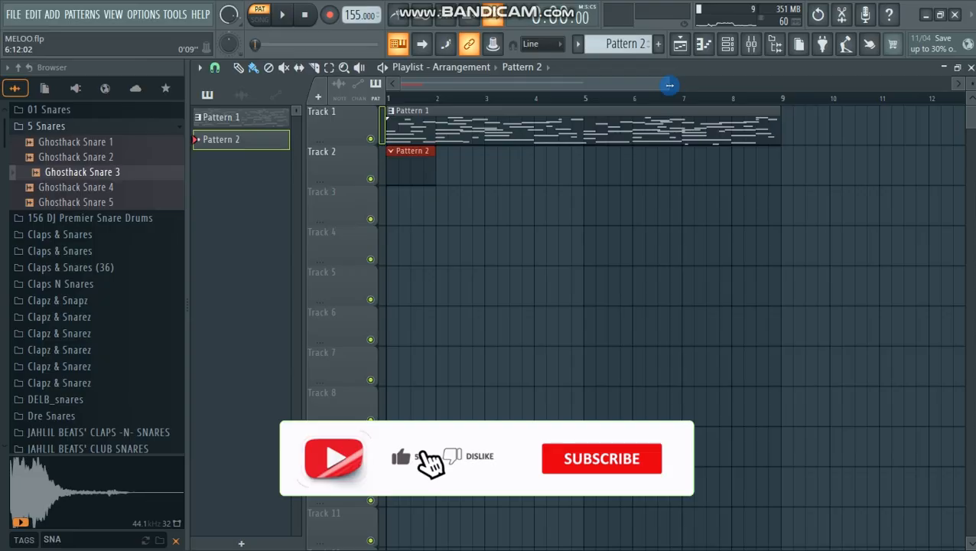
{"action": "left_click_drag", "start_coordinate": [662, 101], "coordinate": [581, 86]}
- Add Ghosthack Snare 3 to the channel rack and place its hits on steps 9 and 25, checking them during song playback
{"action": "key", "text": "F6"}
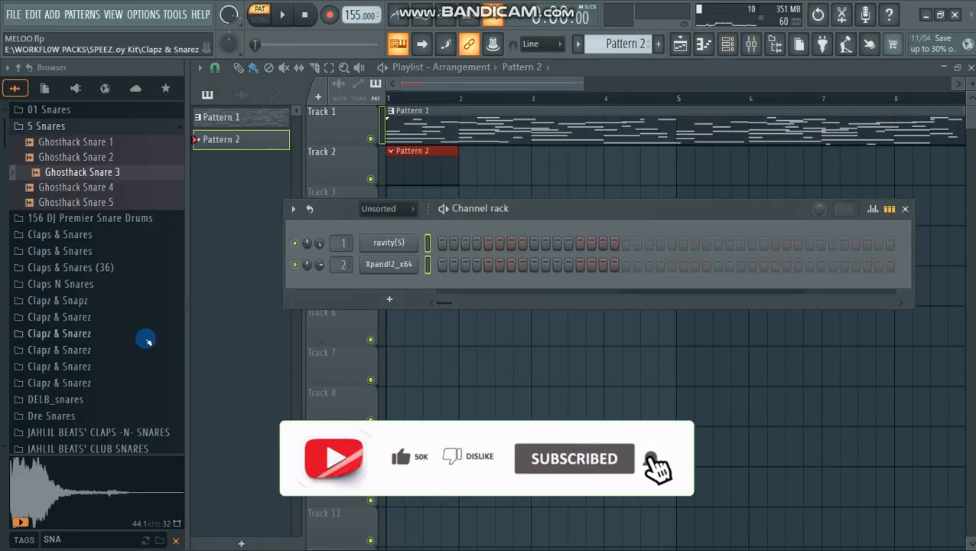
{"action": "left_click_drag", "start_coordinate": [98, 171], "coordinate": [374, 307]}
{"action": "left_click_drag", "start_coordinate": [525, 216], "coordinate": [481, 220]}
{"action": "left_click", "coordinate": [495, 292]}
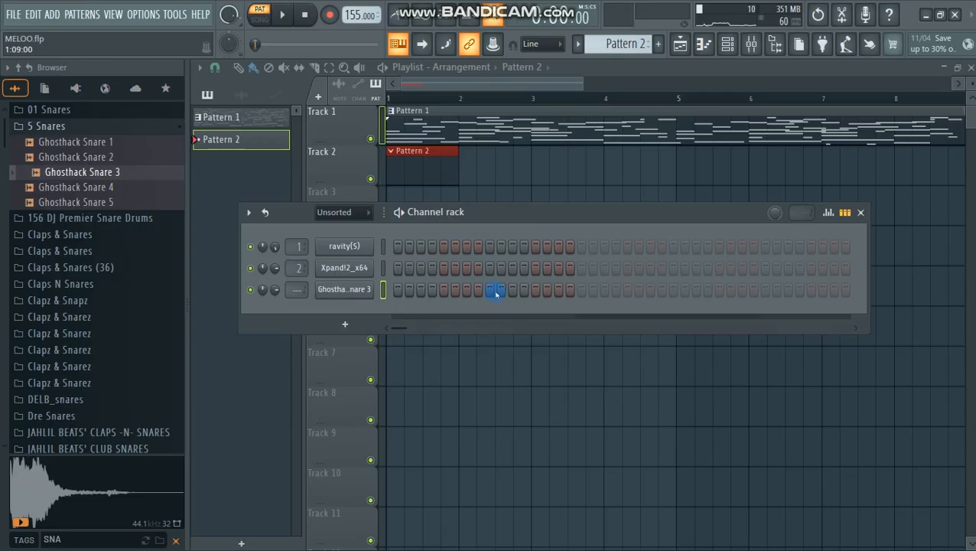
{"action": "key", "text": "space"}
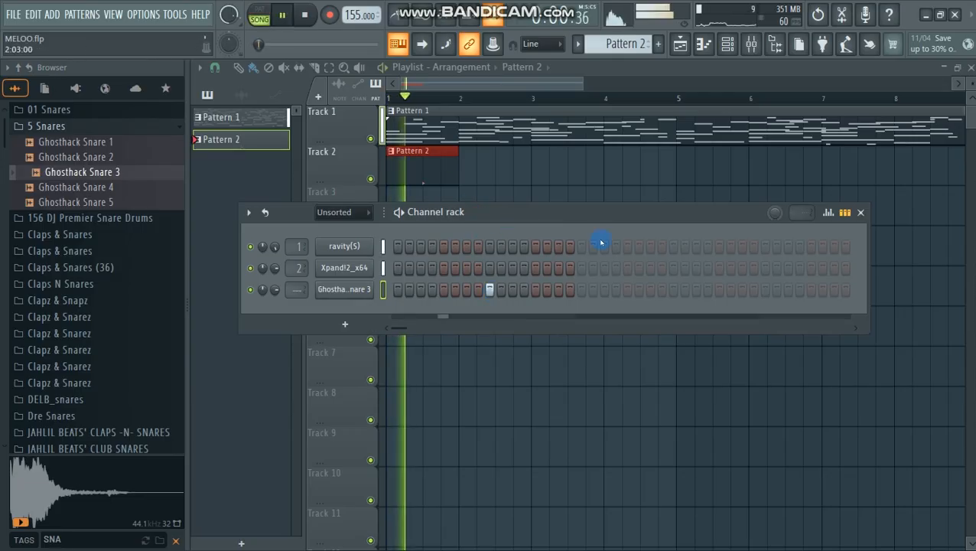
{"action": "left_click", "coordinate": [673, 289]}
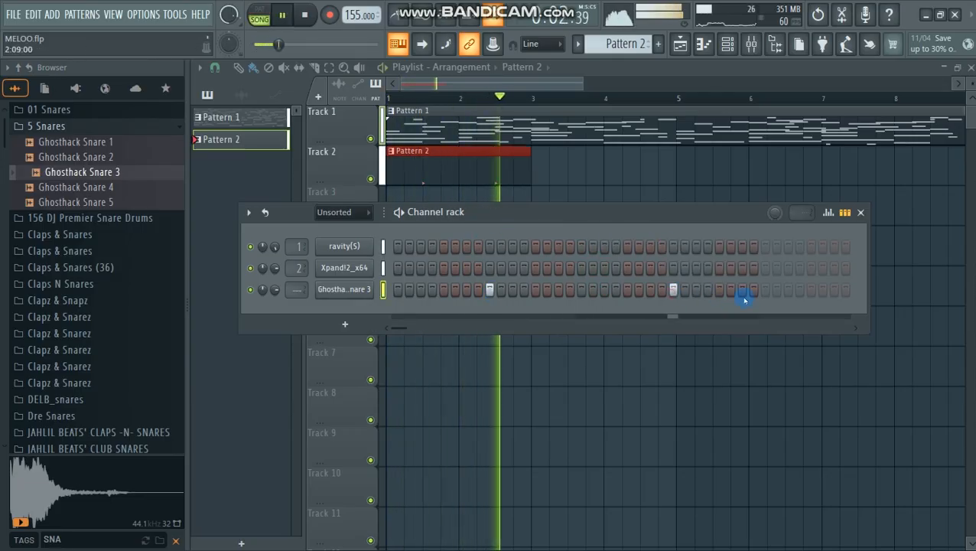
{"action": "key", "text": "space"}
- Duplicate the Ghosthack Snare 3 notes from bars 1–2 into bars 3–4 in the piano roll
{"action": "left_click_drag", "start_coordinate": [651, 215], "coordinate": [510, 230]}
{"action": "left_click_drag", "start_coordinate": [728, 310], "coordinate": [899, 310]}
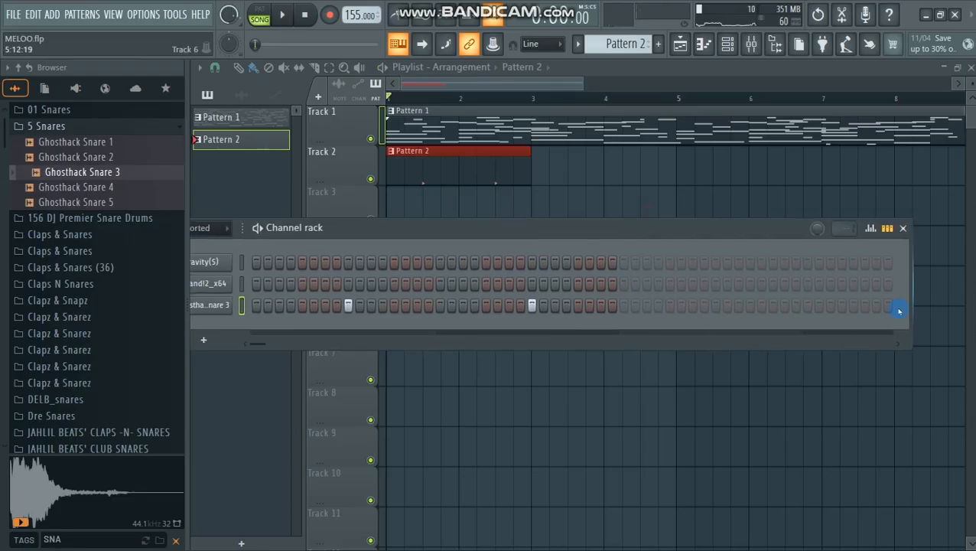
{"action": "left_click_drag", "start_coordinate": [593, 235], "coordinate": [688, 233]}
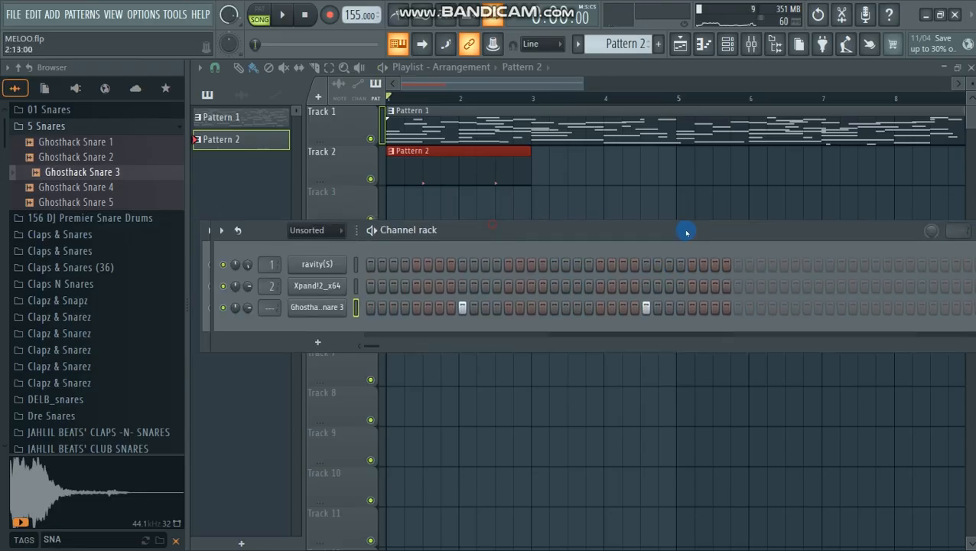
{"action": "right_click", "coordinate": [346, 308]}
{"action": "left_click", "coordinate": [392, 307]}
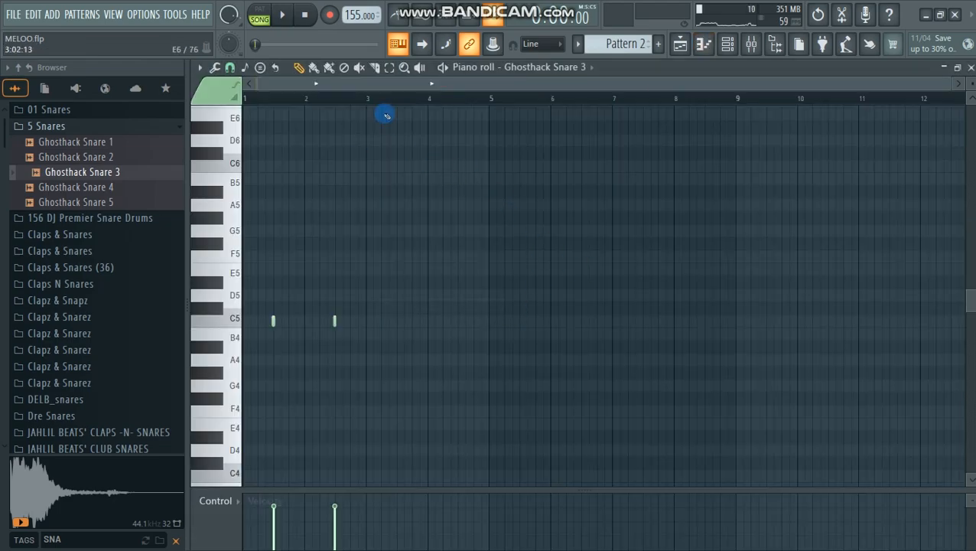
{"action": "left_click_drag", "start_coordinate": [948, 89], "coordinate": [727, 89]}
{"action": "left_click_drag", "start_coordinate": [602, 104], "coordinate": [93, 175]}
{"action": "key", "text": "ctrl+b"}
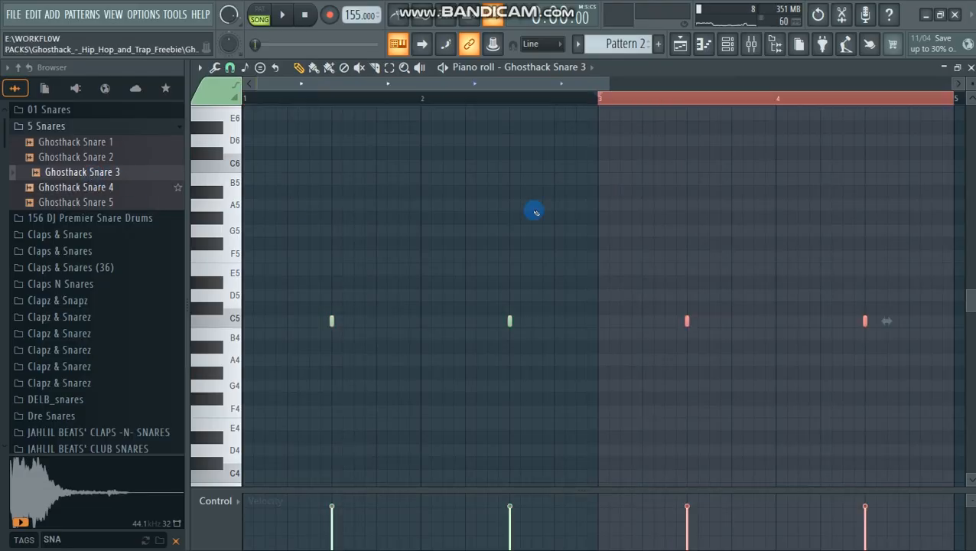
{"action": "left_click_drag", "start_coordinate": [736, 91], "coordinate": [910, 90]}
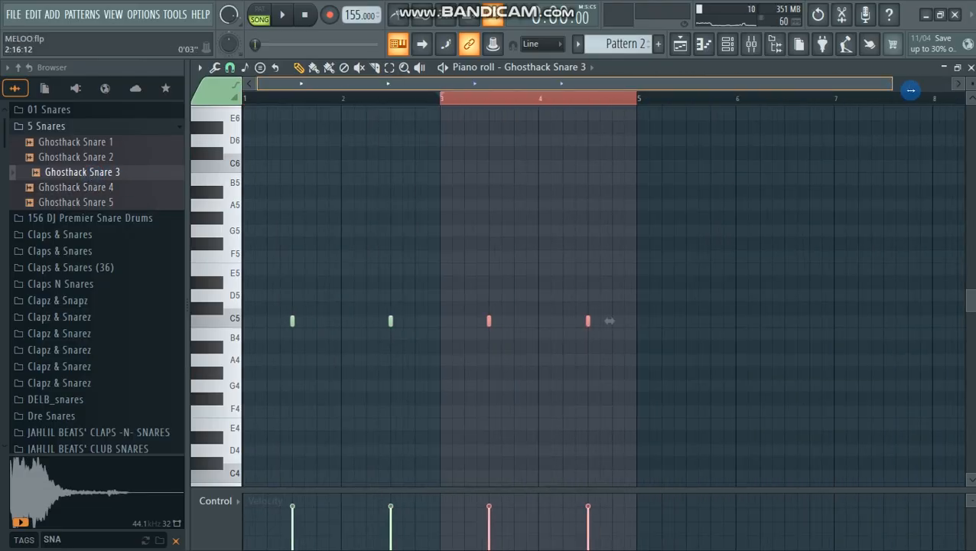
- Duplicate the four snare notes into bars 5–8 in the piano roll and add an extra C5 note at the start of bar 4
{"action": "key", "text": "F5"}
{"action": "left_click", "coordinate": [726, 44]}
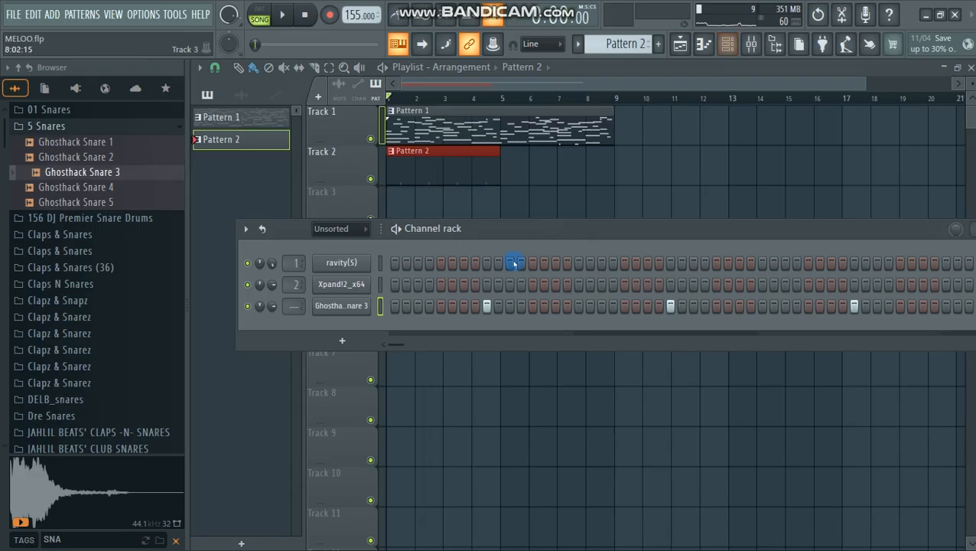
{"action": "right_click", "coordinate": [350, 312]}
{"action": "left_click", "coordinate": [526, 307]}
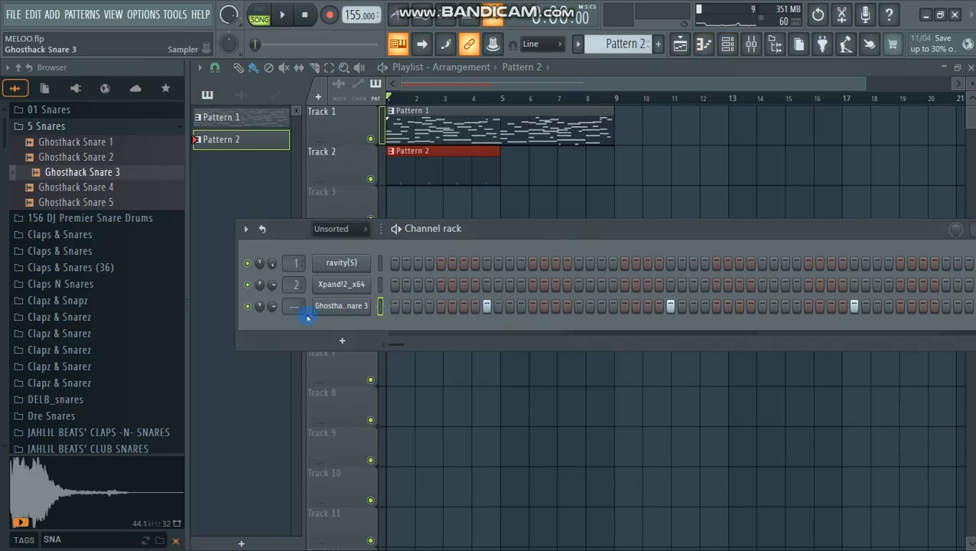
{"action": "right_click", "coordinate": [348, 308]}
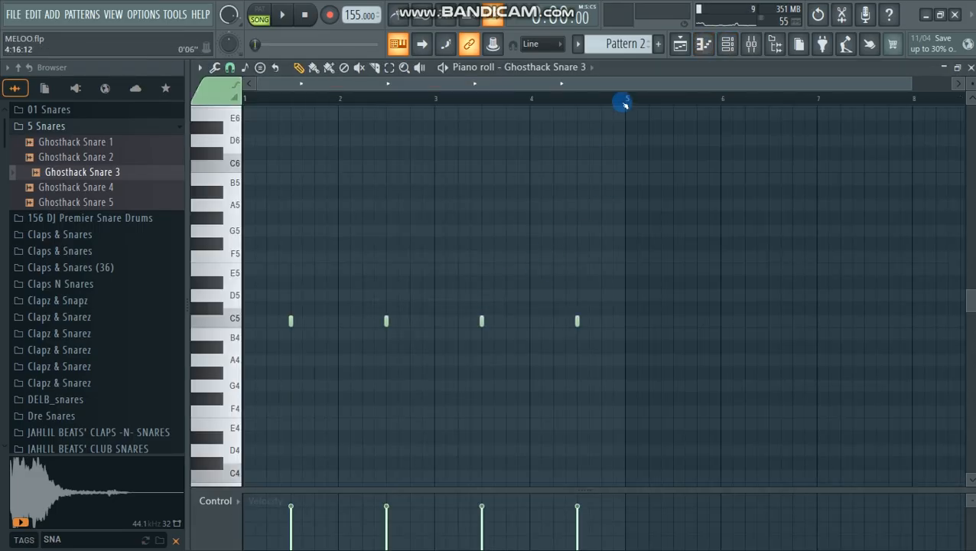
{"action": "key", "text": "ctrl+a"}
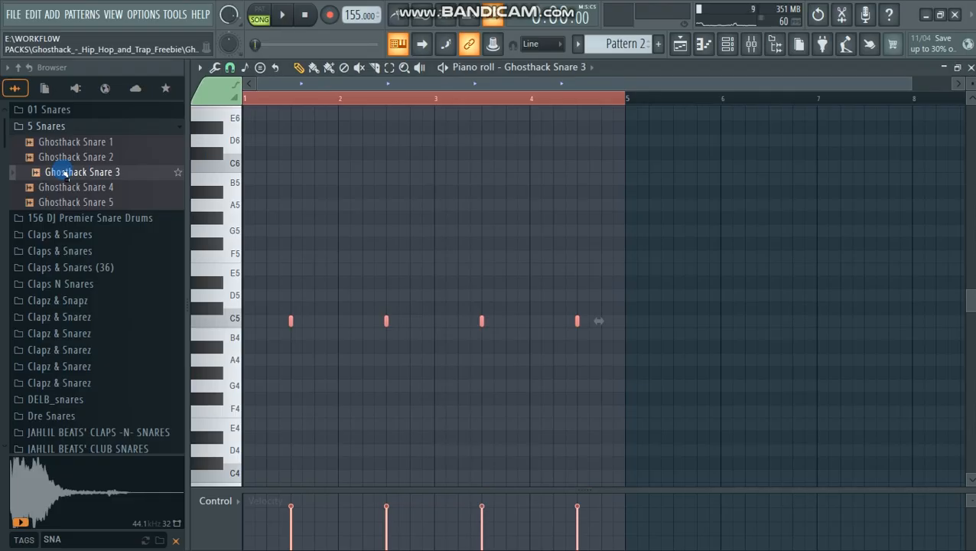
{"action": "key", "text": "ctrl+b"}
{"action": "left_click_drag", "start_coordinate": [301, 82], "coordinate": [453, 185]}
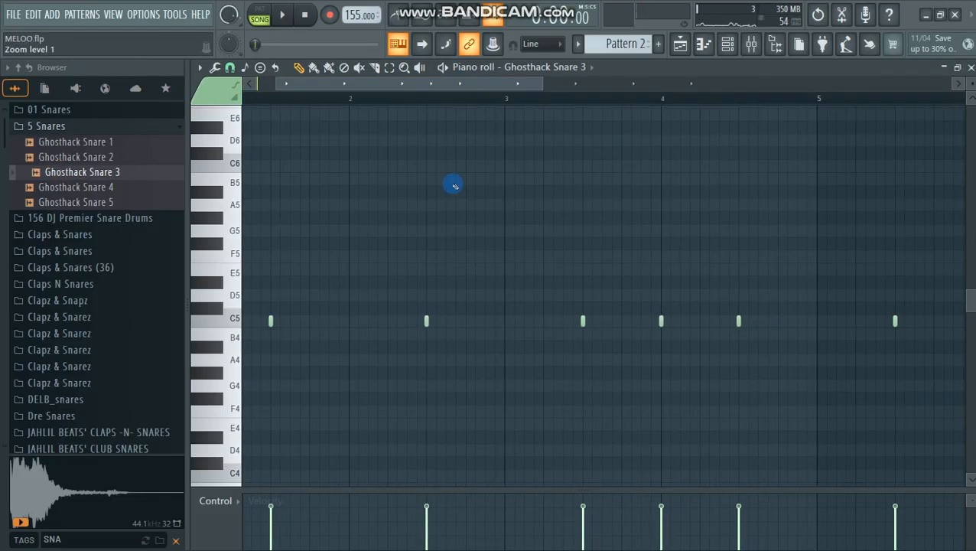
- Play the song and try two extra C5 snare notes near the end of bar 8
{"action": "left_click", "coordinate": [366, 89]}
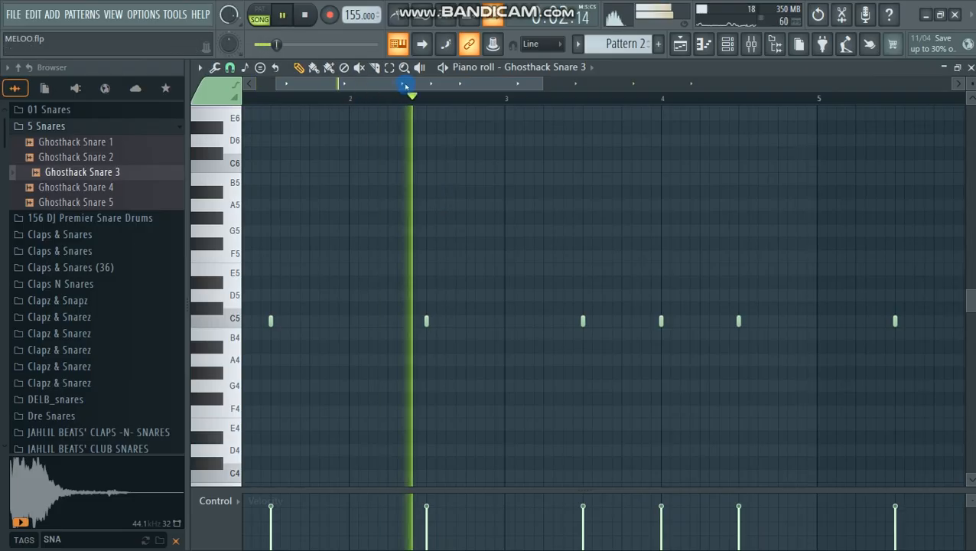
{"action": "left_click_drag", "start_coordinate": [391, 80], "coordinate": [414, 82]}
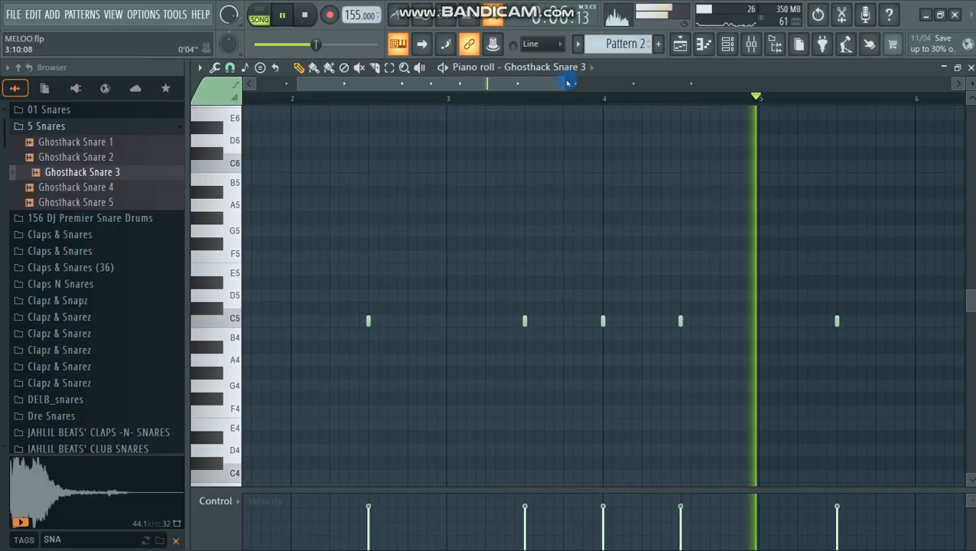
{"action": "left_click_drag", "start_coordinate": [563, 82], "coordinate": [812, 87]}
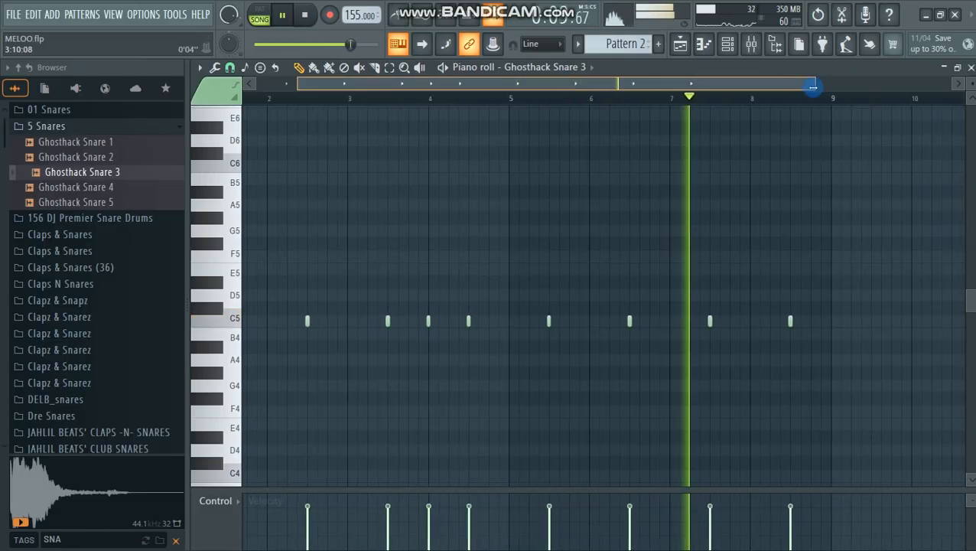
{"action": "left_click", "coordinate": [809, 321]}
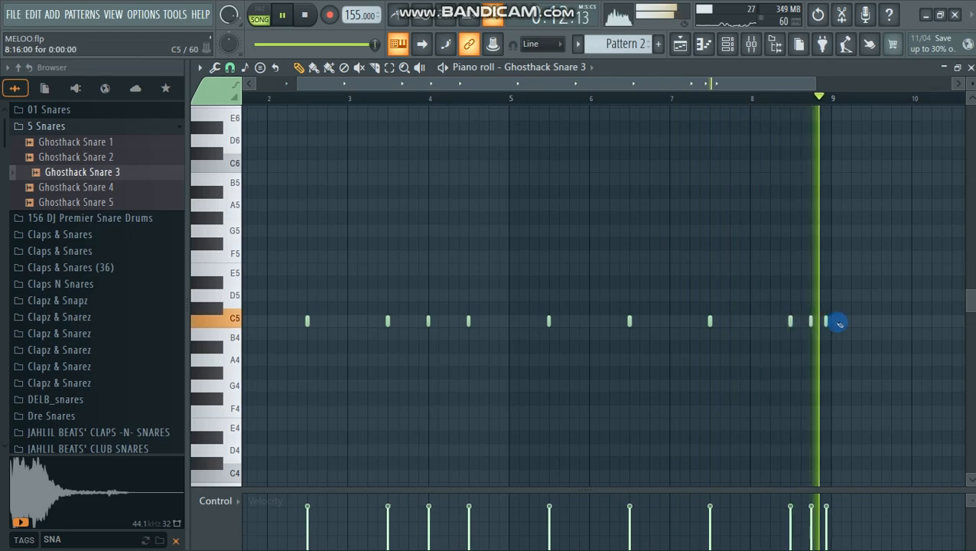
{"action": "left_click", "coordinate": [826, 322]}
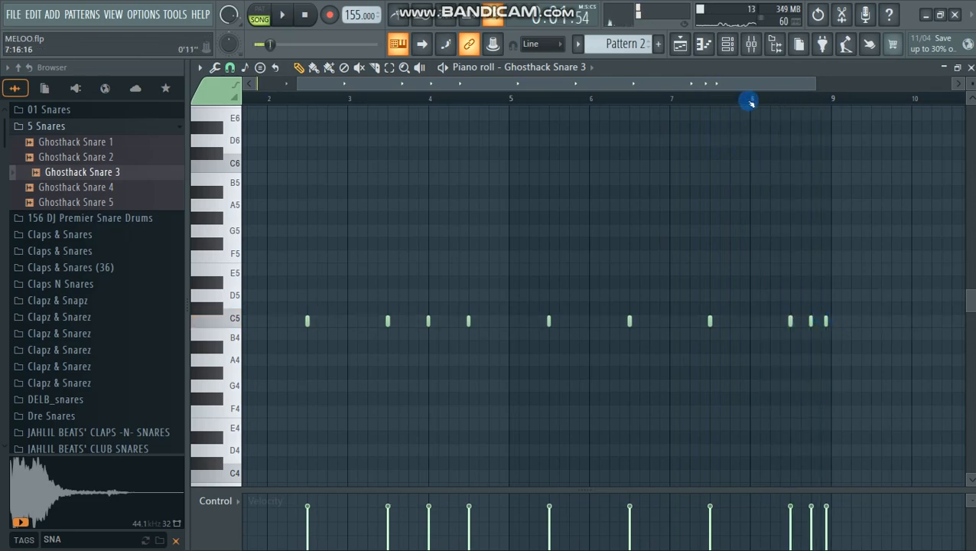
- Replace the two extra snare notes at the end of bar 8 with one C5 note at 8:15 and return to the playlist
{"action": "left_click_drag", "start_coordinate": [812, 84], "coordinate": [792, 96]}
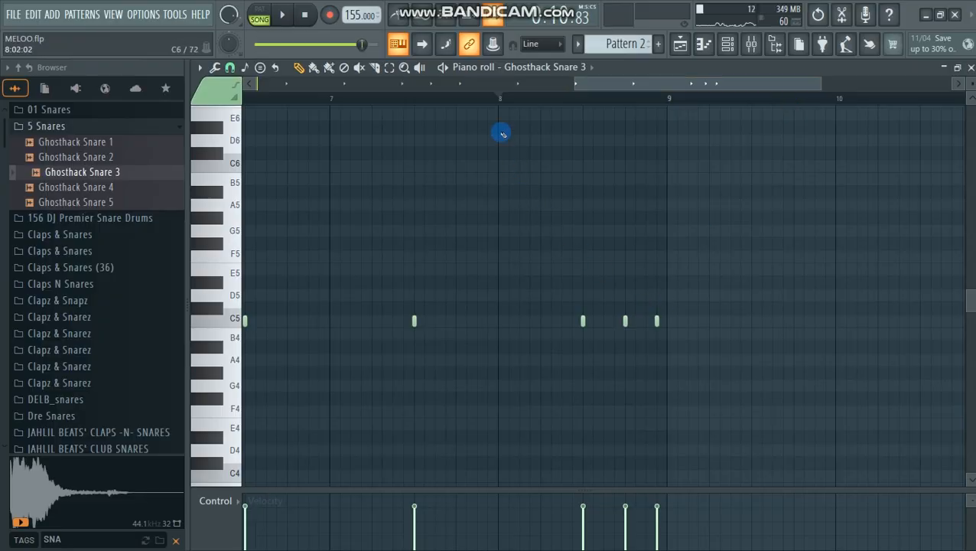
{"action": "key", "text": "space"}
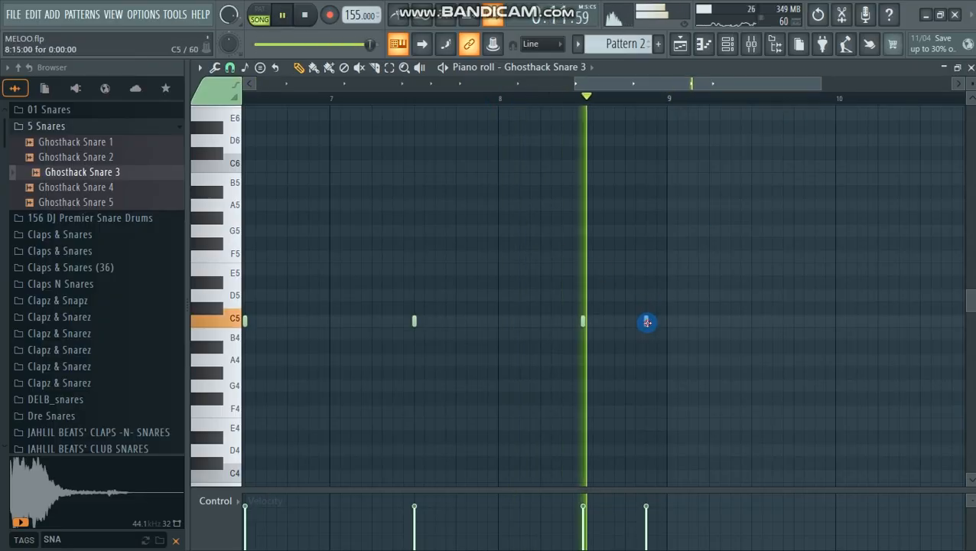
{"action": "left_click", "coordinate": [645, 321]}
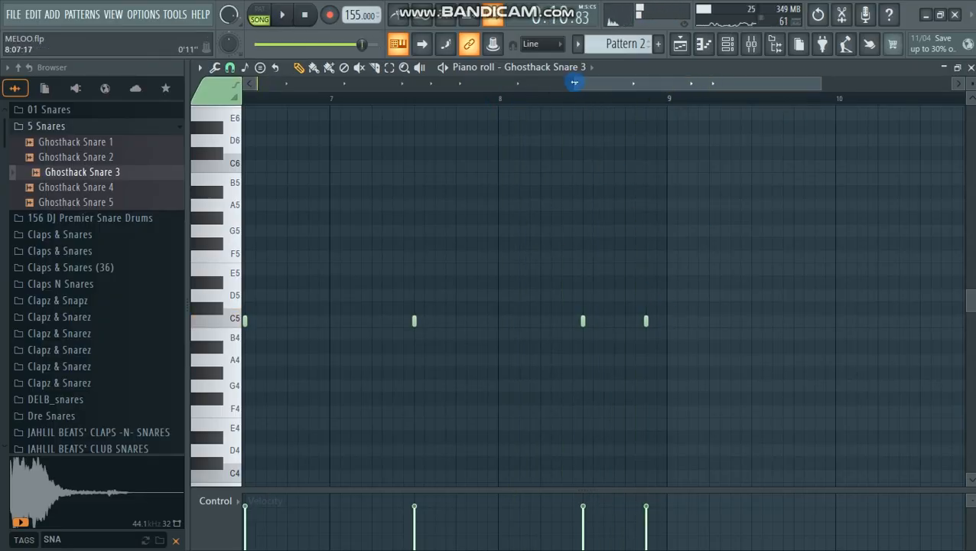
{"action": "left_click_drag", "start_coordinate": [573, 82], "coordinate": [201, 91]}
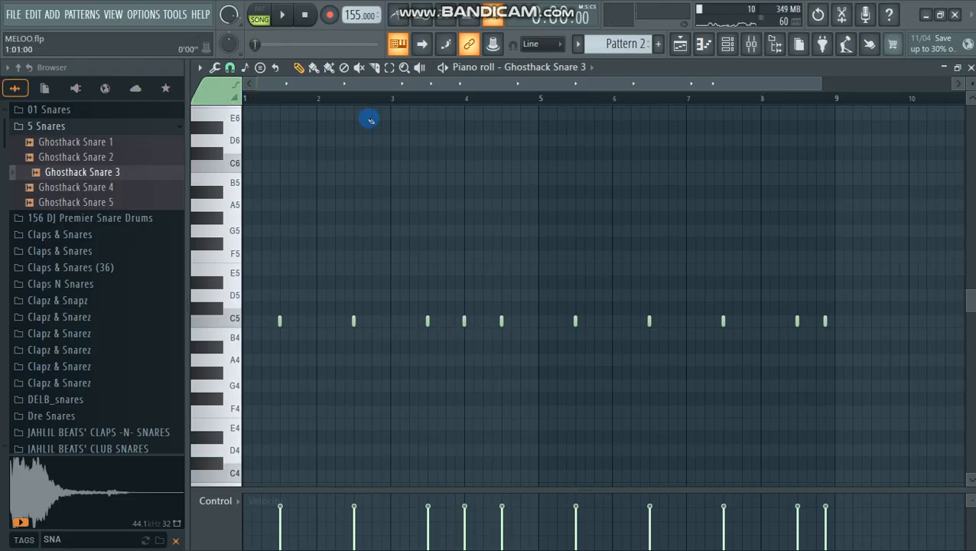
{"action": "left_click", "coordinate": [679, 43]}
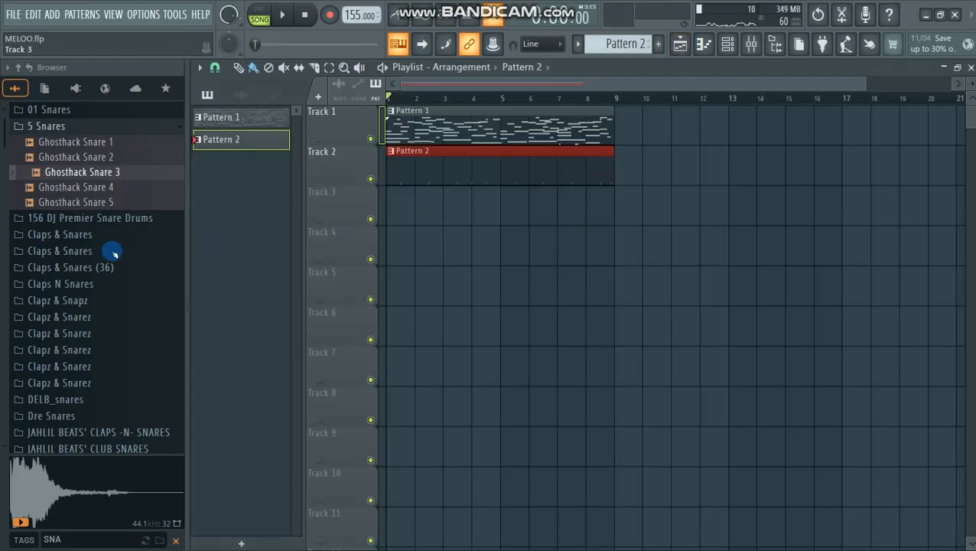
- Search the browser for 808 and audition the 808 and LEX Trunk Shaker samples in the 808 Mafia folder
{"action": "scroll", "coordinate": [57, 301], "scroll_direction": "down", "scroll_amount": 3}
{"action": "scroll", "coordinate": [79, 336], "scroll_direction": "up", "scroll_amount": 3}
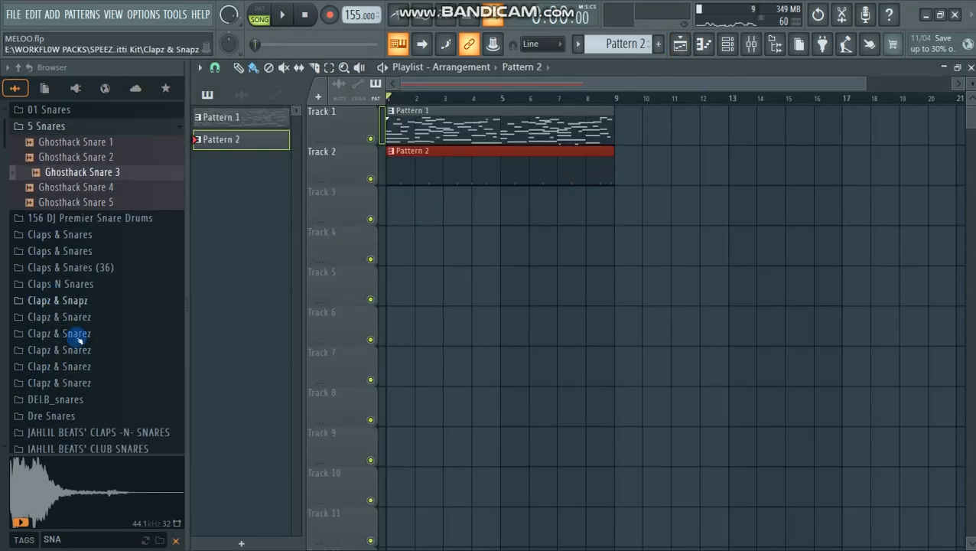
{"action": "type", "text": "808"}
{"action": "left_click", "coordinate": [61, 278]}
{"action": "left_click", "coordinate": [63, 291]}
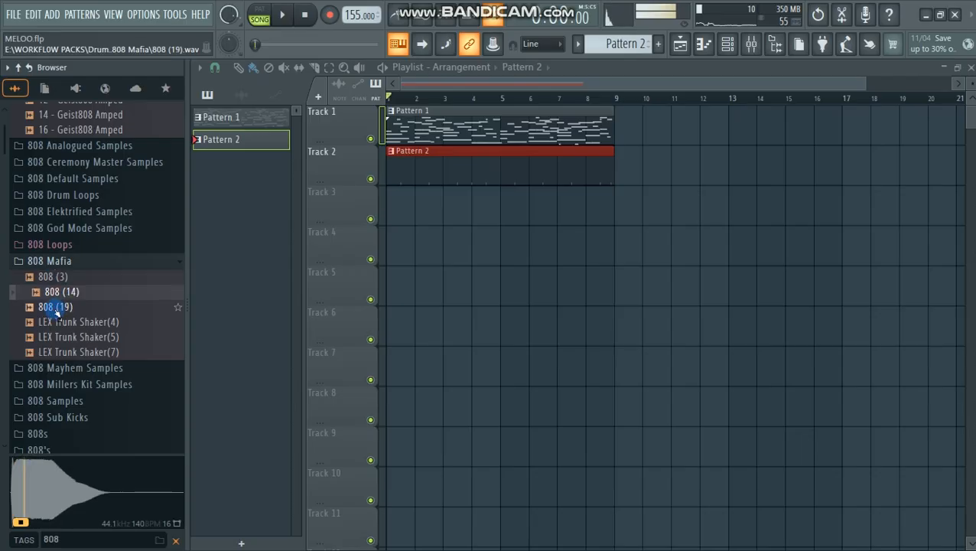
{"action": "left_click", "coordinate": [64, 308]}
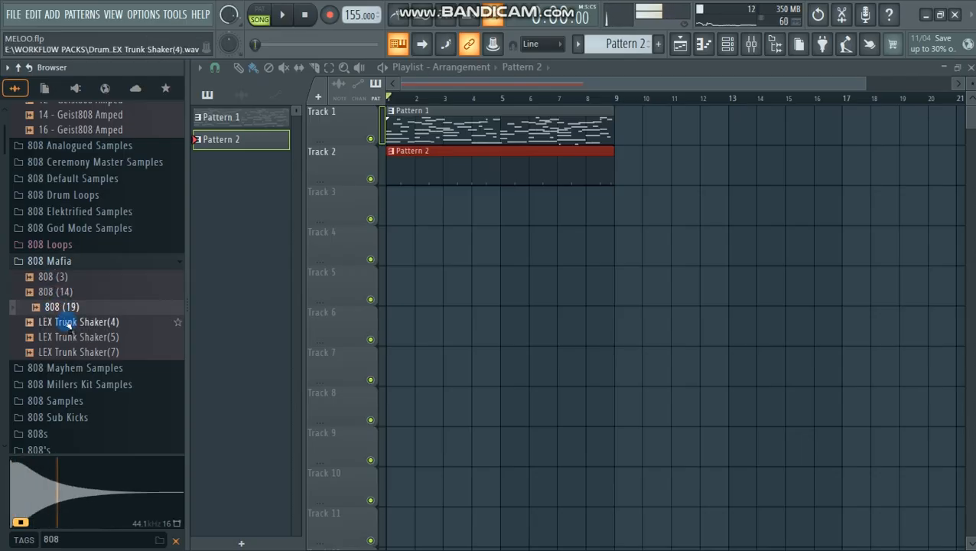
{"action": "left_click", "coordinate": [68, 322]}
{"action": "left_click", "coordinate": [74, 337]}
{"action": "left_click", "coordinate": [68, 352]}
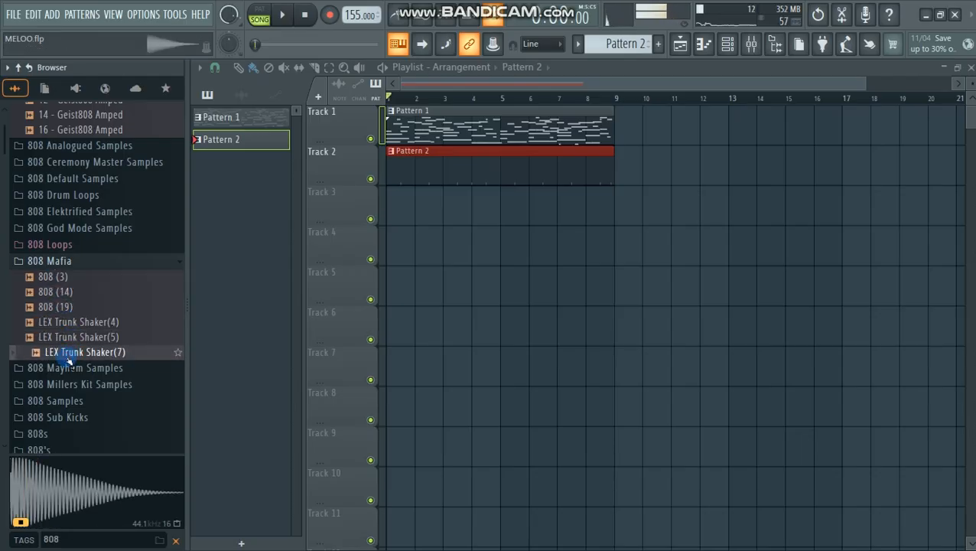
{"action": "left_click", "coordinate": [43, 292]}
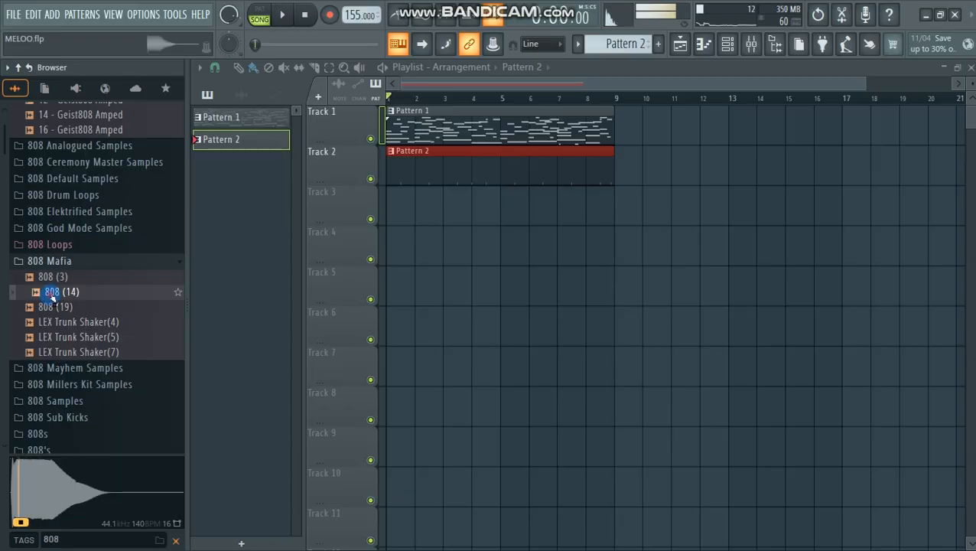
{"action": "left_click", "coordinate": [54, 277]}
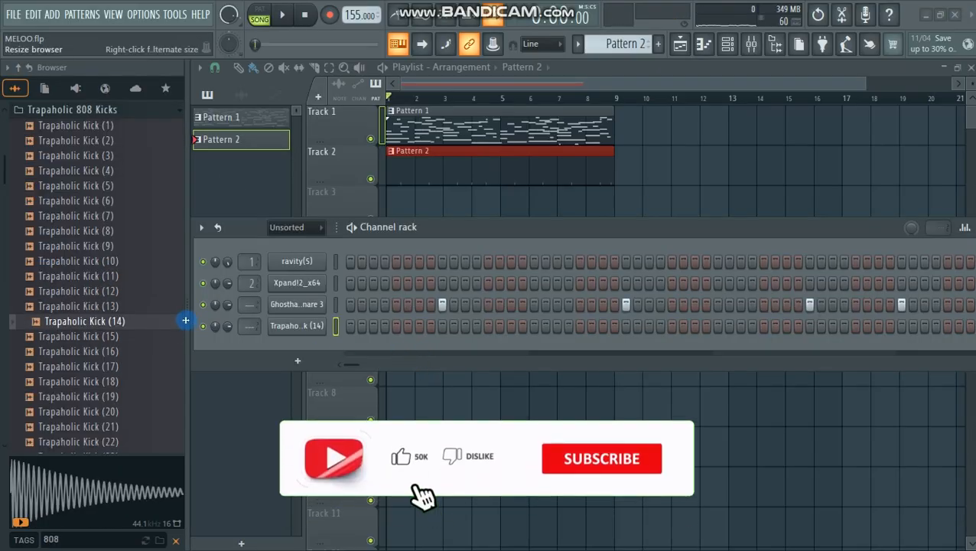
- Open the Trapaholic Kick (14) piano roll, set snapping to Step and place a C5 note at the start of bar 1
{"action": "left_click_drag", "start_coordinate": [185, 321], "coordinate": [2, 308]}
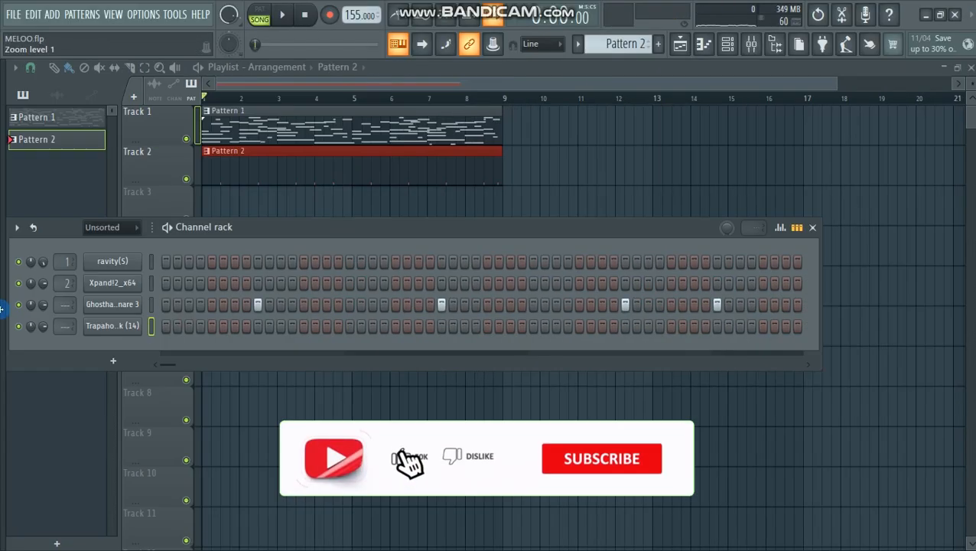
{"action": "left_click", "coordinate": [151, 325]}
{"action": "right_click", "coordinate": [121, 327]}
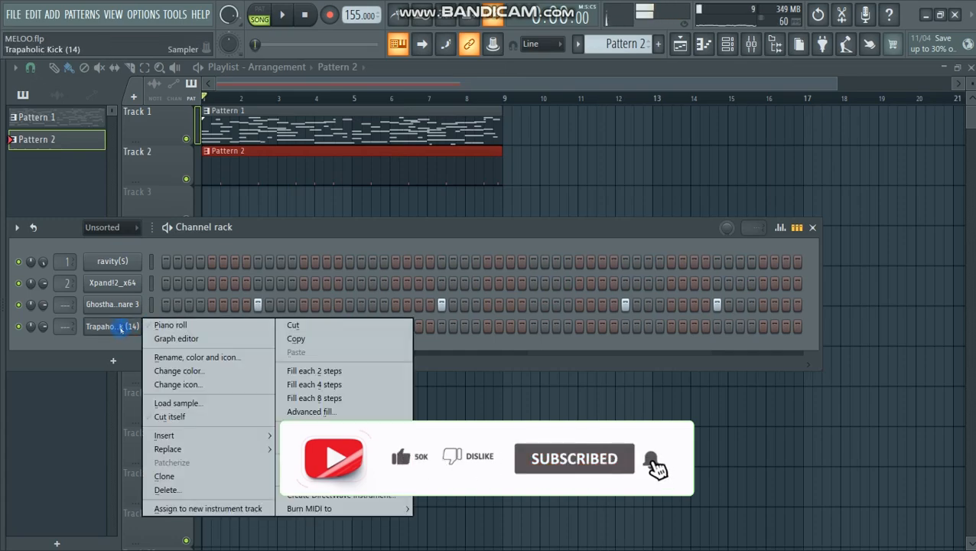
{"action": "left_click", "coordinate": [164, 324]}
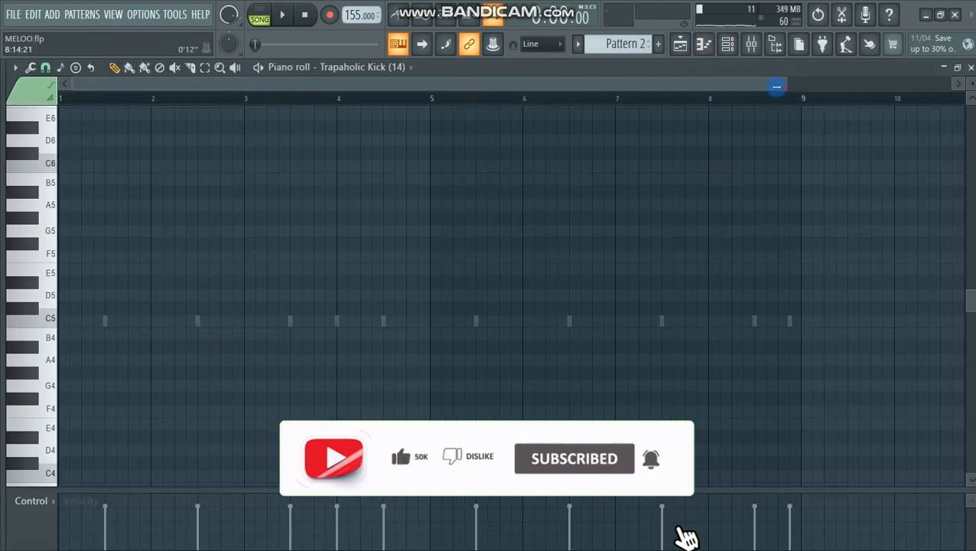
{"action": "left_click_drag", "start_coordinate": [776, 87], "coordinate": [350, 85]}
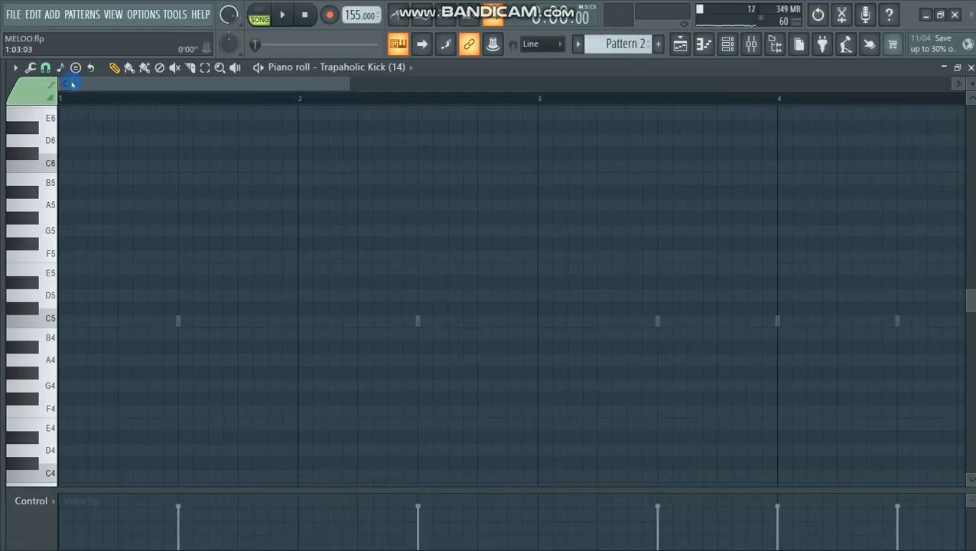
{"action": "left_click", "coordinate": [44, 68]}
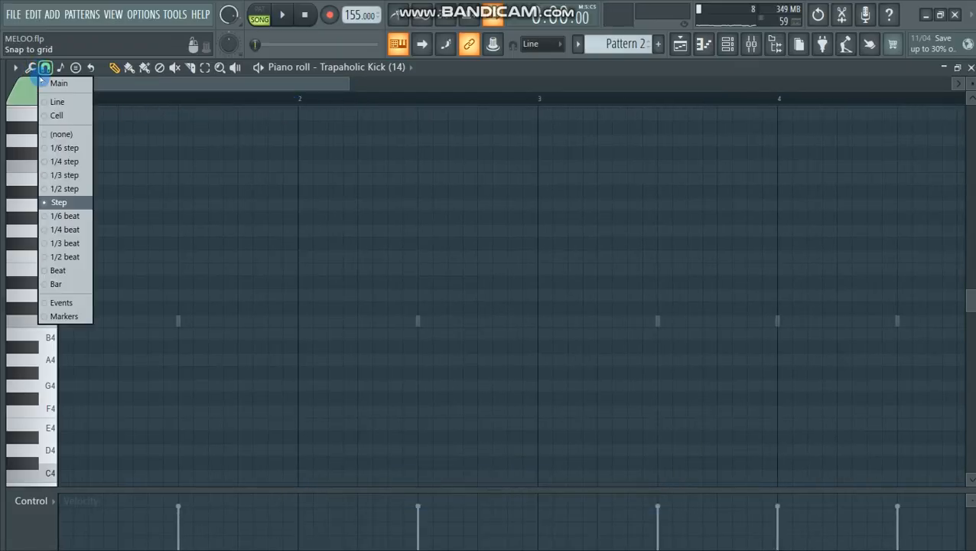
{"action": "left_click", "coordinate": [69, 202]}
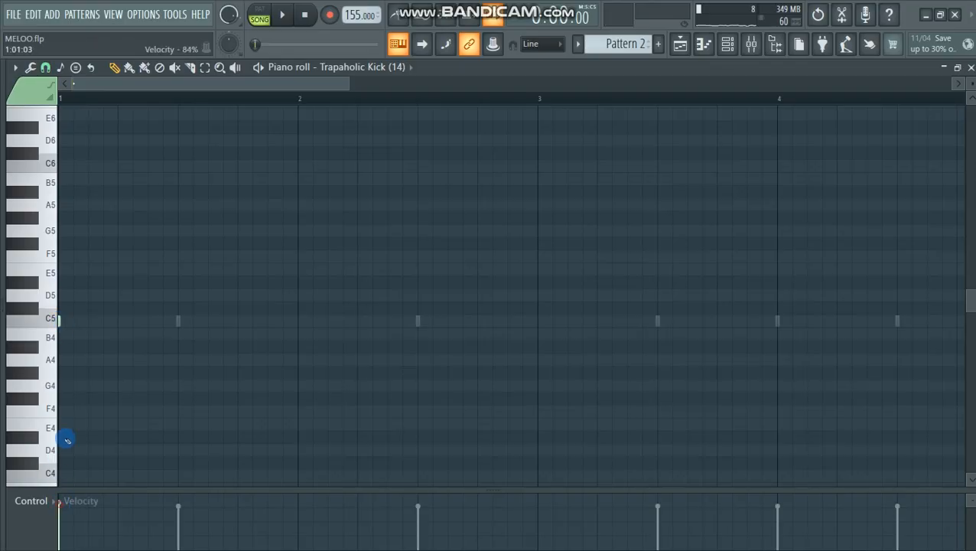
- During playback, add C5 kick notes on steps 13 and 15 of bar 1, steps 5 and 13 of bar 2, and step 1 of bar 3
{"action": "key", "text": "space"}
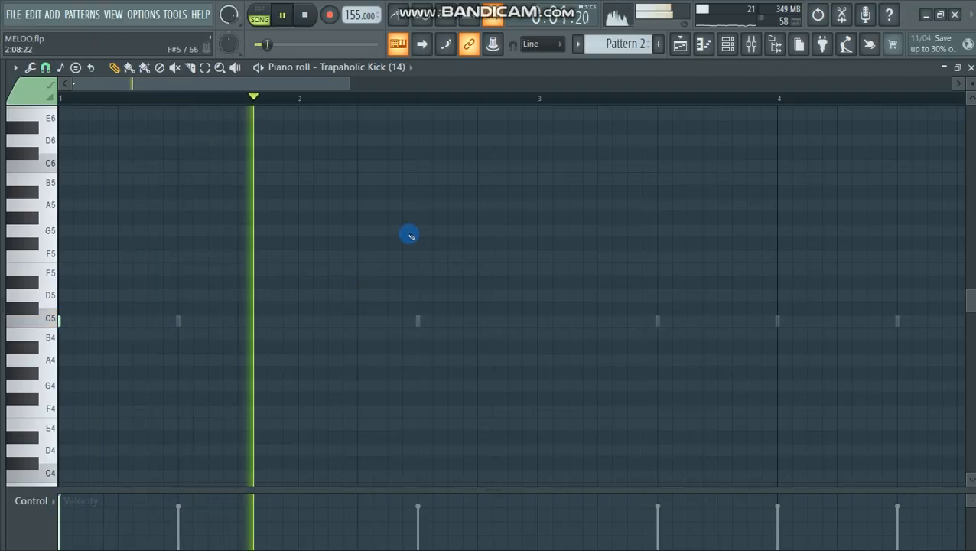
{"action": "left_click", "coordinate": [244, 322]}
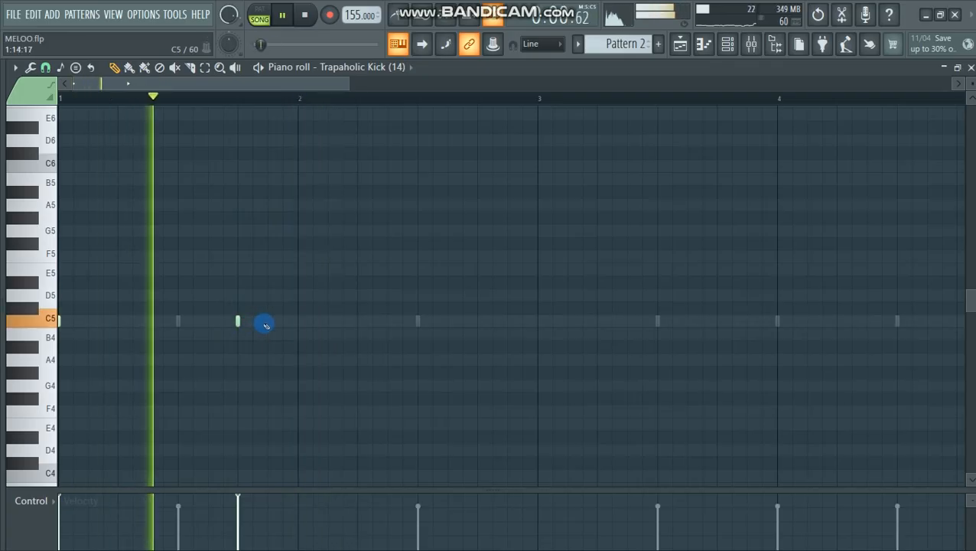
{"action": "left_click", "coordinate": [272, 322]}
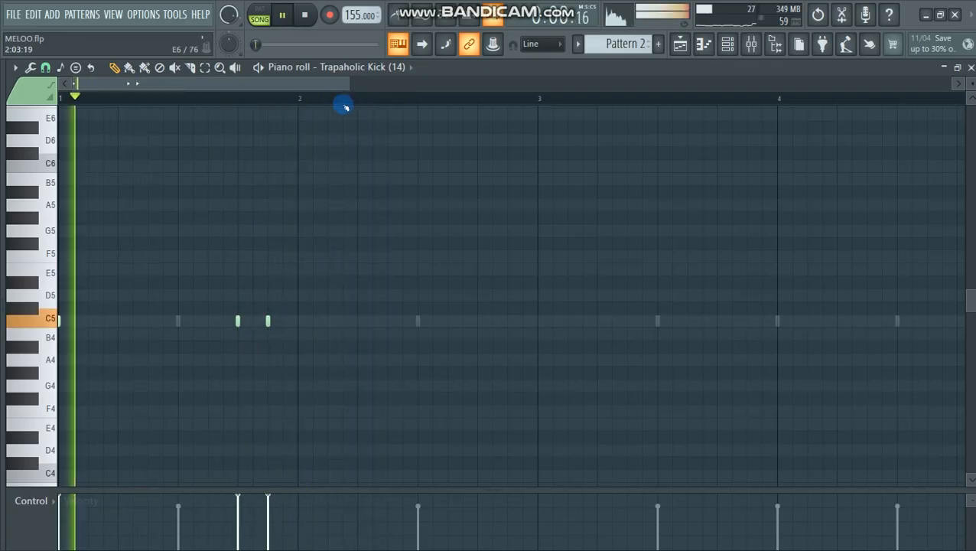
{"action": "left_click_drag", "start_coordinate": [349, 86], "coordinate": [395, 85]}
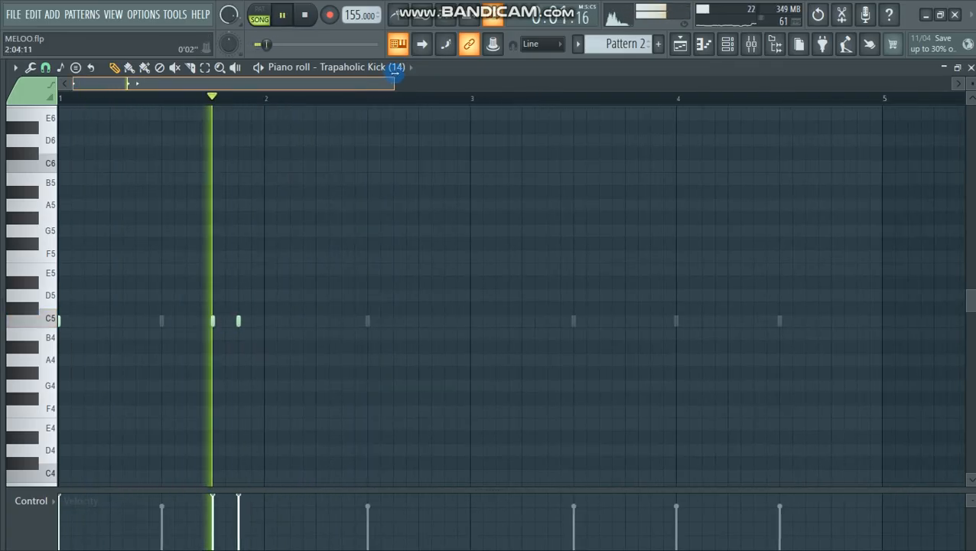
{"action": "left_click", "coordinate": [316, 321]}
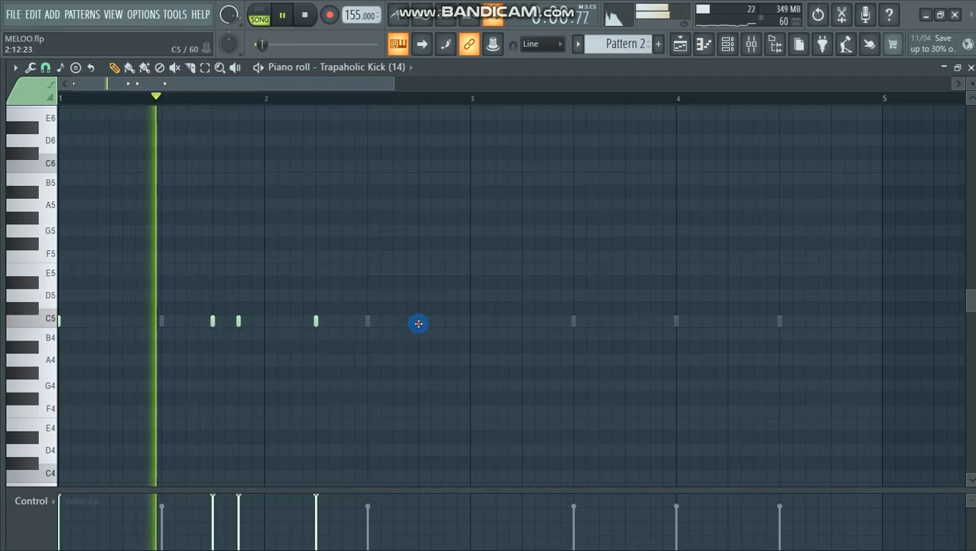
{"action": "left_click", "coordinate": [418, 321]}
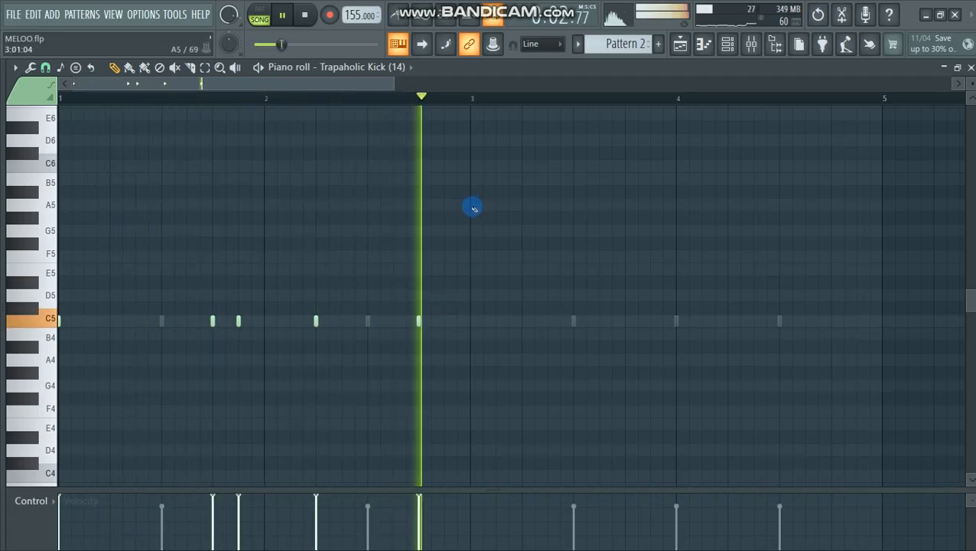
{"action": "left_click", "coordinate": [470, 320]}
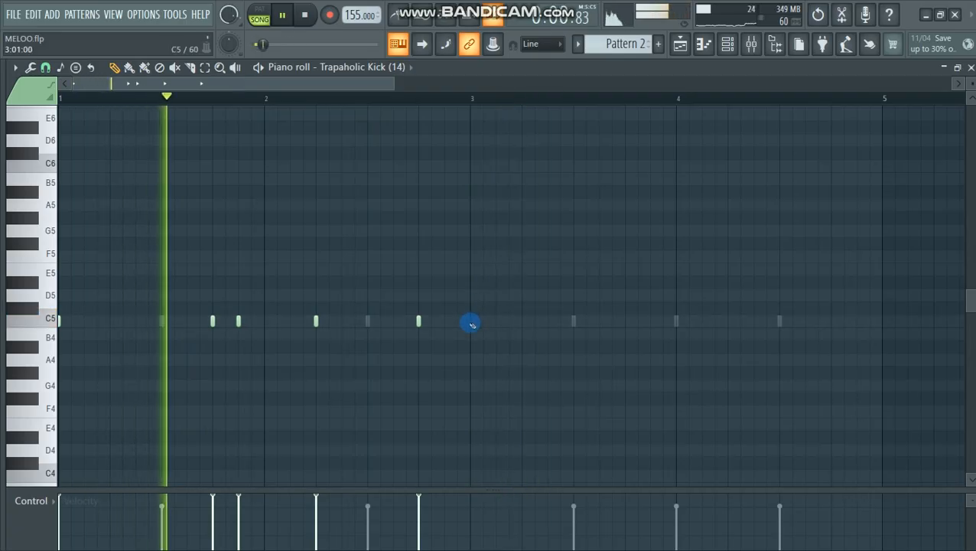
- Add C5 kick notes on step 13 of bar 3 and on steps 11, 15 and 16 of bar 4
{"action": "left_click_drag", "start_coordinate": [318, 86], "coordinate": [376, 95]}
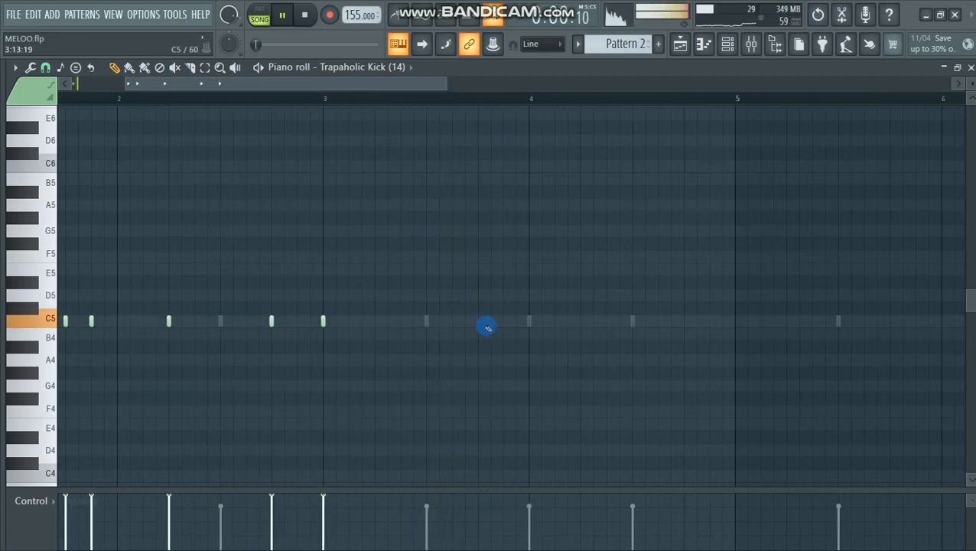
{"action": "left_click", "coordinate": [489, 322]}
{"action": "left_click", "coordinate": [485, 321]}
{"action": "left_click", "coordinate": [510, 321]}
{"action": "left_click", "coordinate": [537, 321]}
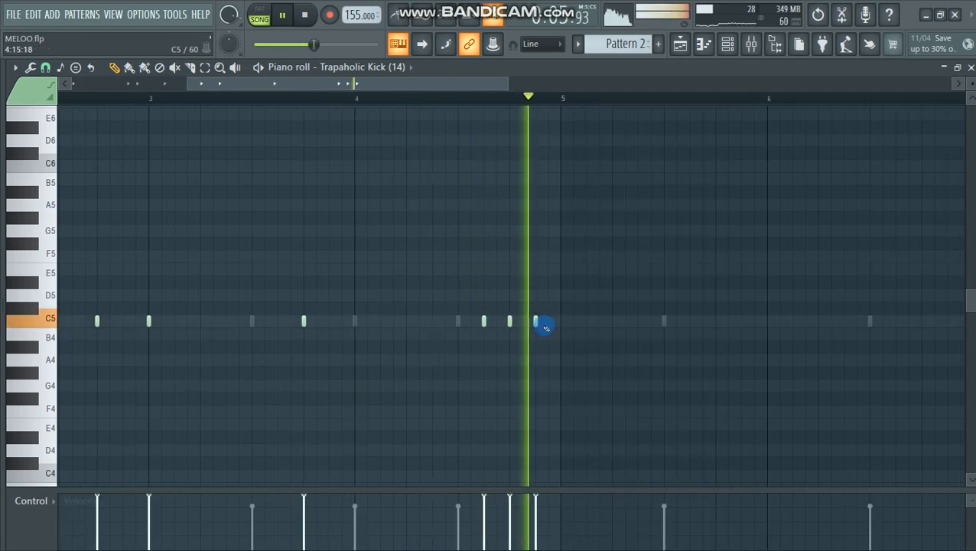
{"action": "right_click", "coordinate": [509, 321]}
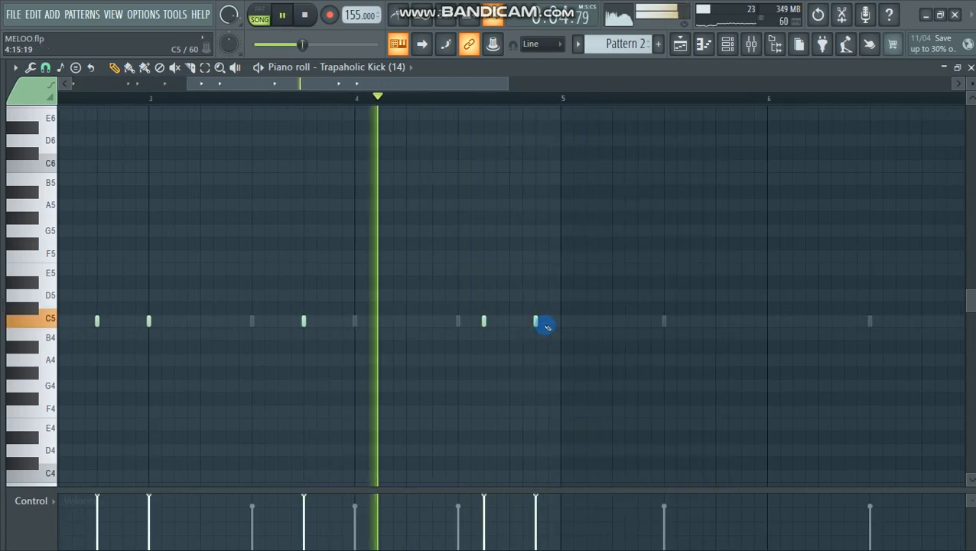
{"action": "left_click", "coordinate": [548, 322]}
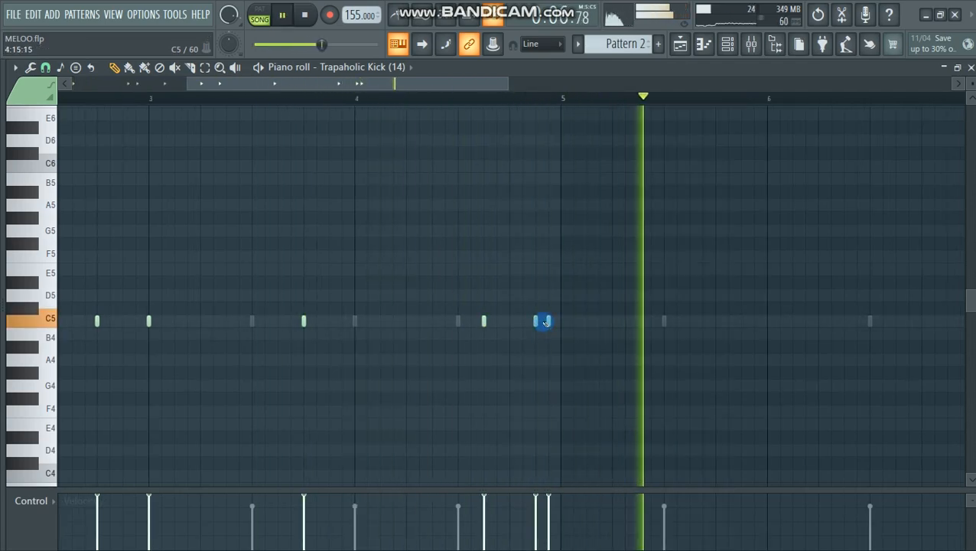
- Duplicate the four-bar C5 kick pattern into bars 5–8 and listen to it
{"action": "key", "text": "ctrl+b"}
{"action": "scroll", "coordinate": [250, 87], "scroll_direction": "down", "scroll_amount": 3}
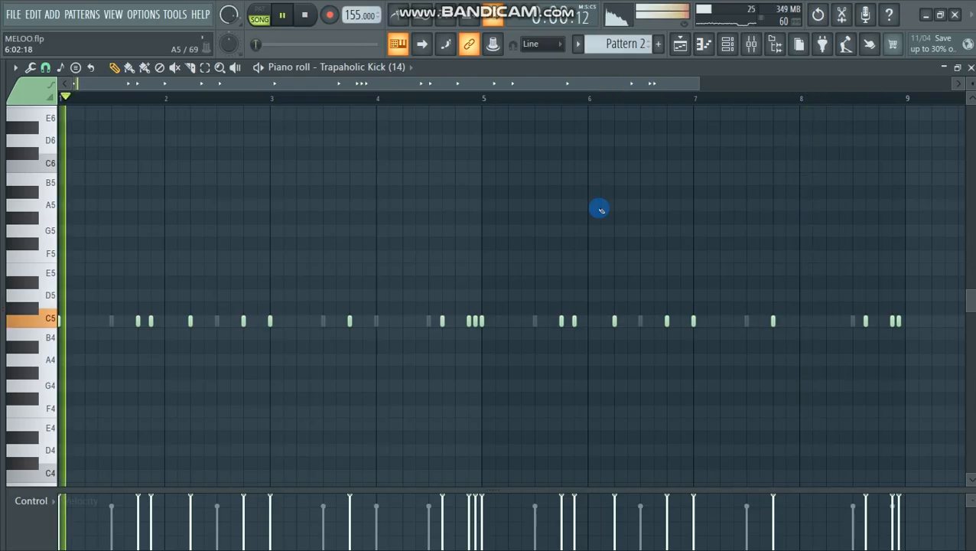
{"action": "key", "text": "space"}
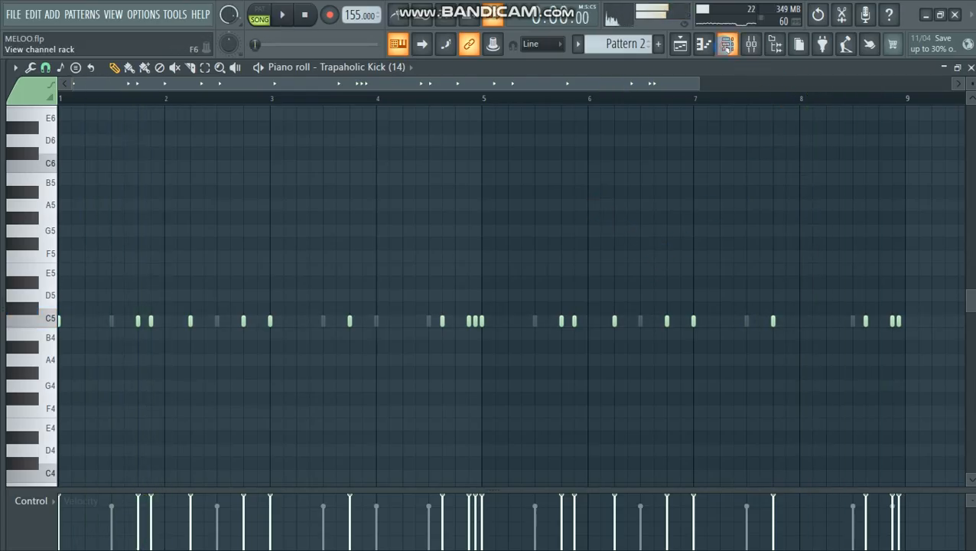
- Normalize the Trapaholic Kick (14) sample, raise its volume multiplier to 132%, and check it in playback
{"action": "left_click", "coordinate": [727, 44]}
{"action": "left_click", "coordinate": [131, 327]}
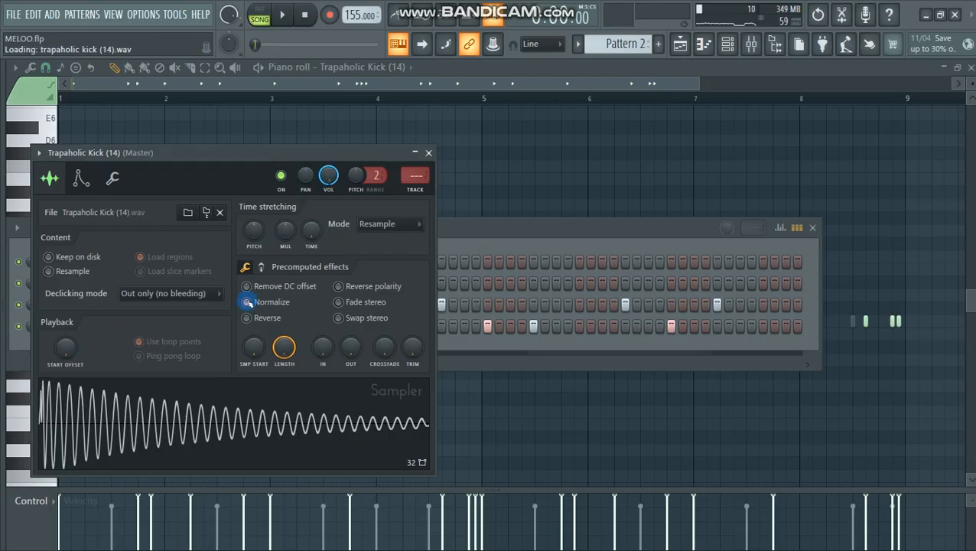
{"action": "left_click", "coordinate": [80, 181]}
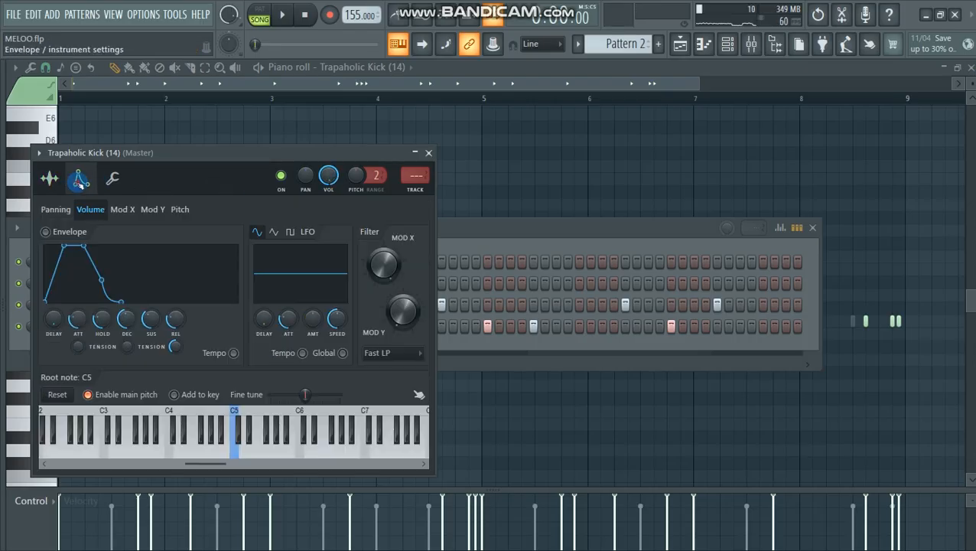
{"action": "left_click", "coordinate": [106, 178]}
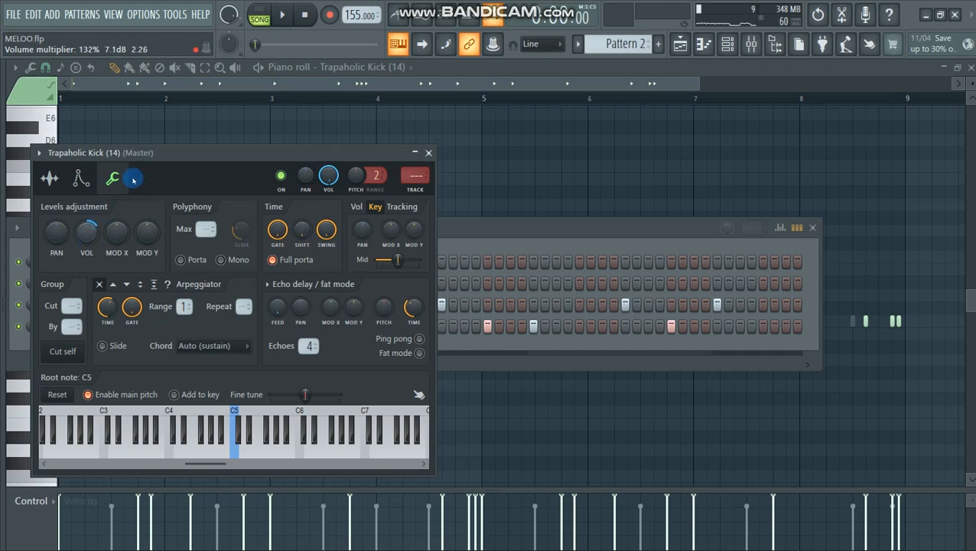
{"action": "left_click_drag", "start_coordinate": [174, 155], "coordinate": [251, 162]}
{"action": "key", "text": "space"}
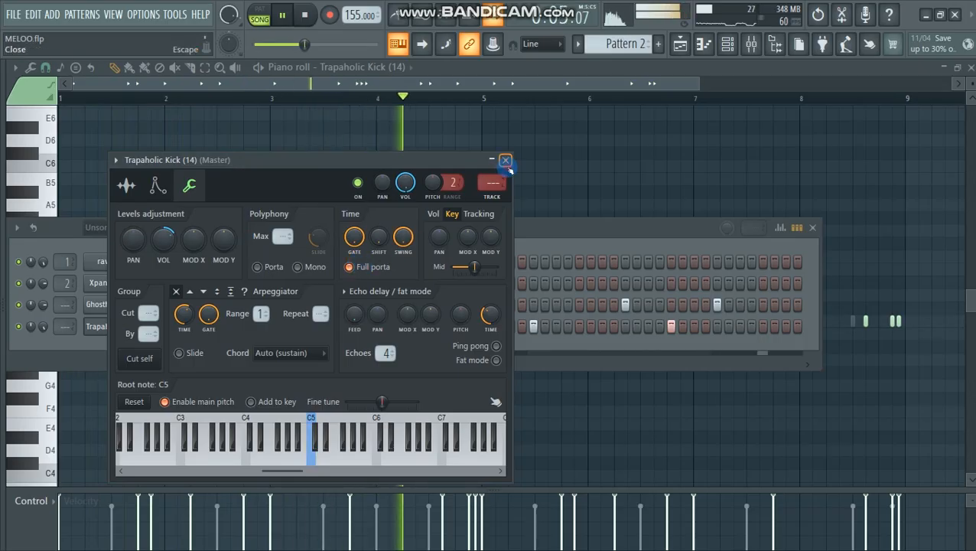
{"action": "left_click", "coordinate": [505, 161]}
{"action": "left_click_drag", "start_coordinate": [380, 229], "coordinate": [528, 228]}
{"action": "left_click", "coordinate": [902, 225]}
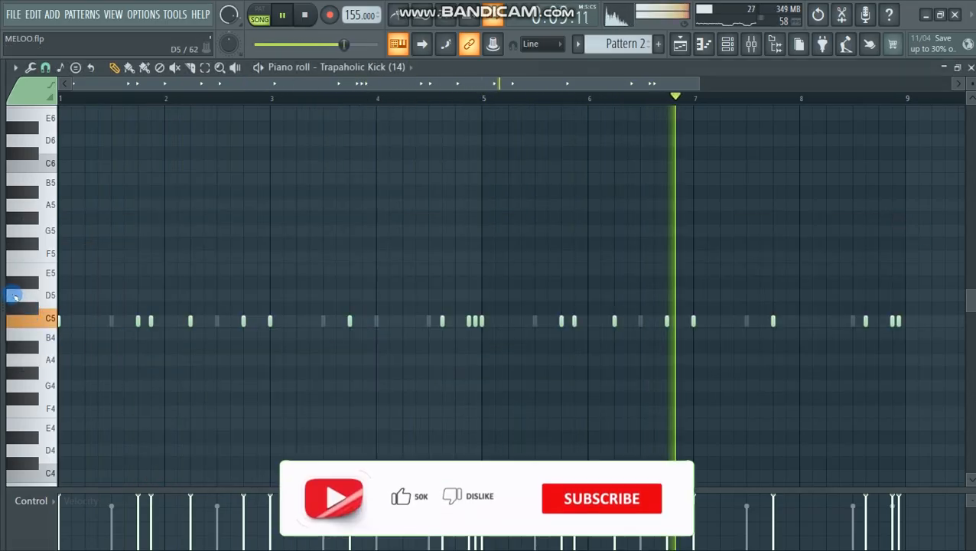
- Search the browser for HI and audition the 2Hit 8 (11) sample in the Hi-Hats folder
{"action": "key", "text": "alt+F8"}
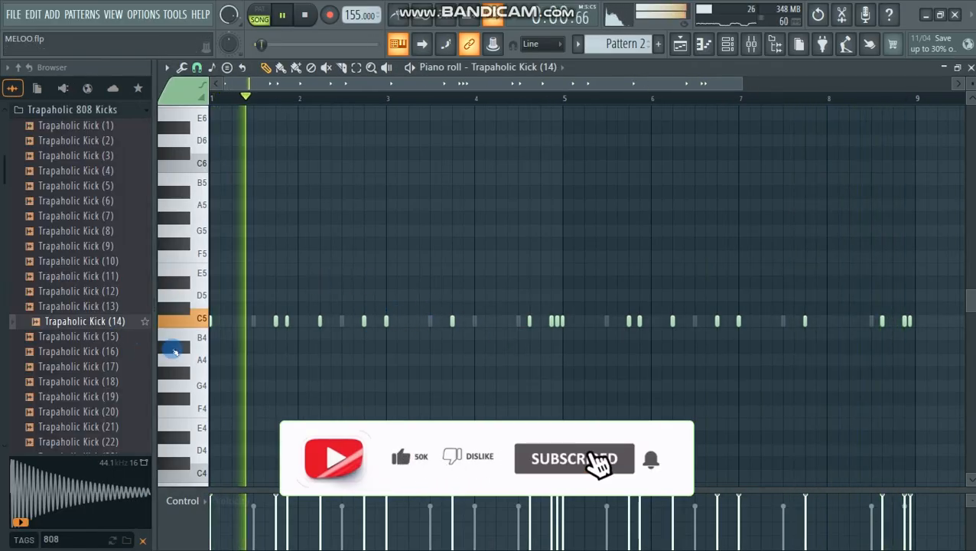
{"action": "key", "text": "space"}
{"action": "scroll", "coordinate": [103, 305], "scroll_direction": "up", "scroll_amount": 5}
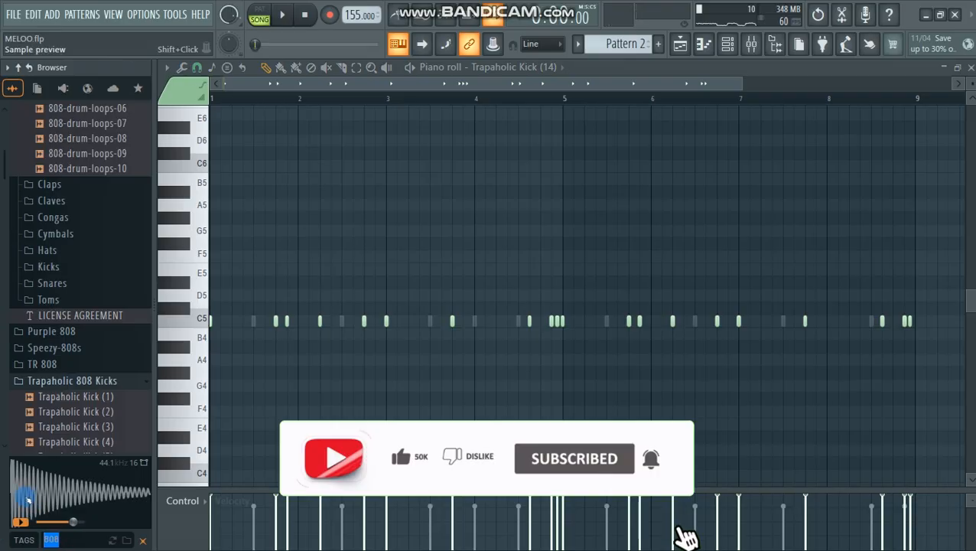
{"action": "type", "text": "HI"}
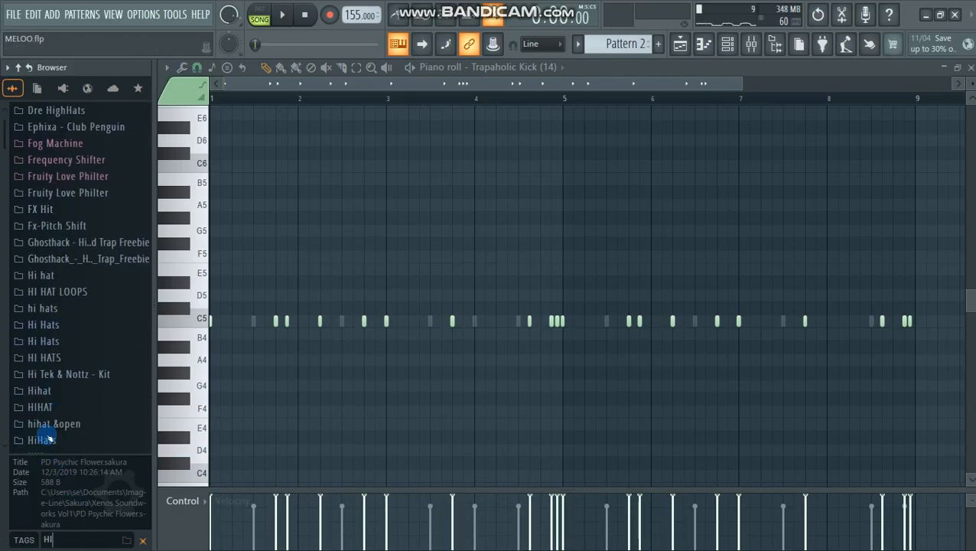
{"action": "left_click", "coordinate": [48, 437]}
{"action": "left_click", "coordinate": [56, 277]}
- Add 2Hit 8 (11) as a new channel below the Trapaholic kick and fill it every 2 steps
{"action": "left_click", "coordinate": [724, 49]}
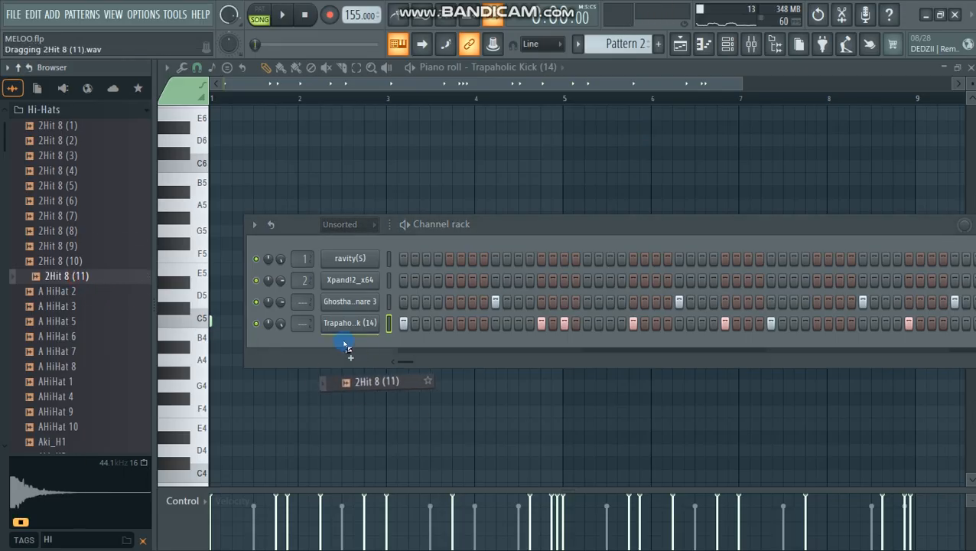
{"action": "left_click_drag", "start_coordinate": [346, 346], "coordinate": [350, 346]}
{"action": "right_click", "coordinate": [350, 347]}
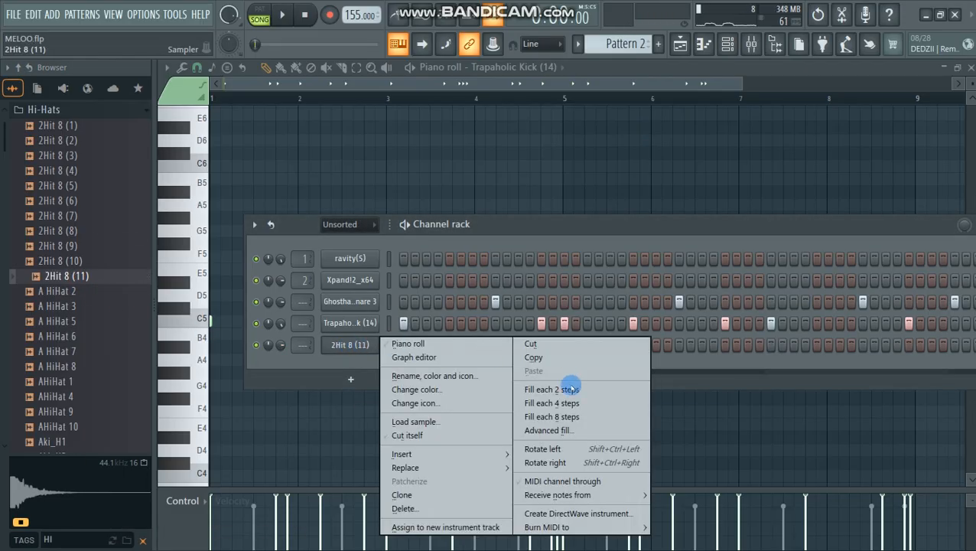
{"action": "left_click", "coordinate": [551, 392]}
- Select all the 2Hit 8 (11) notes in the piano roll and move them two steps forward while the song plays
{"action": "right_click", "coordinate": [354, 346]}
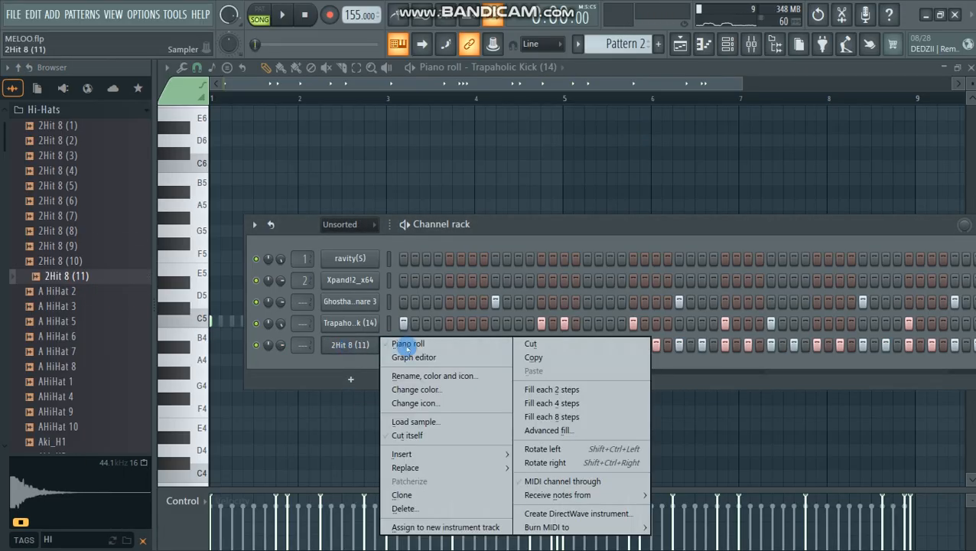
{"action": "left_click", "coordinate": [401, 342]}
{"action": "key", "text": "alt+F8"}
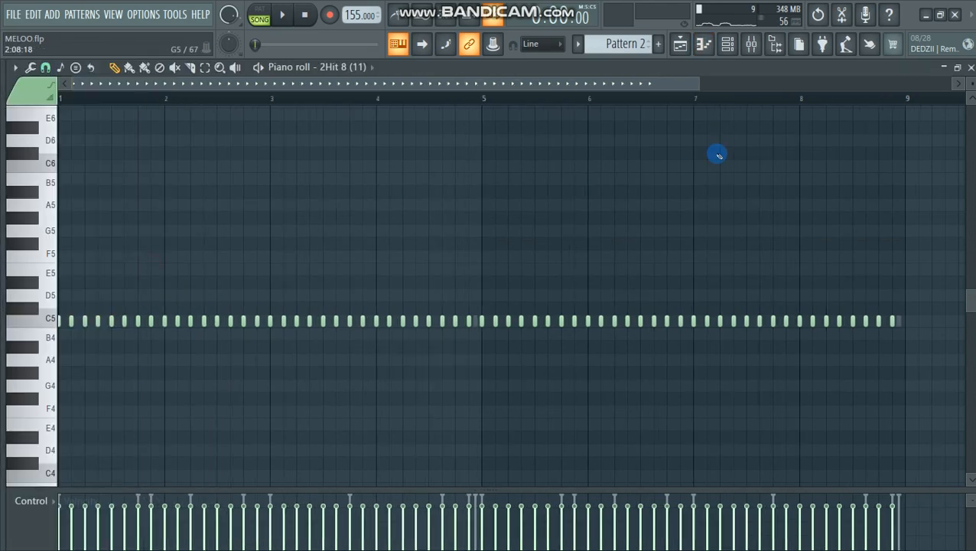
{"action": "left_click_drag", "start_coordinate": [697, 86], "coordinate": [750, 105]}
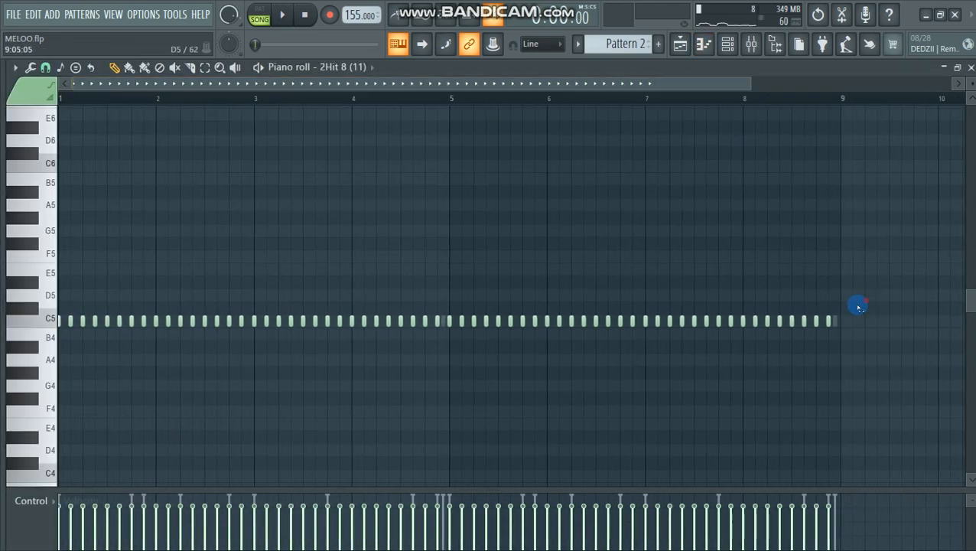
{"action": "left_click_drag", "start_coordinate": [862, 289], "coordinate": [10, 337]}
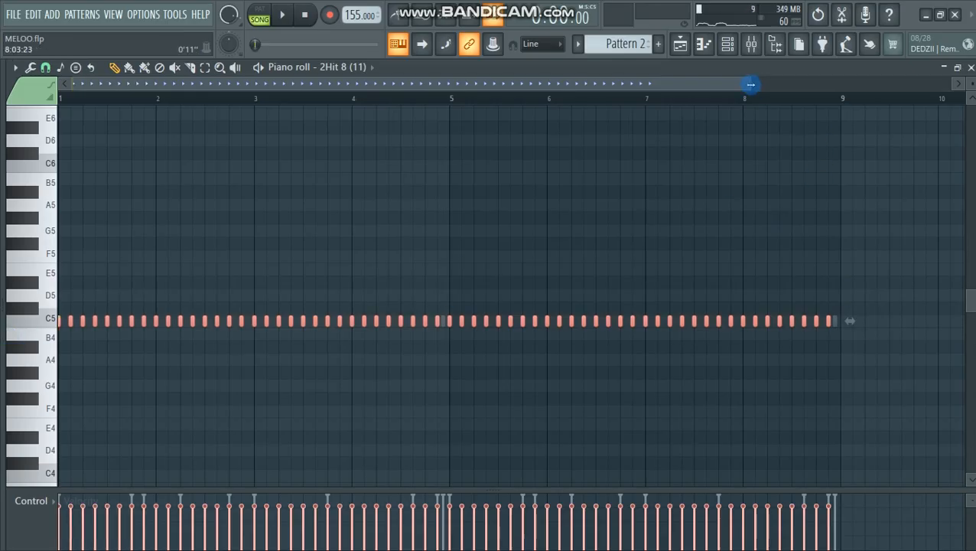
{"action": "left_click_drag", "start_coordinate": [750, 85], "coordinate": [334, 107]}
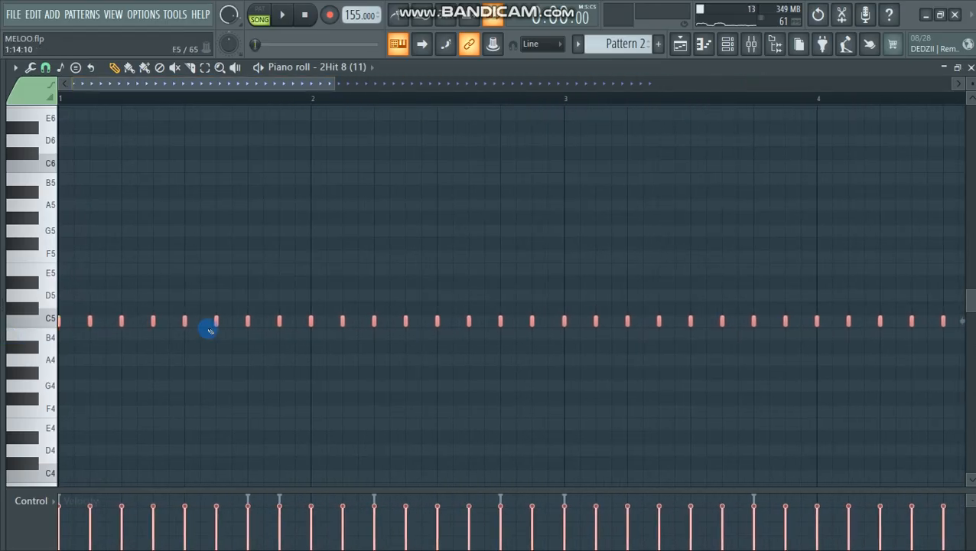
{"action": "key", "text": "space"}
{"action": "left_click_drag", "start_coordinate": [86, 323], "coordinate": [155, 322]}
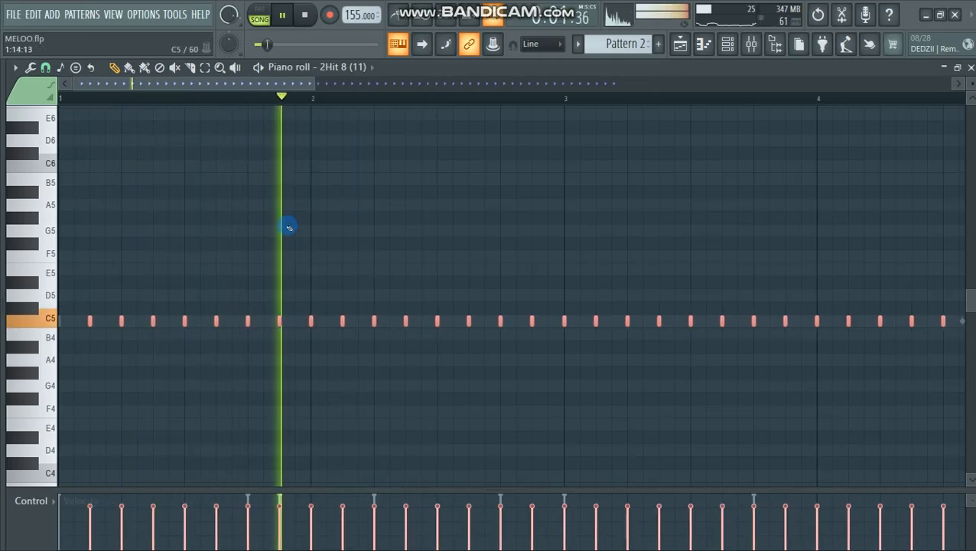
- Delete the last 2Hit 8 (11) note at the start of bar 9, leaving the hi-hats within eight bars
{"action": "left_click_drag", "start_coordinate": [351, 83], "coordinate": [665, 84]}
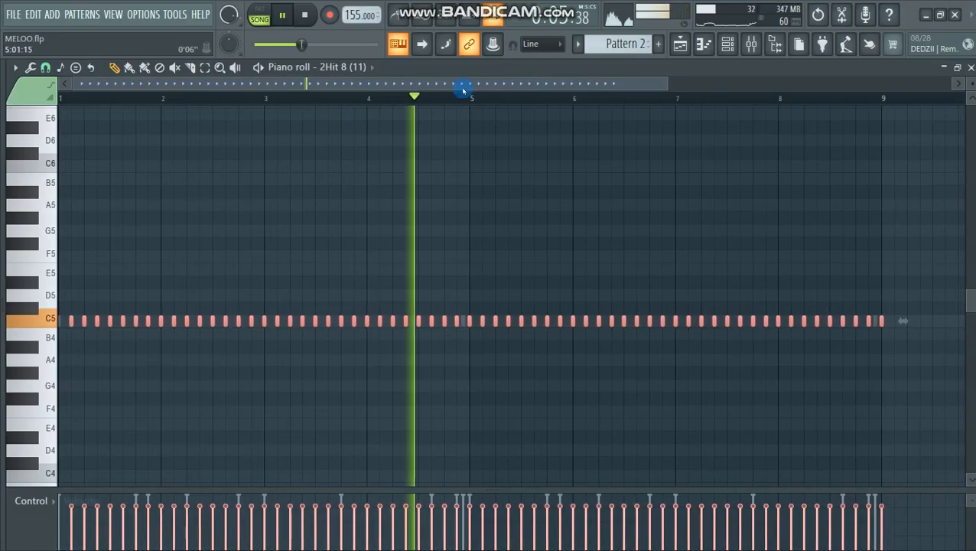
{"action": "left_click_drag", "start_coordinate": [470, 83], "coordinate": [519, 84]}
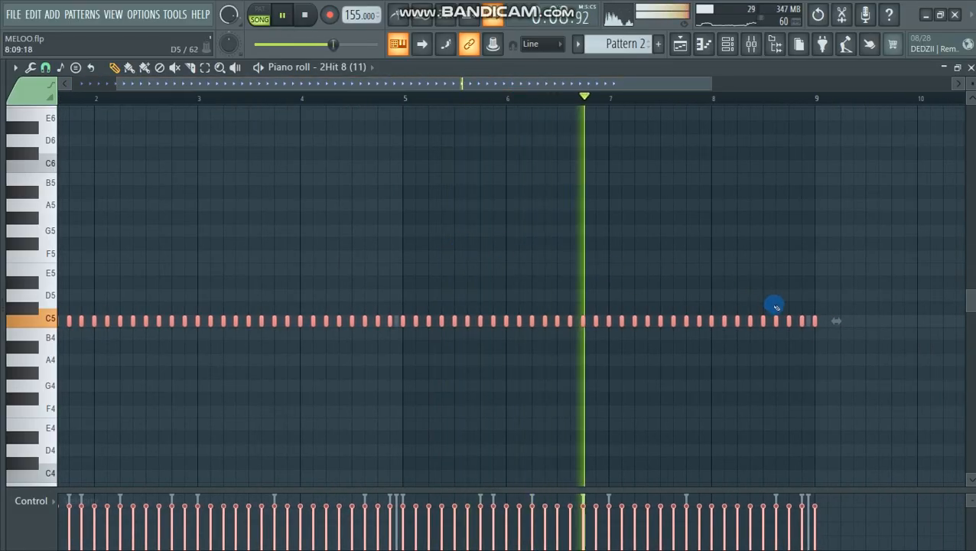
{"action": "left_click", "coordinate": [813, 322]}
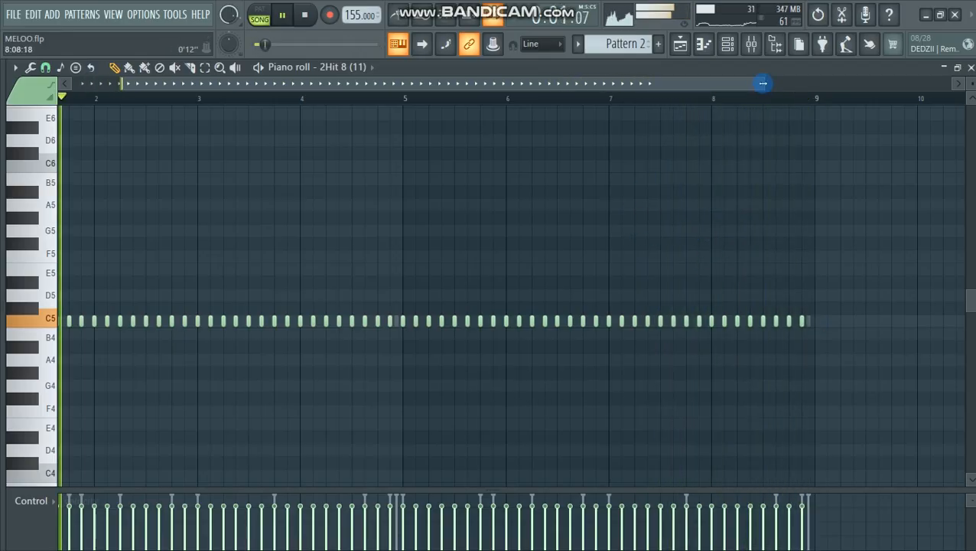
- Set the snap to 1/6 beat, draw a three-note C5 hi-hat roll over half a beat in bar 2, and play it back
{"action": "left_click_drag", "start_coordinate": [762, 83], "coordinate": [367, 84]}
{"action": "key", "text": "space"}
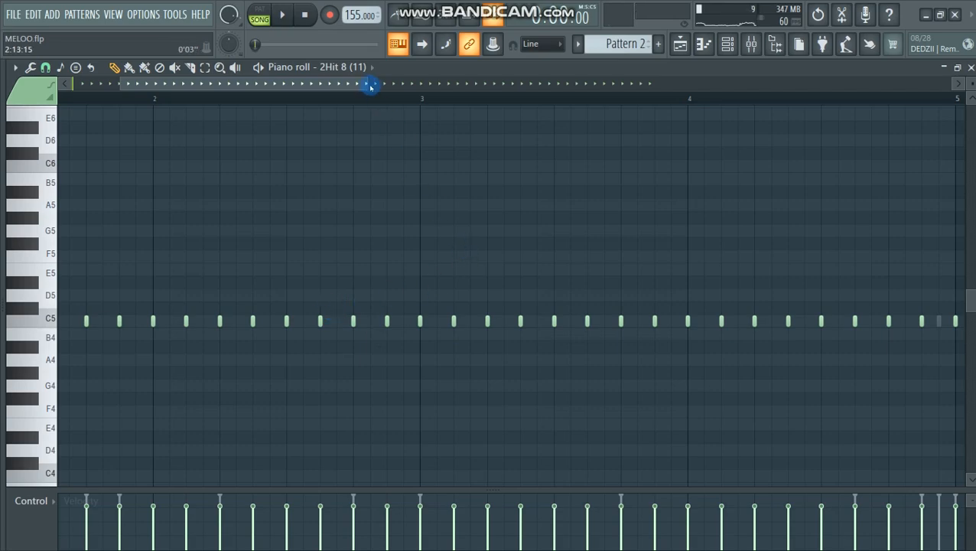
{"action": "left_click_drag", "start_coordinate": [371, 87], "coordinate": [312, 84]}
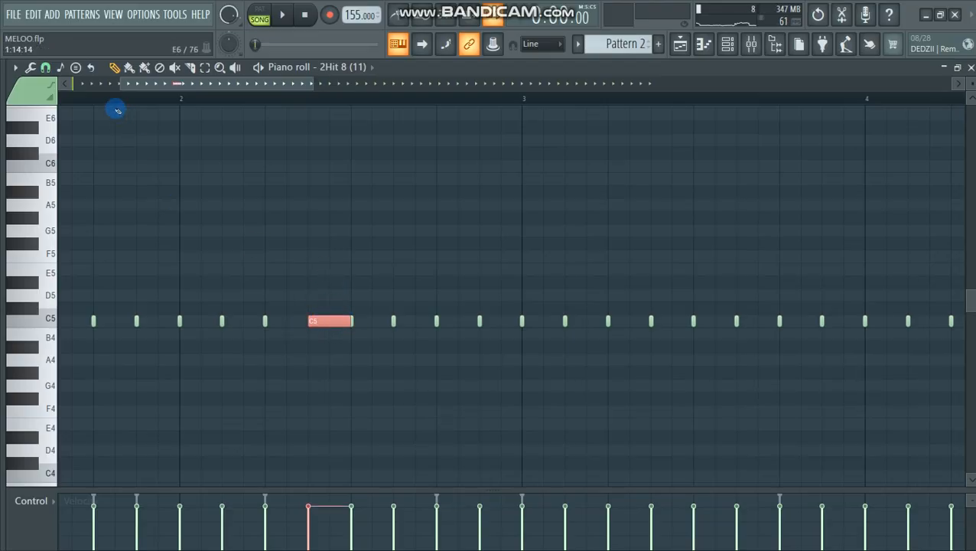
{"action": "left_click", "coordinate": [45, 67]}
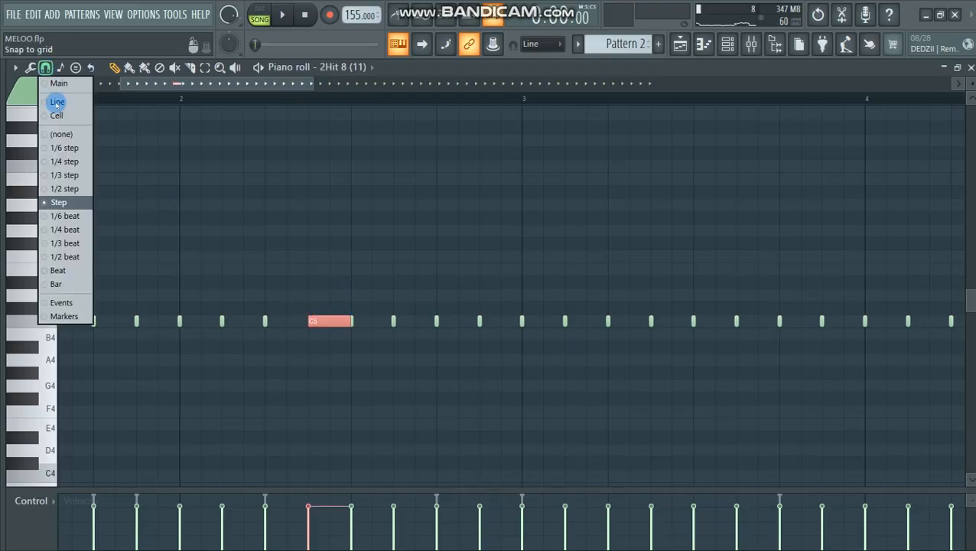
{"action": "left_click", "coordinate": [65, 230]}
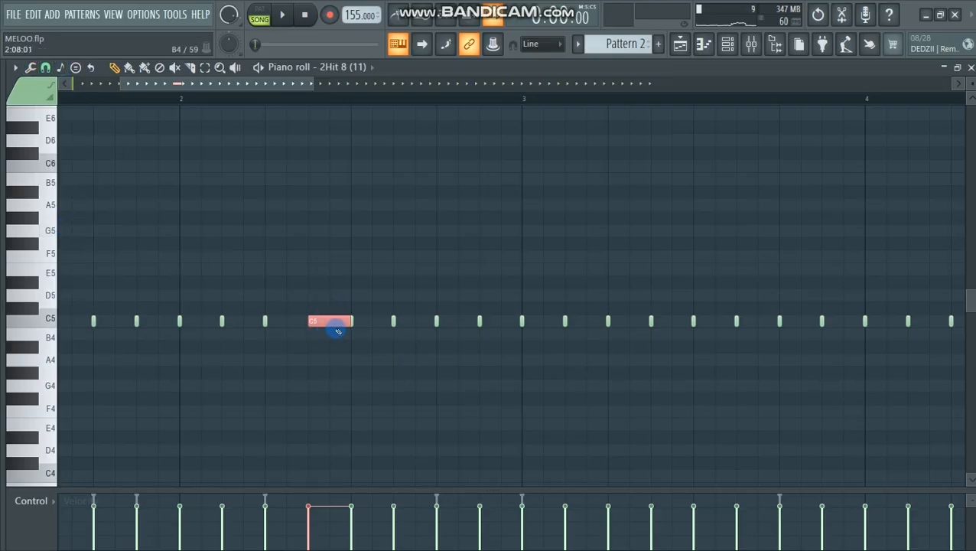
{"action": "left_click", "coordinate": [45, 68]}
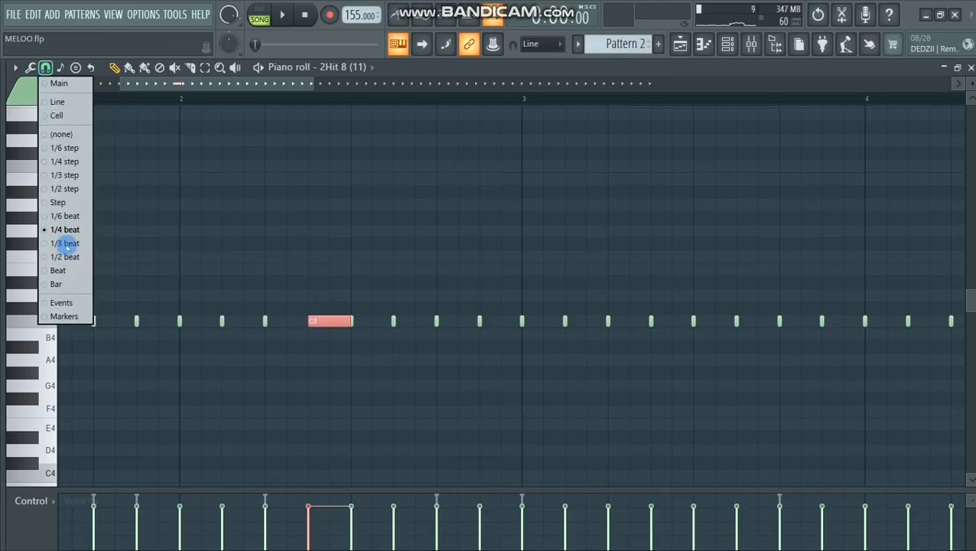
{"action": "left_click", "coordinate": [66, 216]}
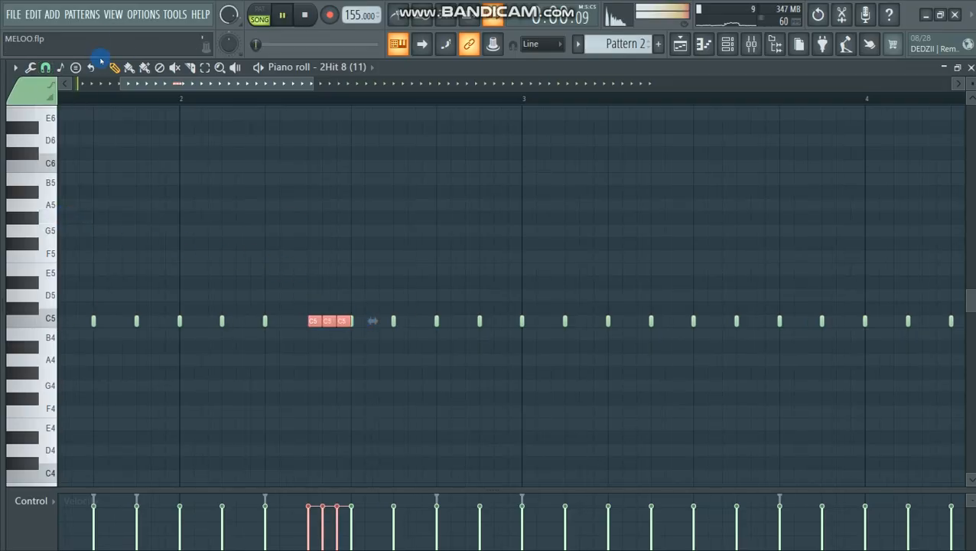
{"action": "left_click_drag", "start_coordinate": [120, 81], "coordinate": [7, 74]}
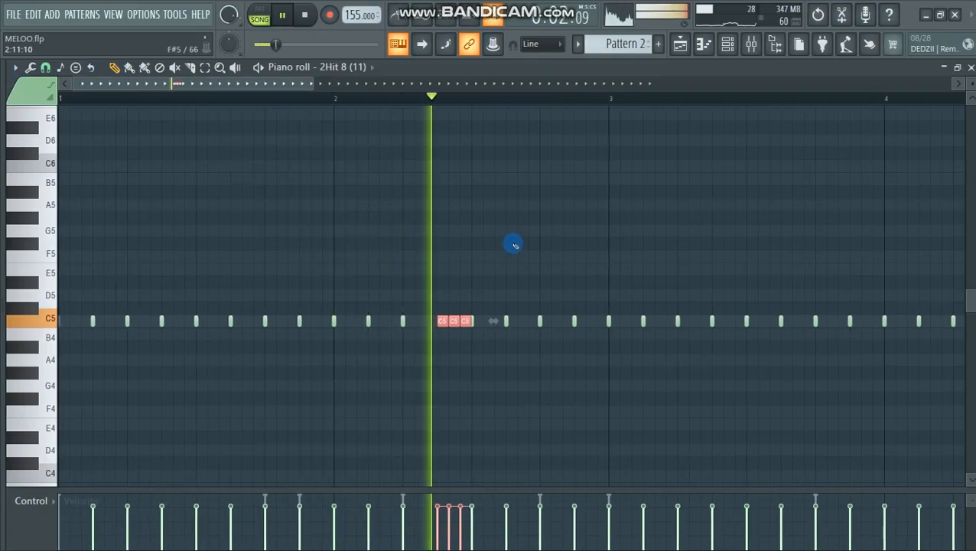
- Replace the hi-hat notes on the last beat of bar 8 with four consecutive one-step C5 notes and play the pattern
{"action": "left_click_drag", "start_coordinate": [255, 87], "coordinate": [675, 107]}
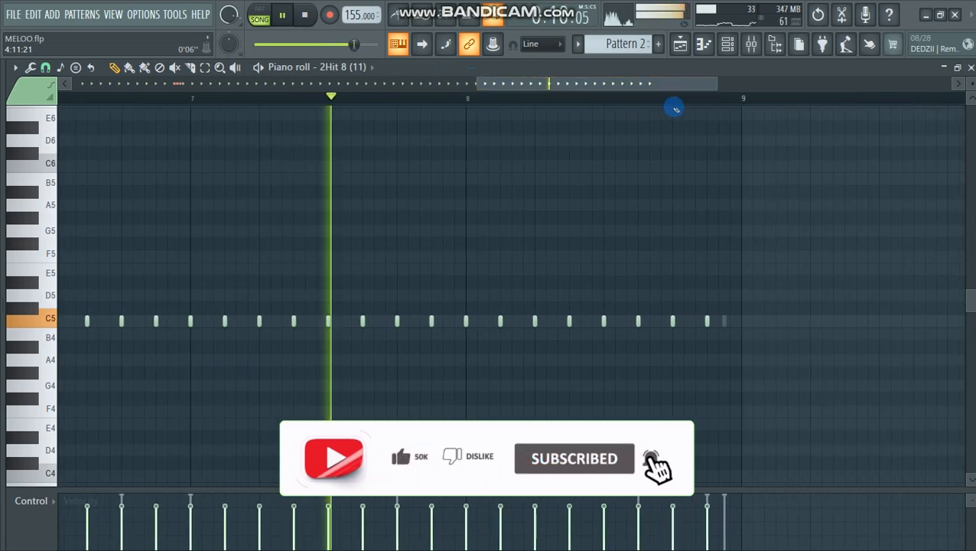
{"action": "key", "text": "space"}
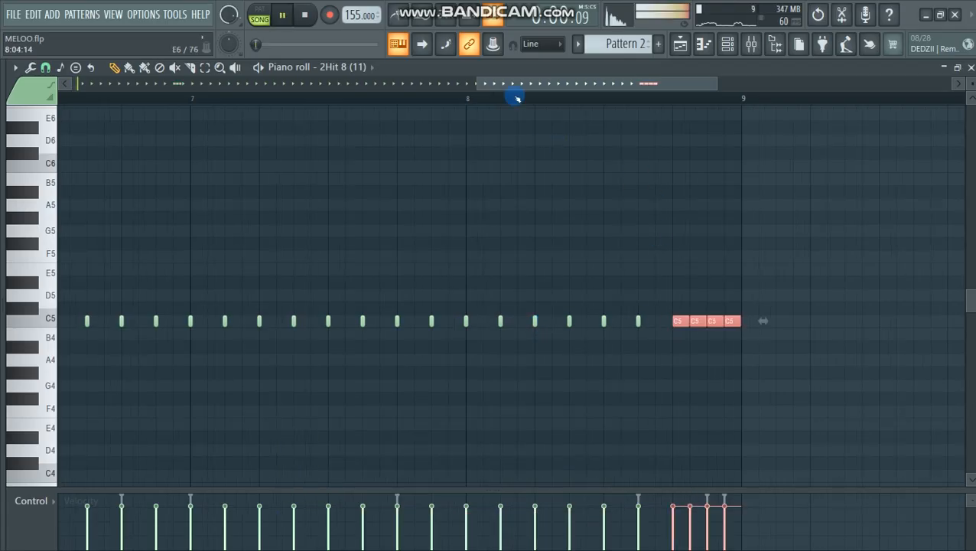
{"action": "left_click_drag", "start_coordinate": [477, 87], "coordinate": [71, 86]}
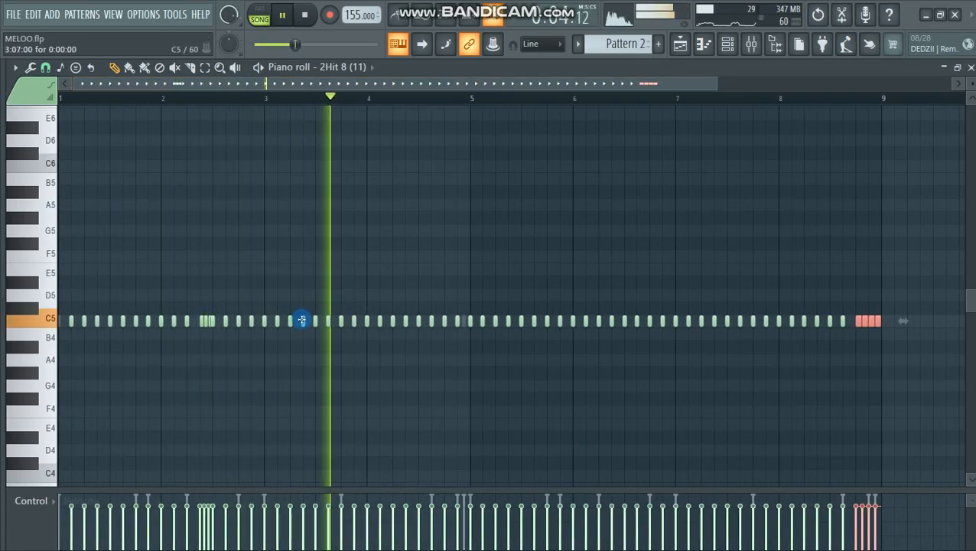
{"action": "left_click", "coordinate": [265, 218]}
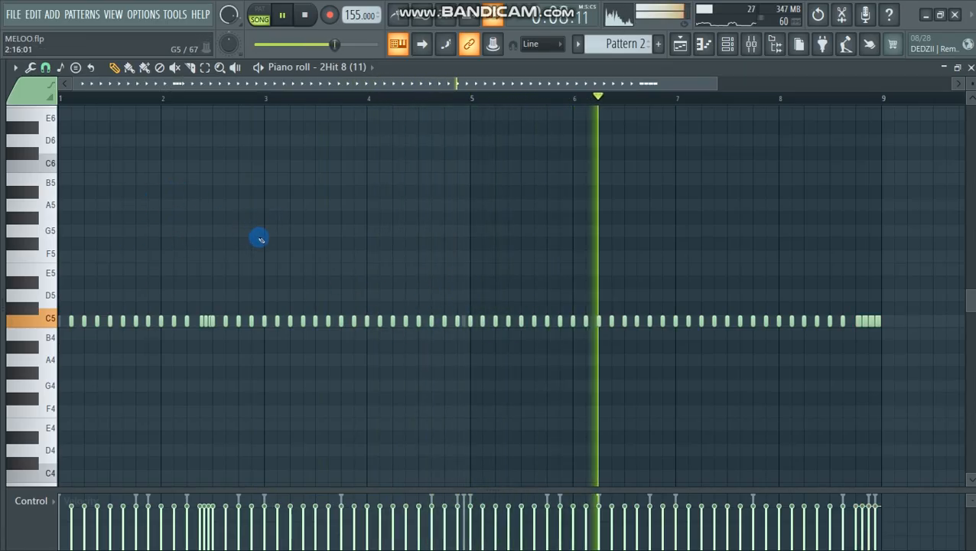
- Add three short A4 hi-hat notes on steps 13, 14 and 16 of bar 1 and play them
{"action": "left_click_drag", "start_coordinate": [462, 492], "coordinate": [468, 457]}
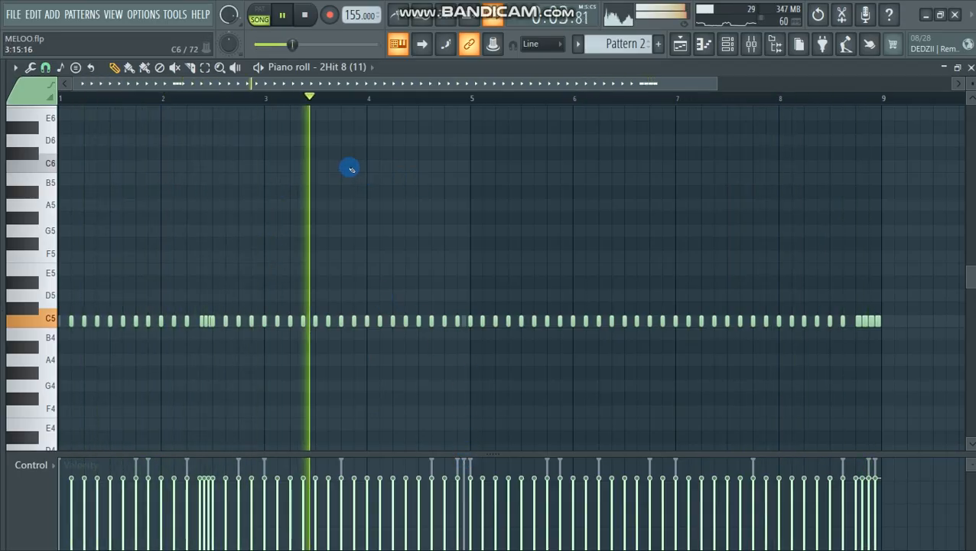
{"action": "key", "text": "space"}
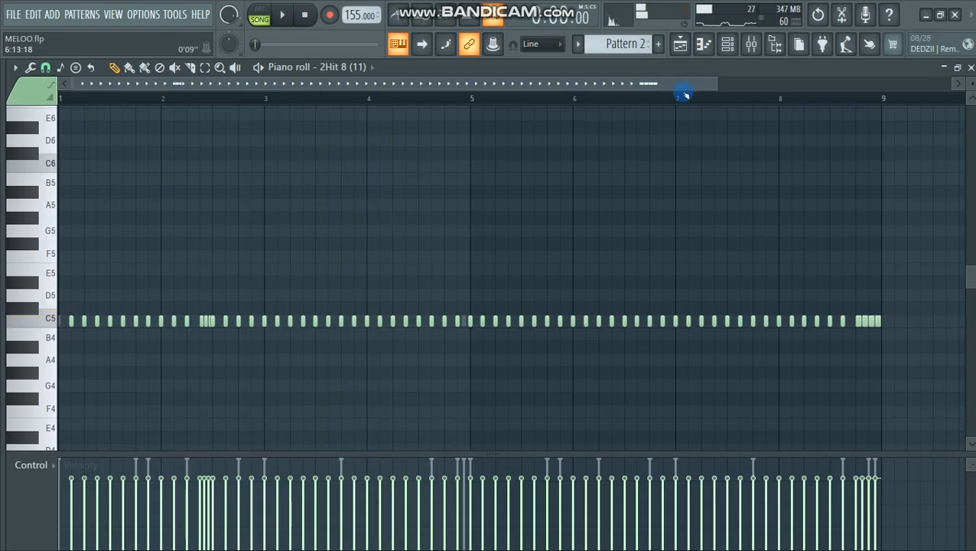
{"action": "left_click_drag", "start_coordinate": [718, 88], "coordinate": [336, 323]}
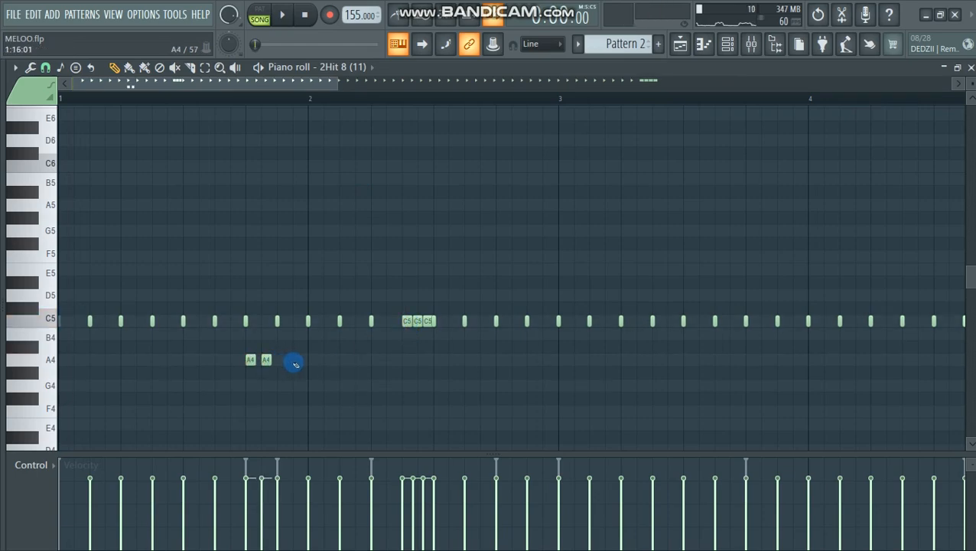
{"action": "key", "text": "space"}
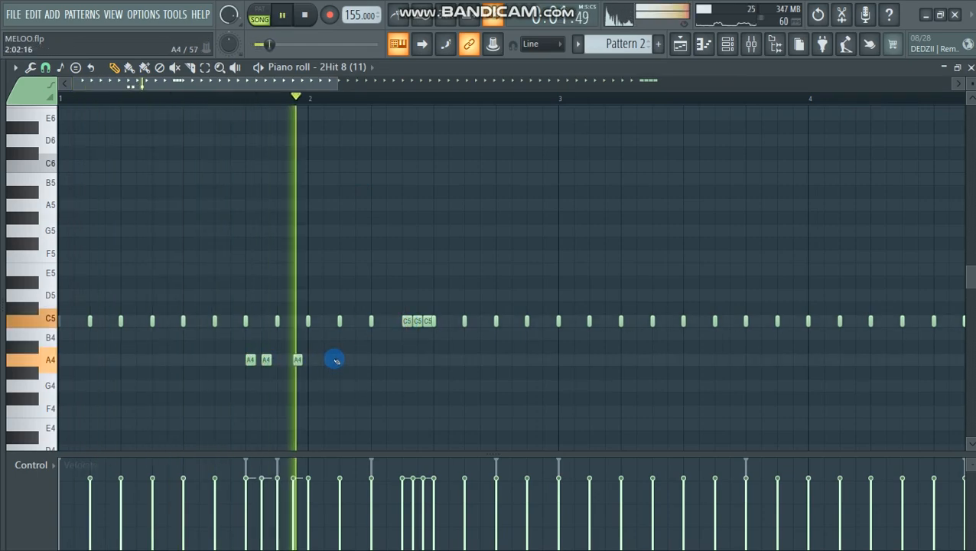
- Build a descending hi-hat run of A4, G#4, G4 and F4 on the last beat of bar 3
{"action": "left_click_drag", "start_coordinate": [272, 82], "coordinate": [373, 93]}
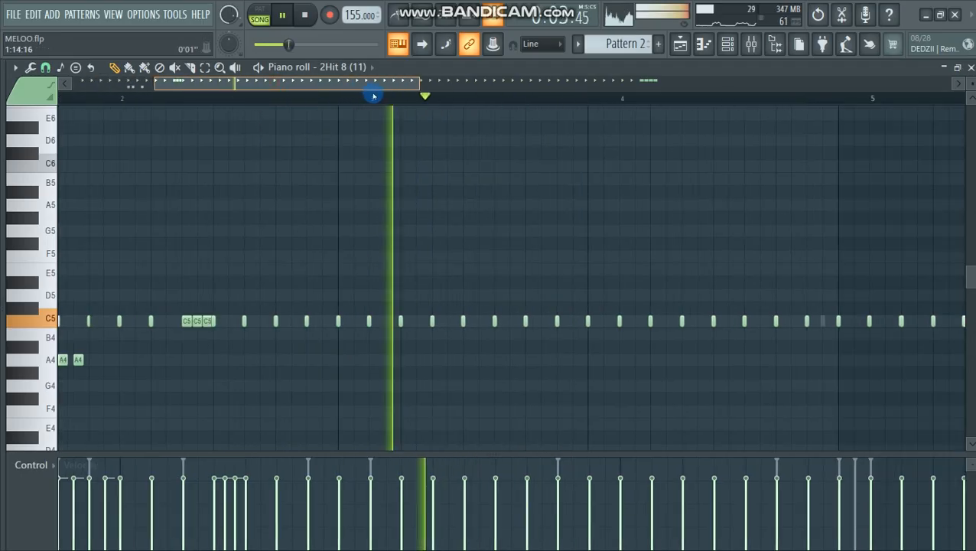
{"action": "left_click", "coordinate": [398, 359]}
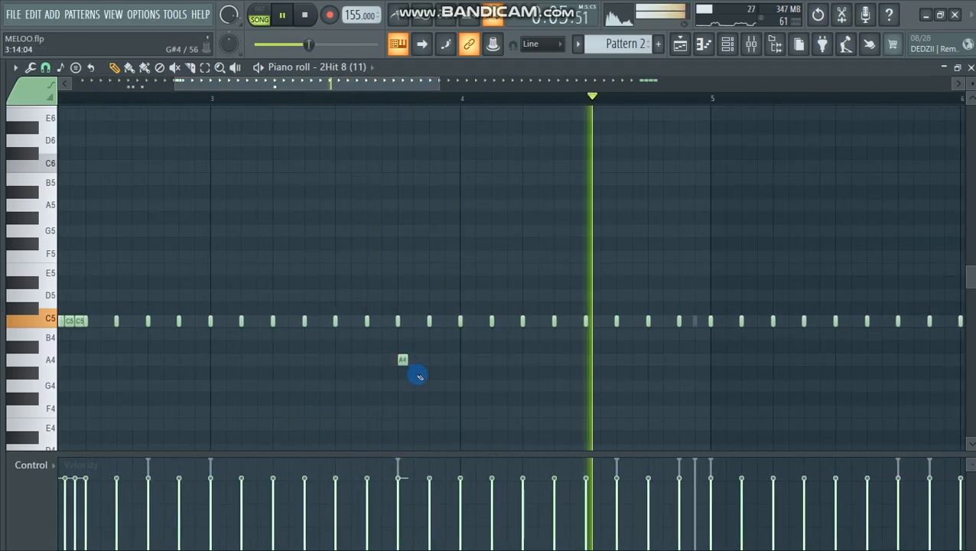
{"action": "left_click", "coordinate": [448, 411]}
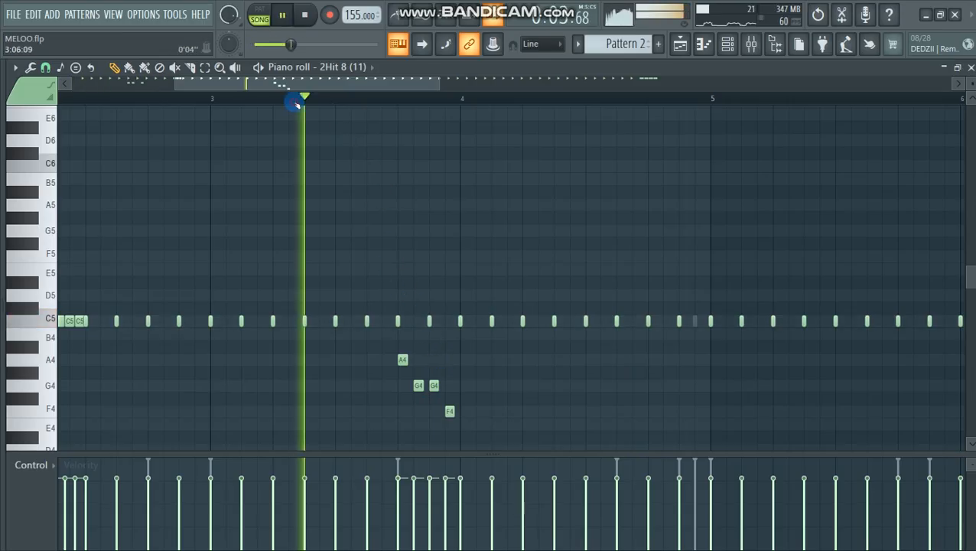
{"action": "right_click", "coordinate": [433, 387]}
{"action": "right_click", "coordinate": [417, 385]}
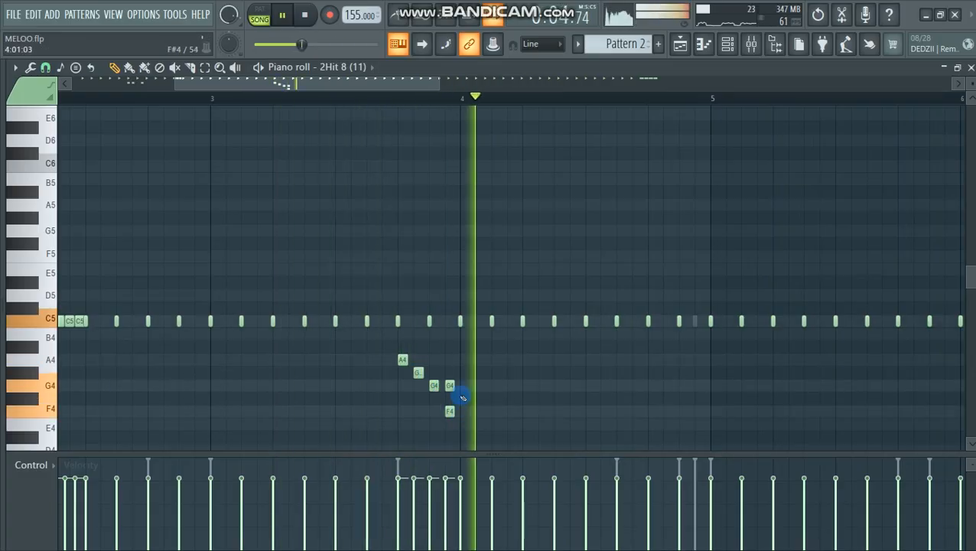
{"action": "right_click", "coordinate": [451, 385]}
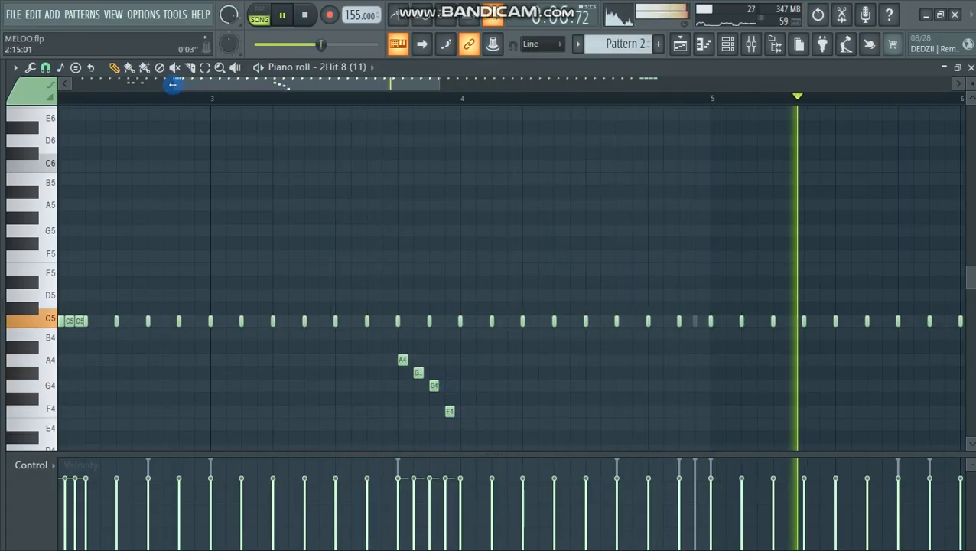
- Check the full eight-bar hi-hat pattern in playback, stop it, and open the channel rack
{"action": "left_click_drag", "start_coordinate": [175, 84], "coordinate": [63, 84]}
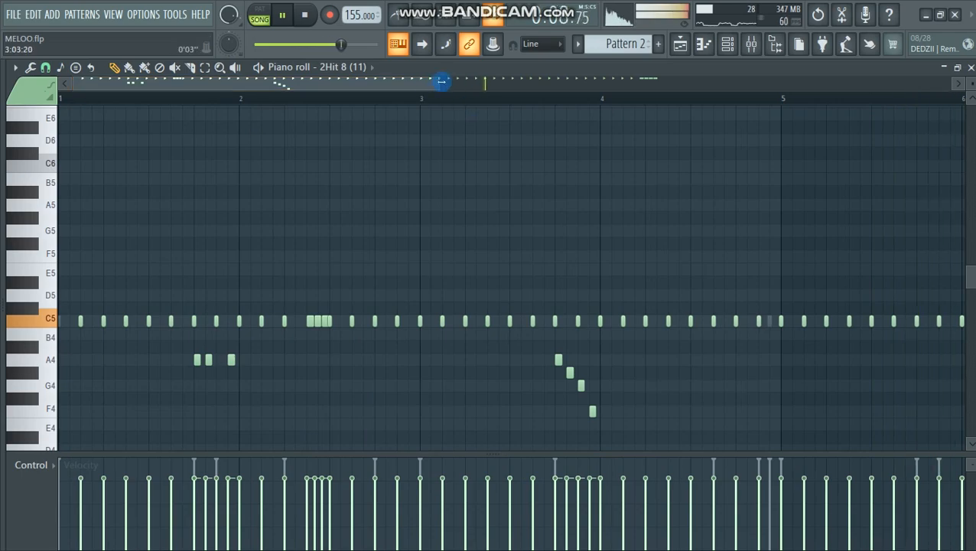
{"action": "left_click_drag", "start_coordinate": [441, 81], "coordinate": [738, 109]}
{"action": "key", "text": "space"}
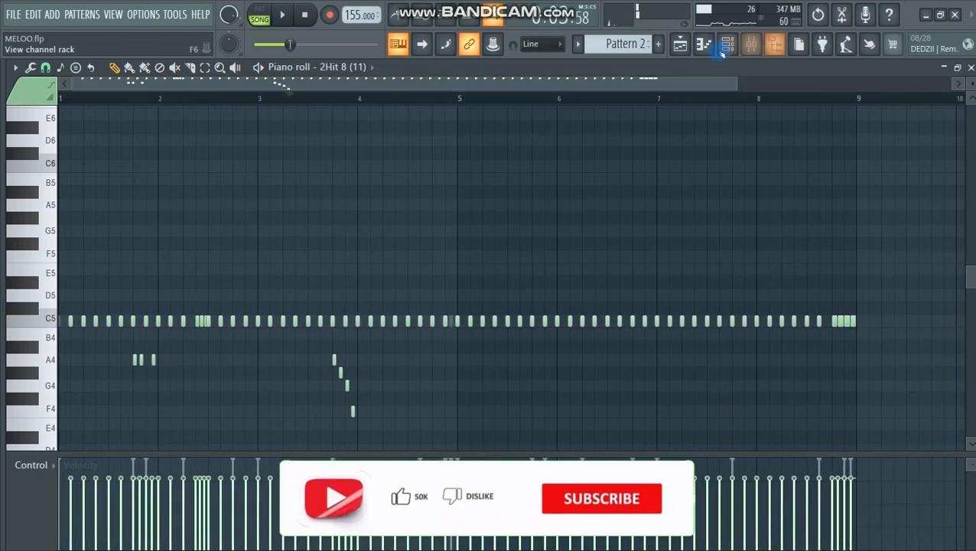
{"action": "left_click", "coordinate": [722, 49]}
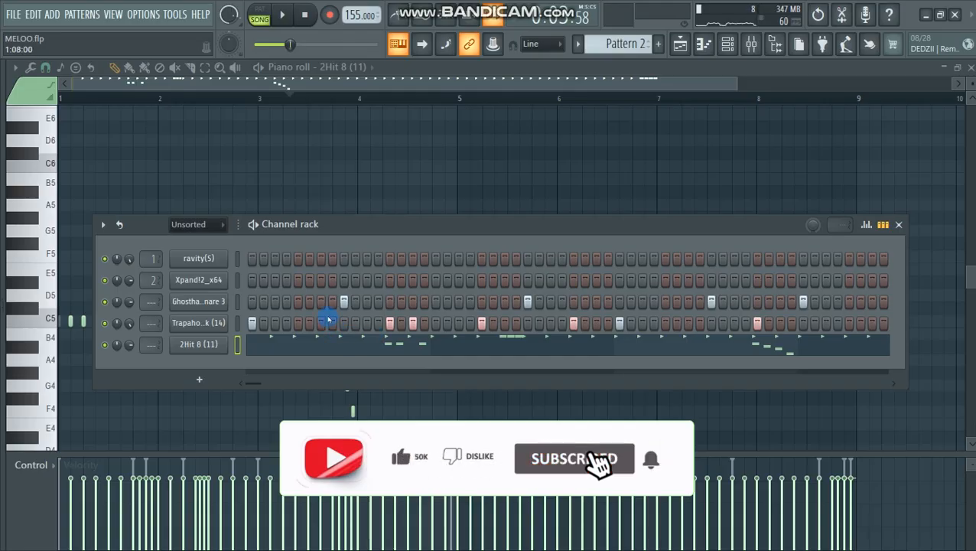
- Select Pattern 1 in the playlist, play the arrangement of both patterns, and open the channel rack
{"action": "key", "text": "F5"}
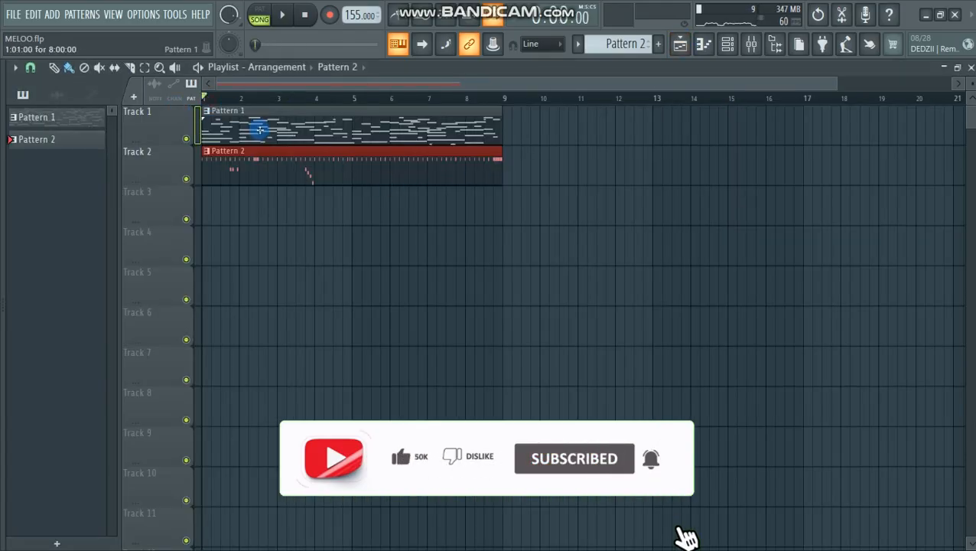
{"action": "left_click", "coordinate": [253, 119]}
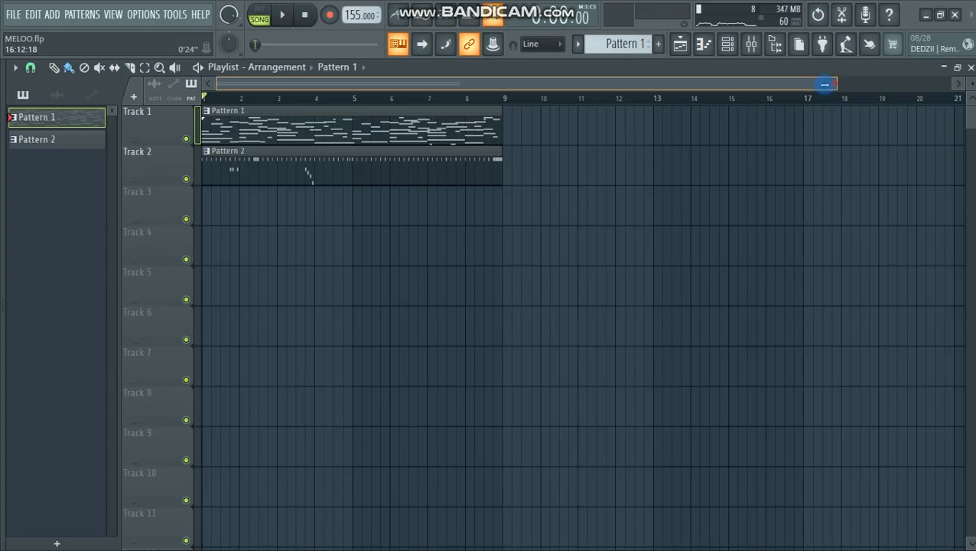
{"action": "left_click_drag", "start_coordinate": [824, 84], "coordinate": [593, 103]}
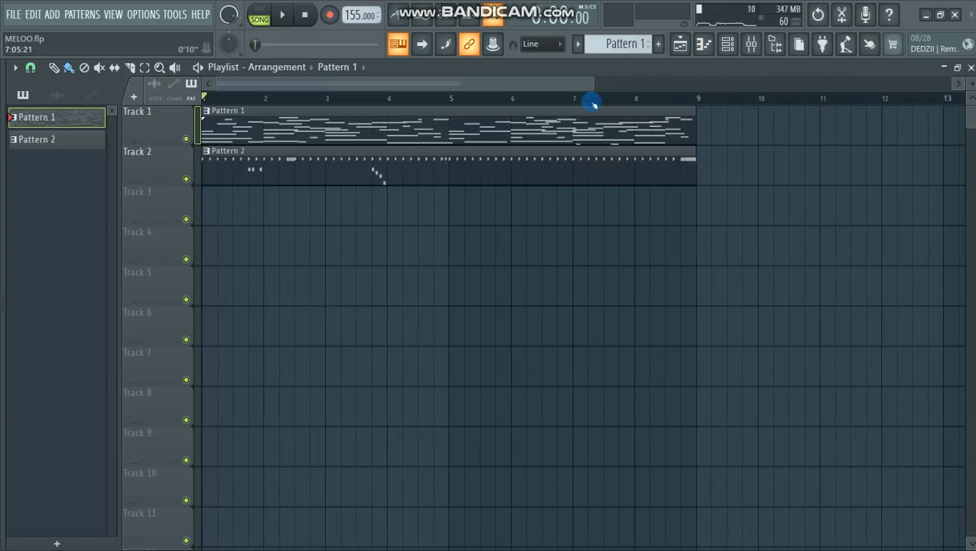
{"action": "left_click", "coordinate": [654, 253]}
{"action": "right_click", "coordinate": [665, 256]}
{"action": "key", "text": "space"}
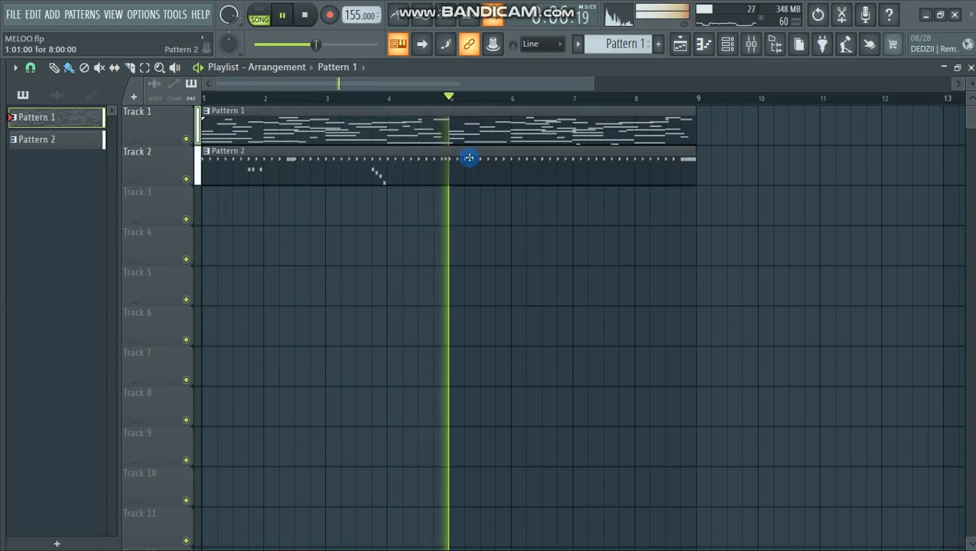
{"action": "key", "text": "F6"}
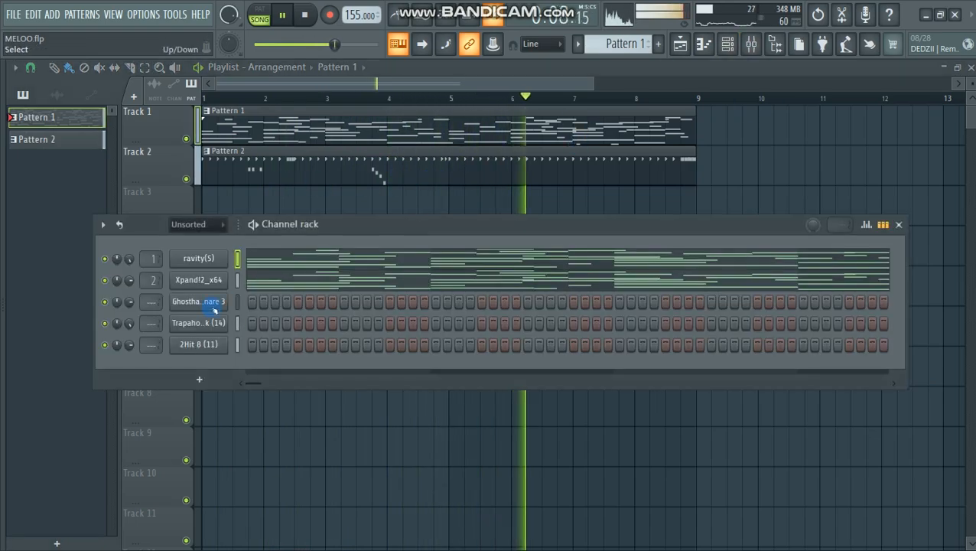